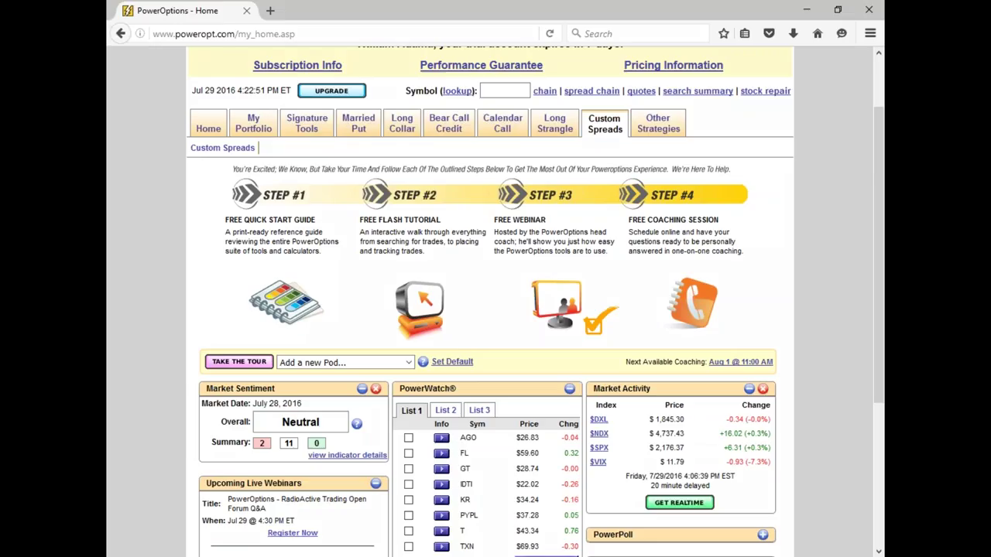
- Pen-tick the quick start guide, flash tutorial, webinar and coaching steps, then reload Home with F5
mouse_move(314, 273)
left_mouse_down()
mouse_move(331, 289)
mouse_move(370, 260)
left_mouse_up()
left_click_drag(441, 285, 481, 254)
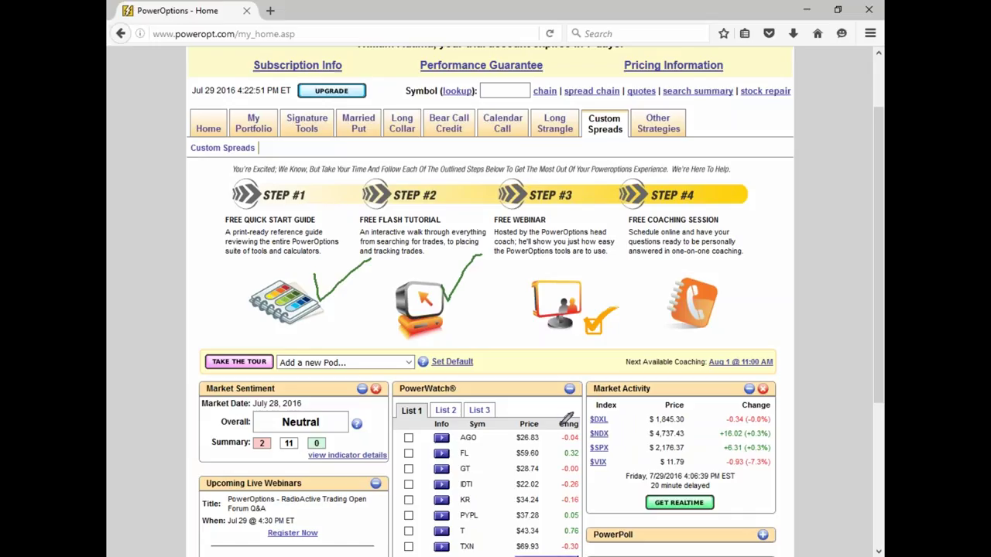
left_click_drag(589, 271, 635, 256)
left_click_drag(735, 263, 799, 249)
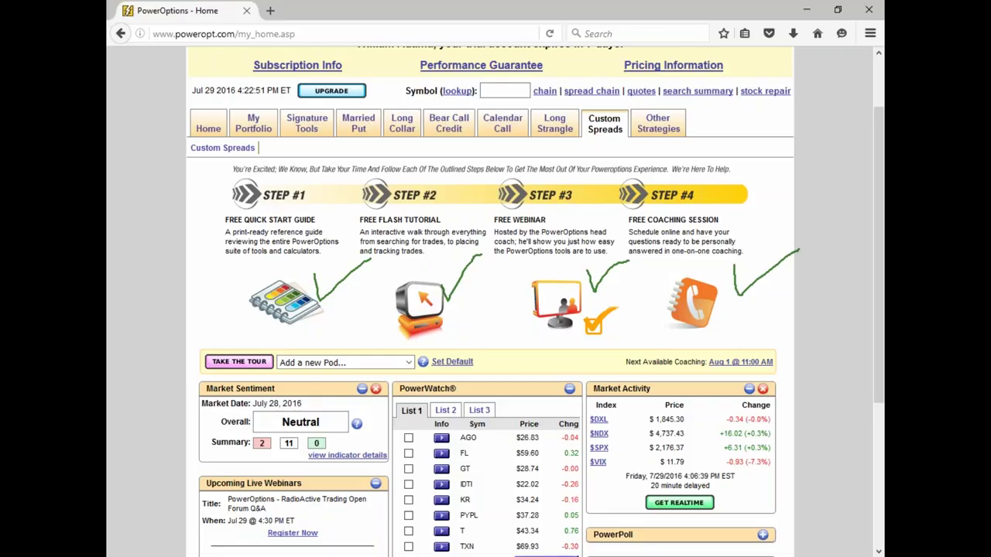
key("F5")
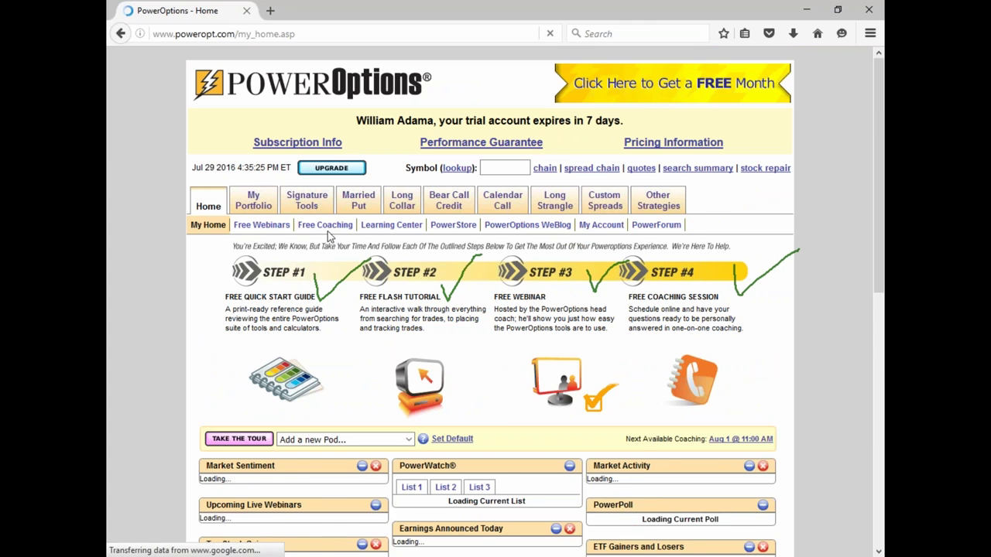
left_click(325, 226)
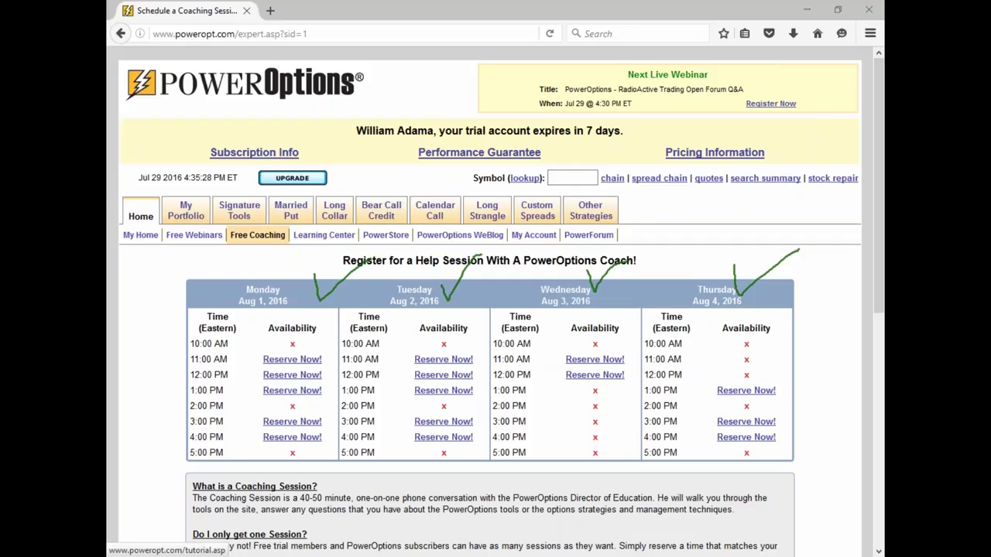
key("Escape")
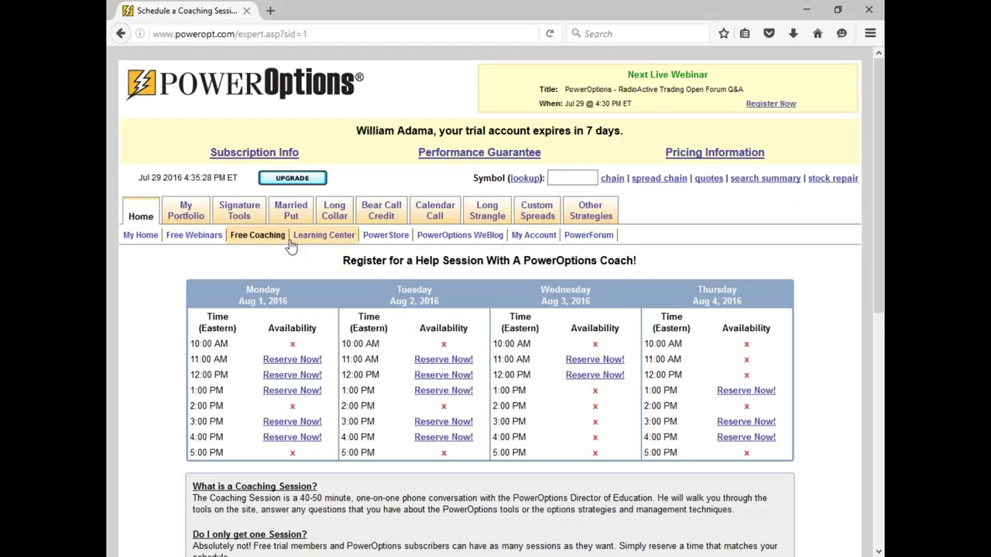
left_click(143, 218)
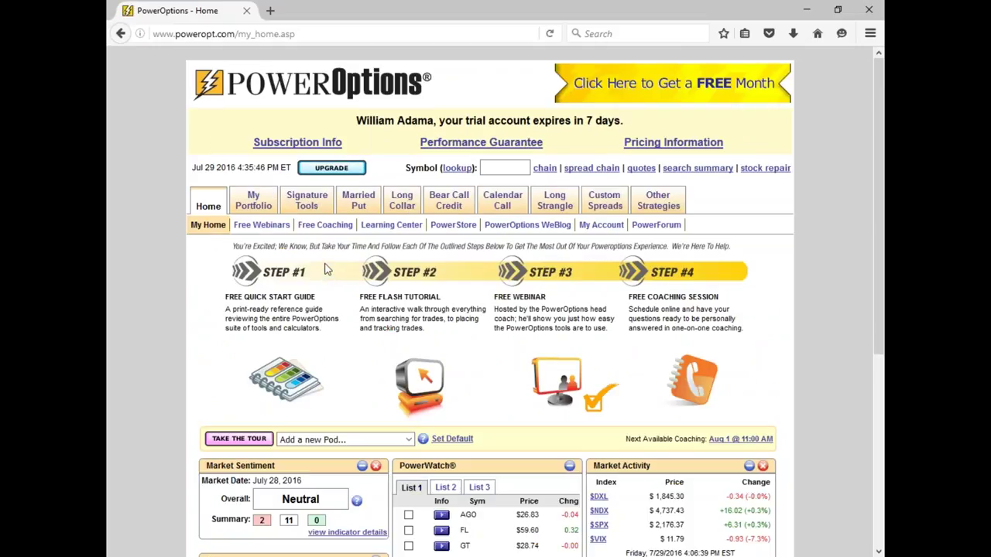
- Open the Other Strategies Menu Configuration page listing tabs 1–6, Married Put to Custom Spreads
mouse_move(307, 206)
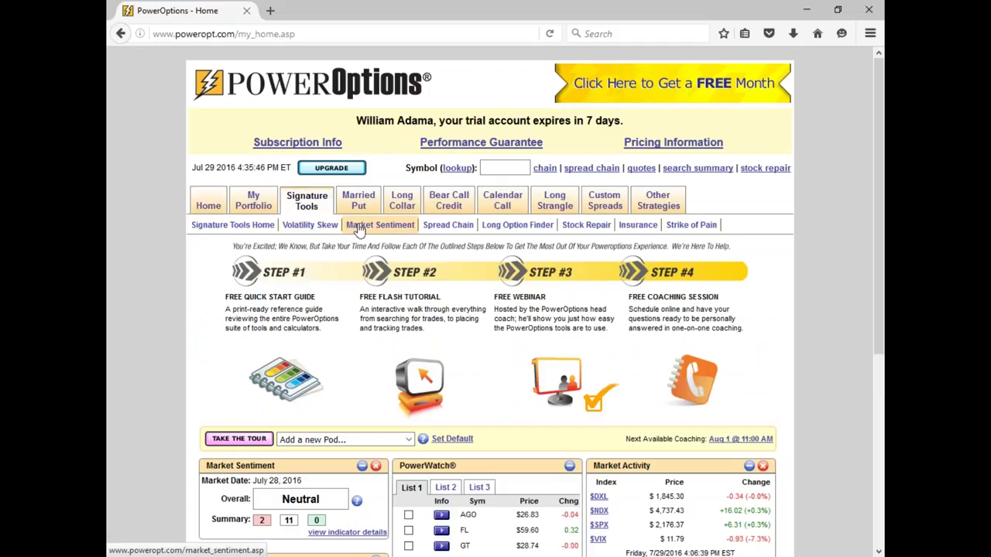
mouse_move(359, 206)
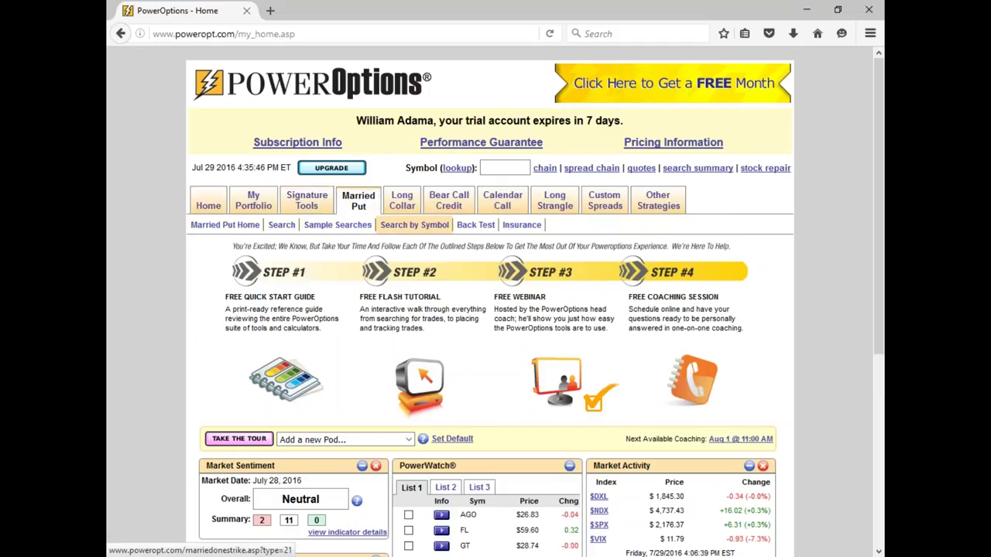
mouse_move(402, 201)
mouse_move(451, 210)
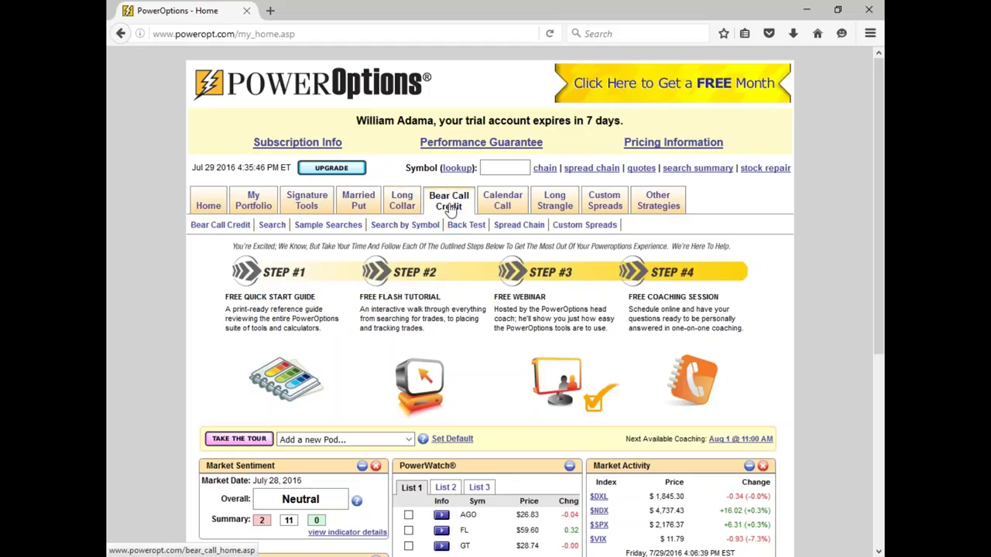
mouse_move(505, 209)
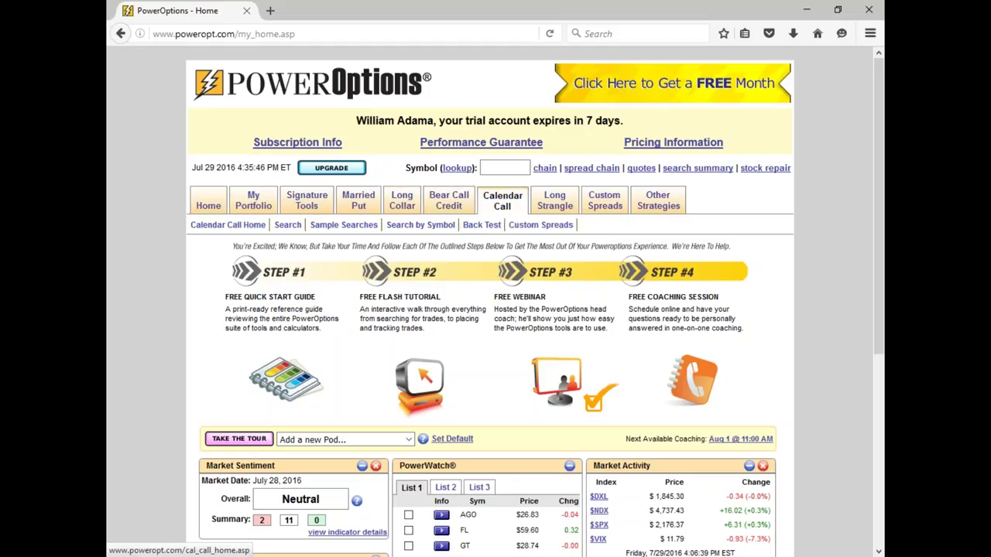
mouse_move(555, 203)
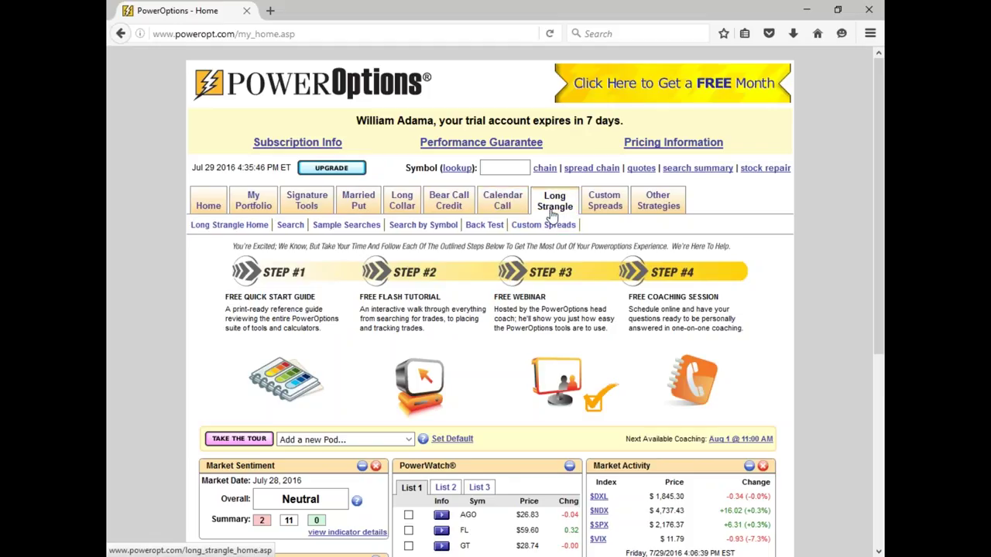
left_click(658, 203)
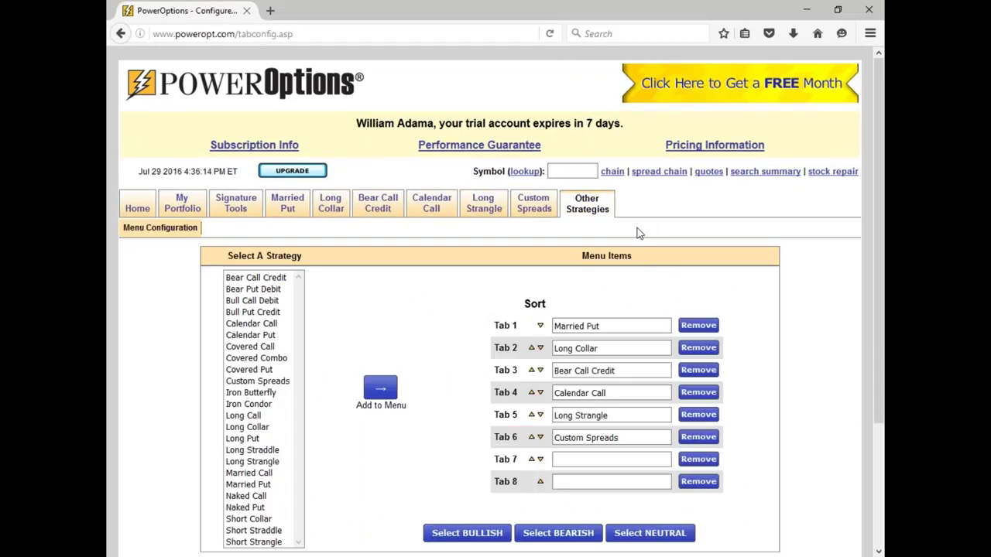
- Put Covered Call in Tab 7 and Long Call in Tab 8, save, and view Long Call
scroll(641, 232, "down", 3)
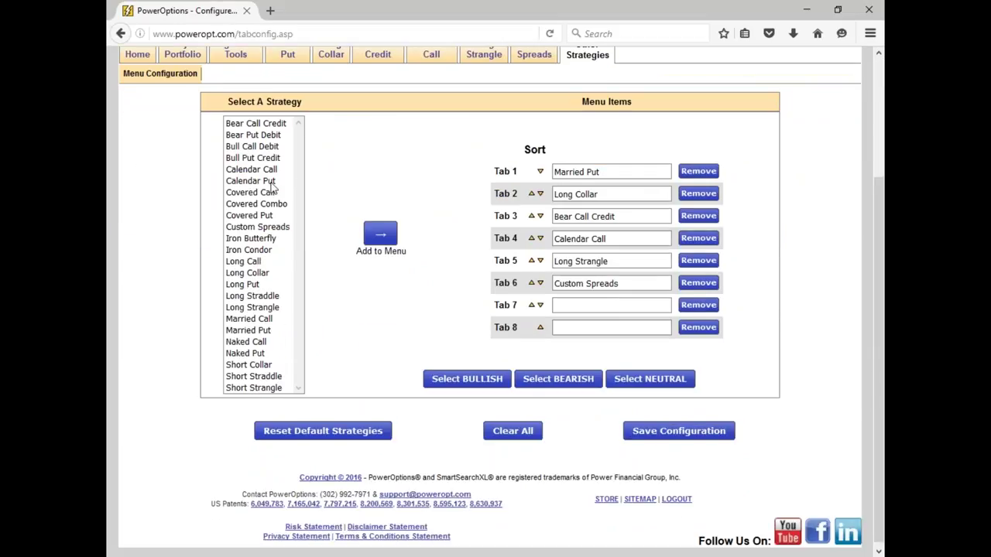
double_click(267, 193)
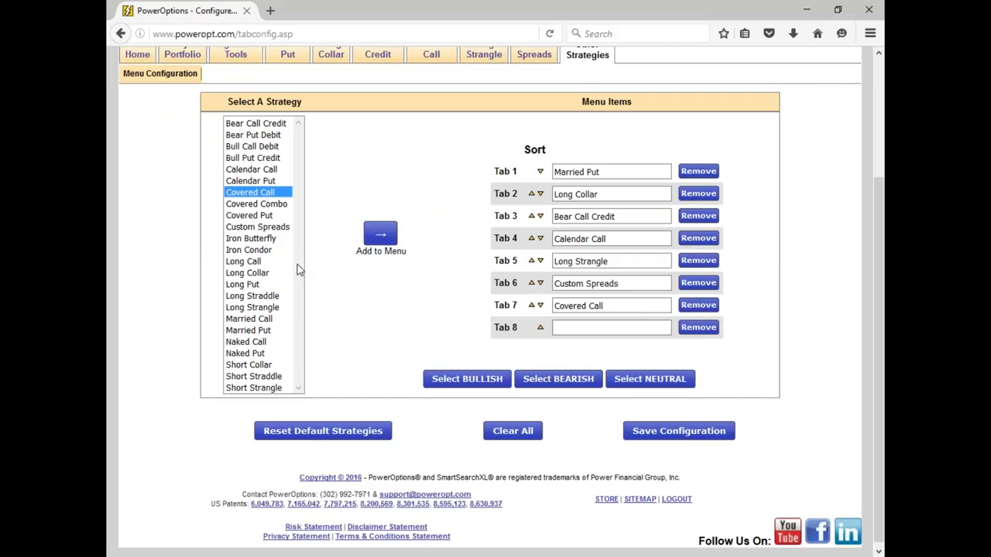
double_click(255, 266)
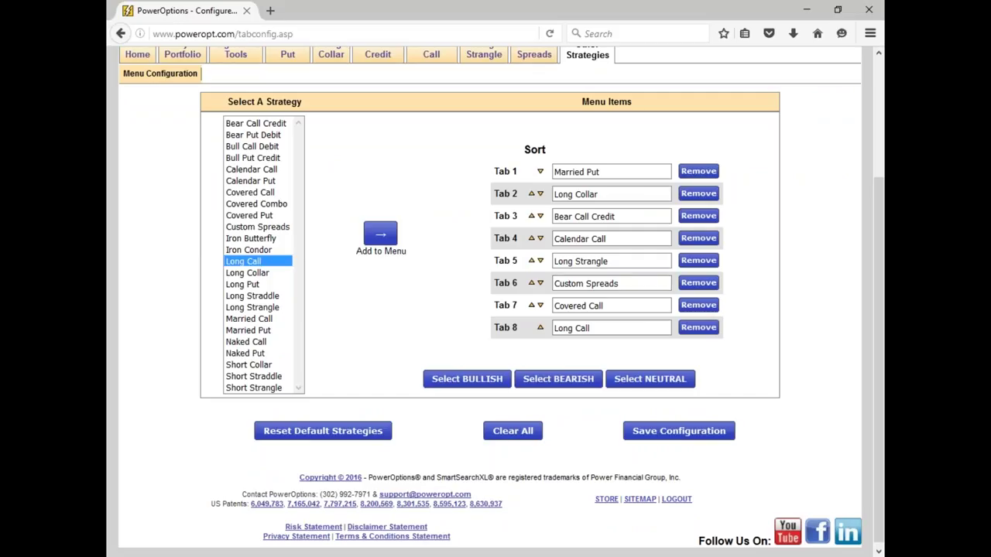
left_click(686, 432)
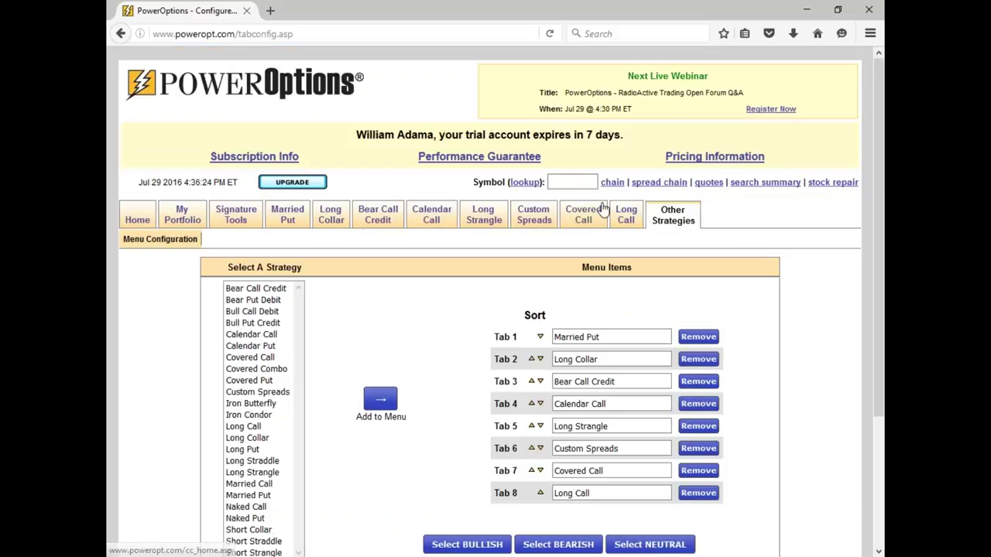
left_click(626, 214)
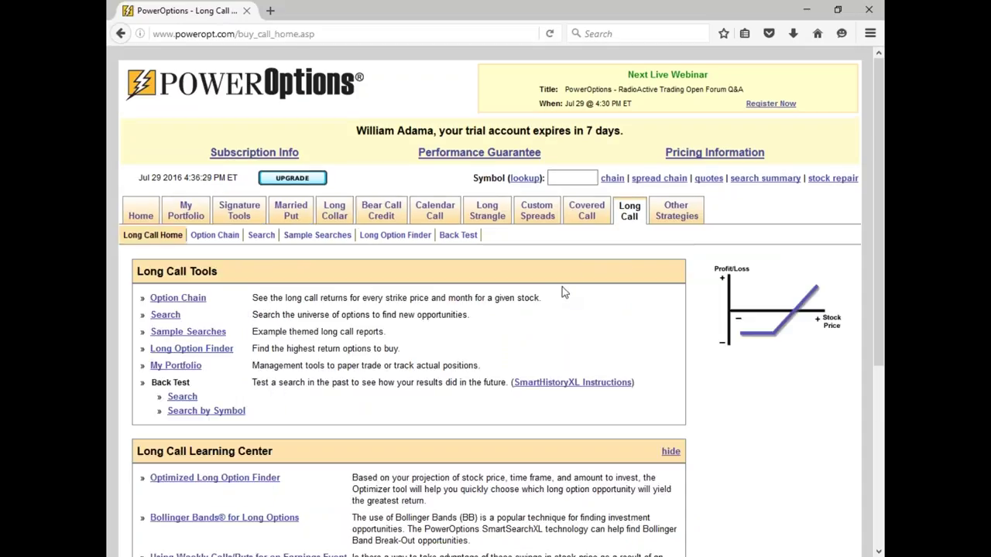
- Scroll through the Long Call tools page, then go back to My Home
mouse_move(586, 215)
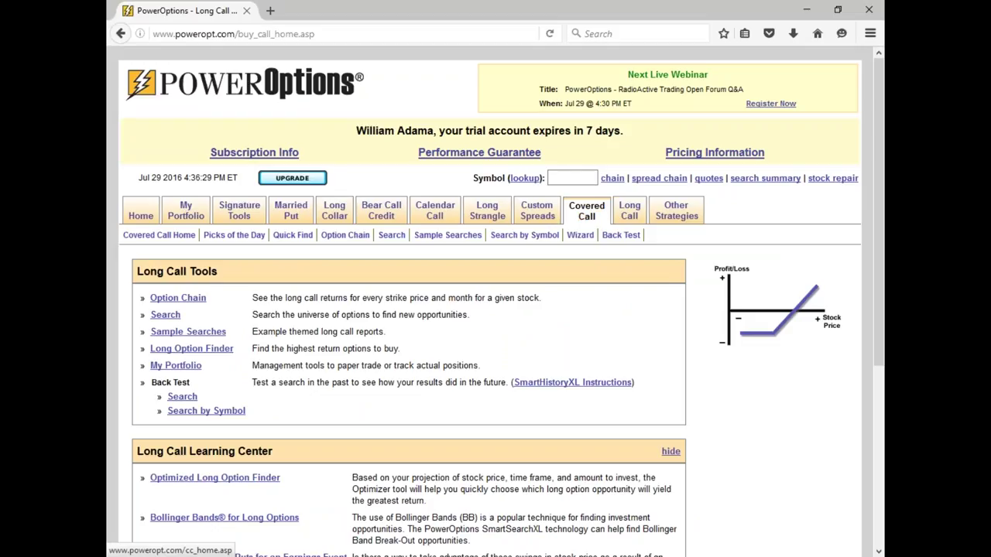
scroll(633, 296, "down", 2)
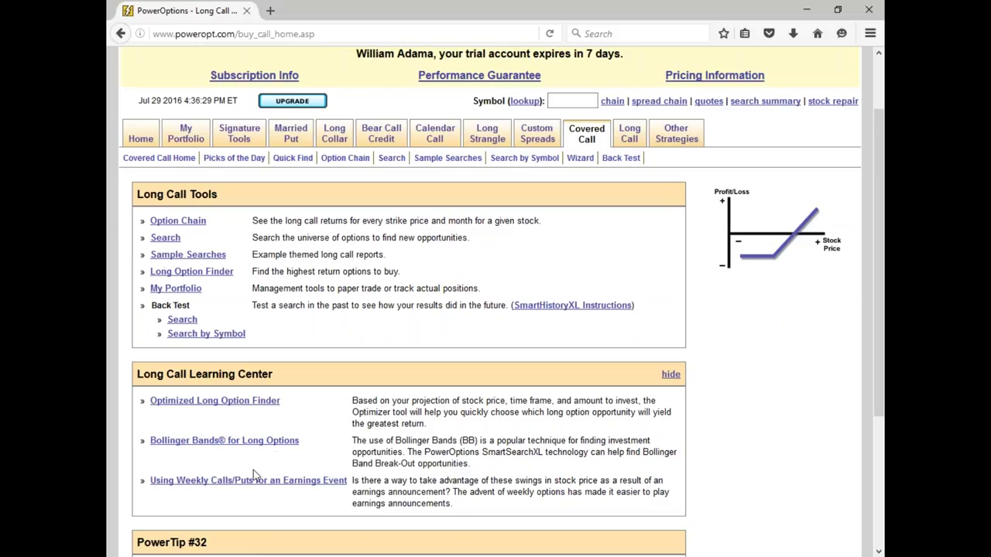
left_click(140, 138)
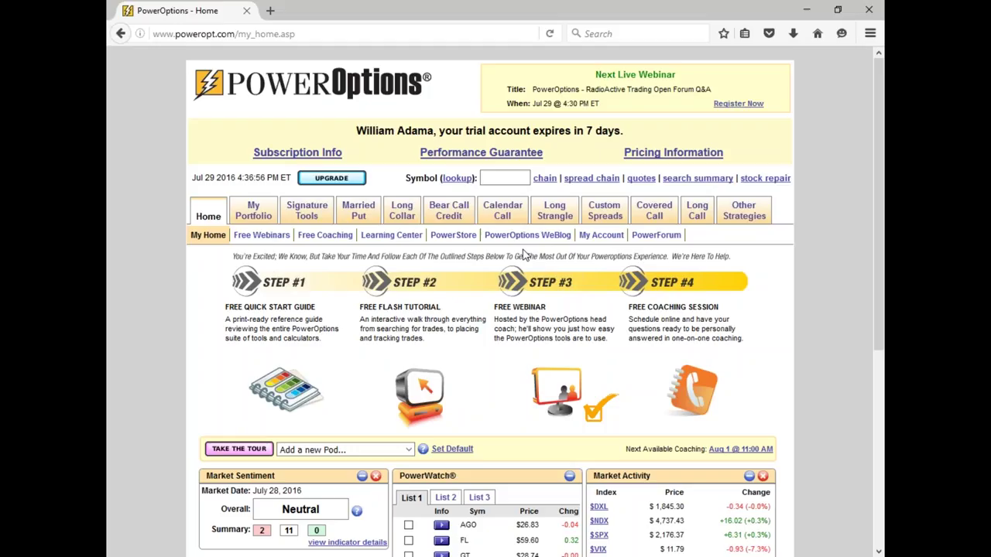
mouse_move(470, 220)
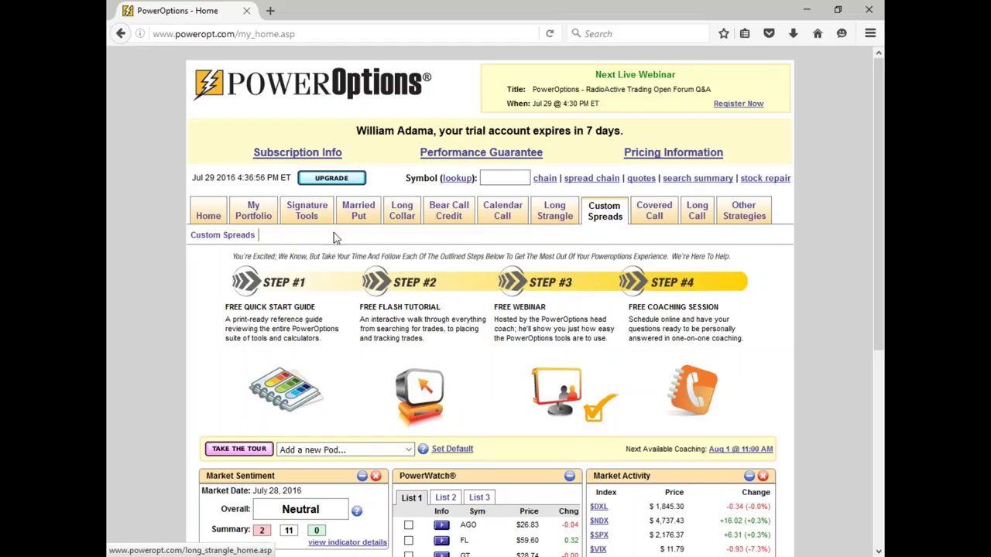
scroll(206, 217, "down", 3)
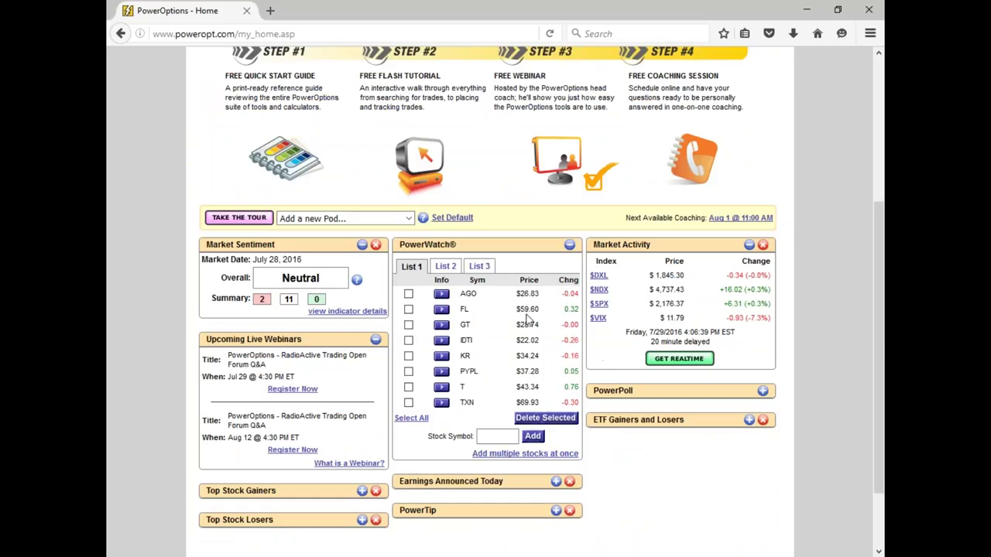
left_click_drag(518, 309, 552, 310)
scroll(504, 353, "up", 1)
scroll(503, 356, "up", 3)
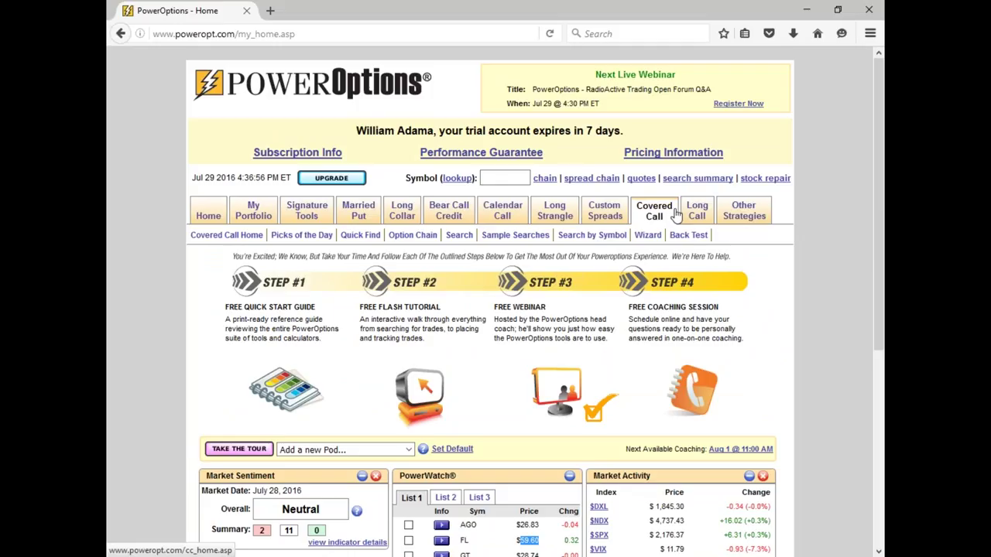
left_click(589, 216)
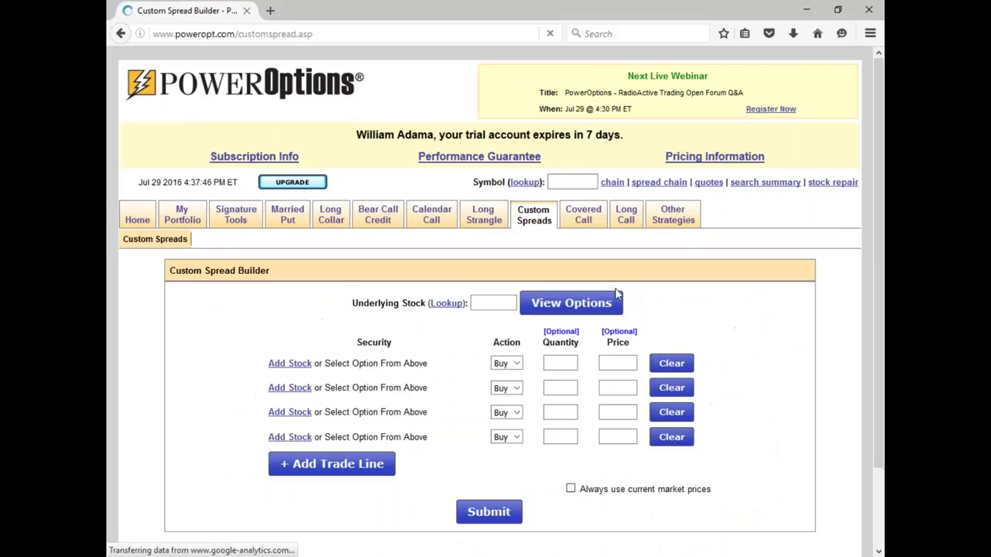
scroll(611, 292, "down", 1)
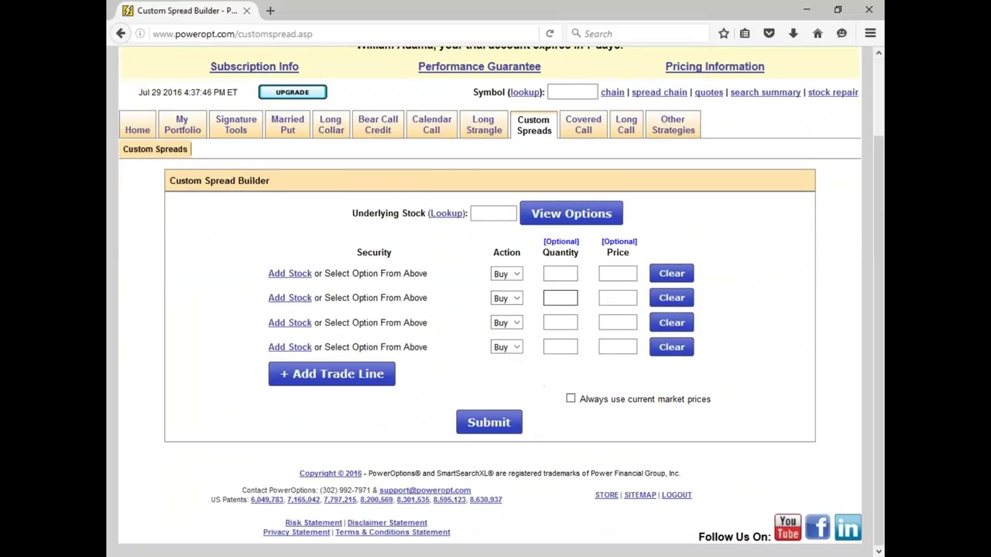
left_click(545, 227)
left_click(531, 258)
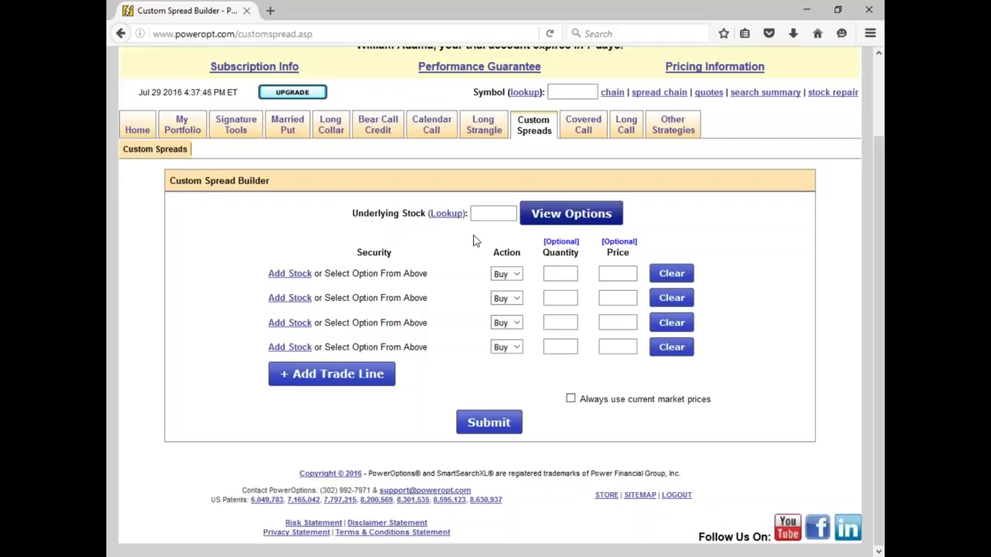
type("FL")
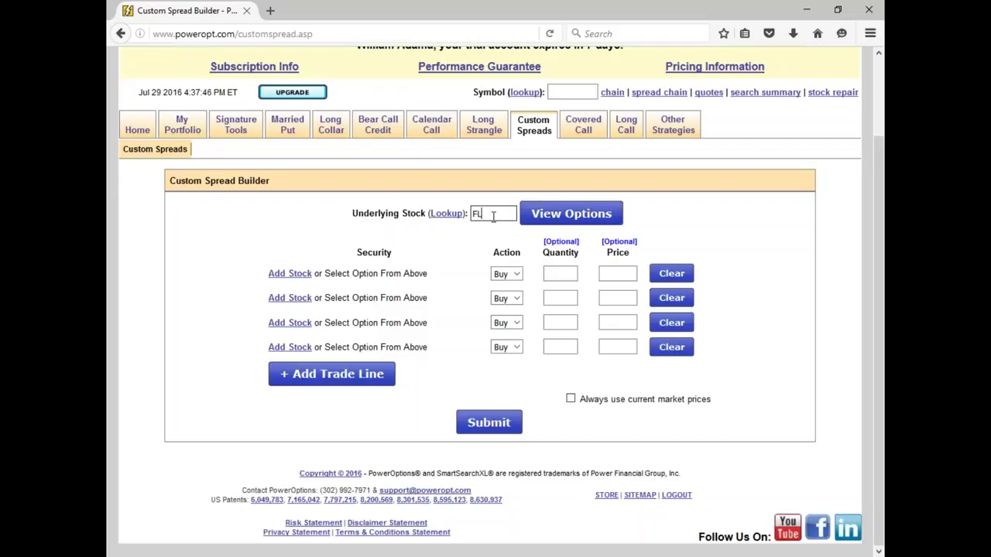
left_click(571, 213)
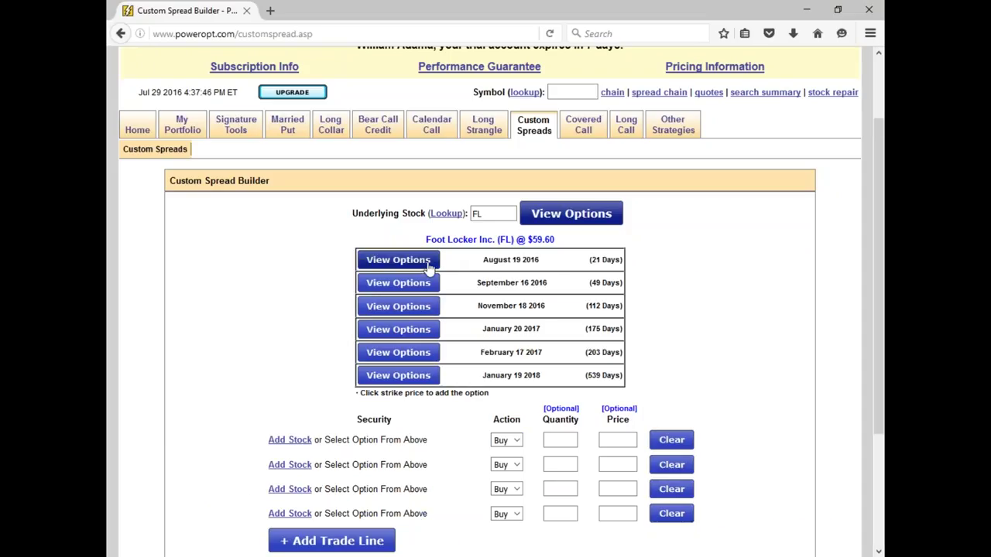
left_click(428, 263)
scroll(418, 263, "down", 3)
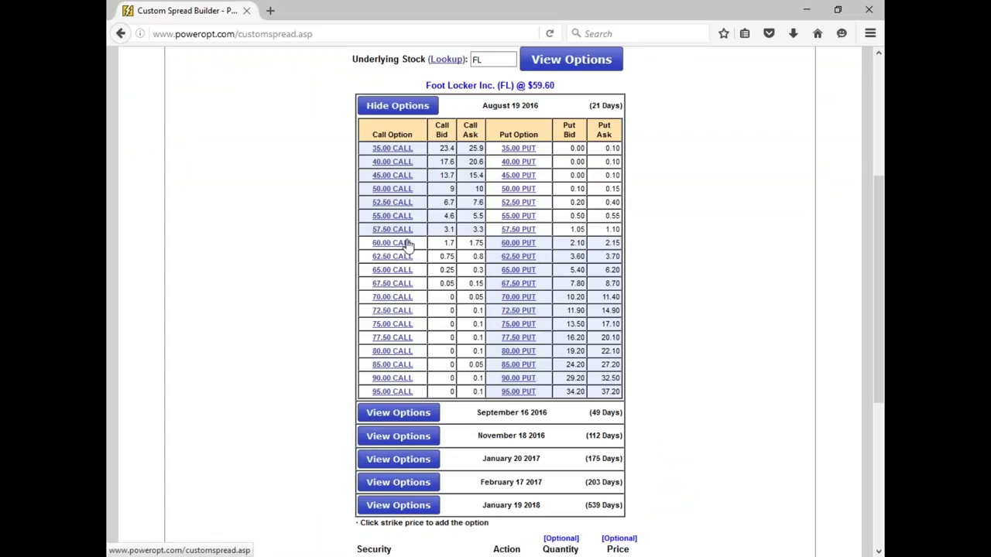
double_click(482, 60)
- Load BSX and add the August 19 2016 24.00 and 26.00 calls to the spread
key("BackSpace")
type("BSX")
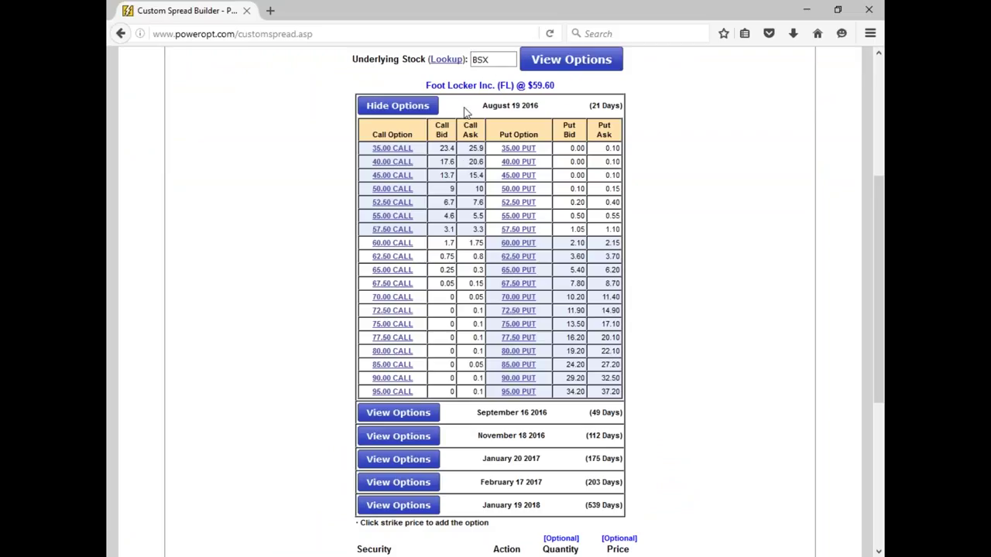
key("Return")
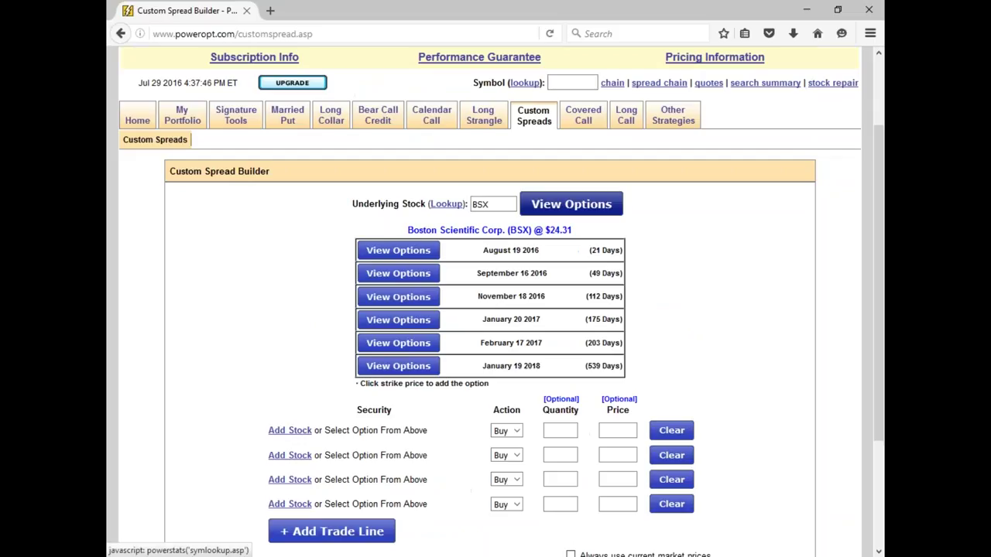
left_click(398, 249)
scroll(403, 302, "down", 4)
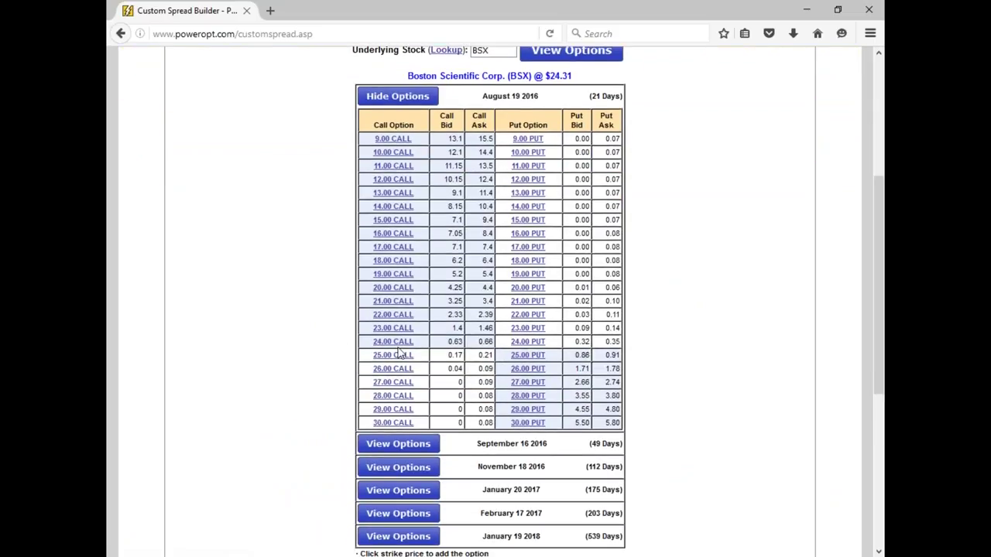
left_click(396, 343)
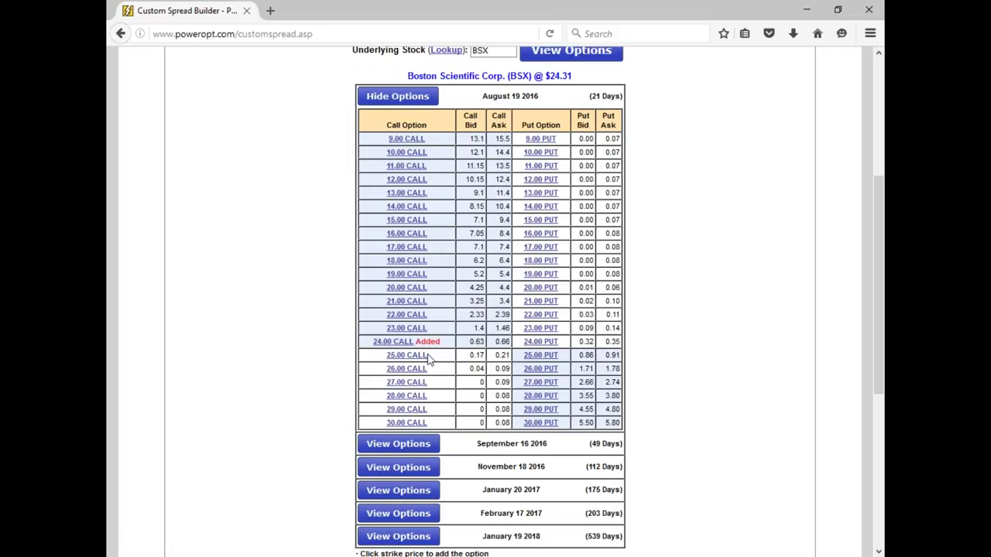
left_click(406, 370)
- Set the 24.00 call leg to sell 1 at 0.50 and the 26.00 call quantity to 1
scroll(495, 309, "down", 3)
left_click(513, 370)
left_click(503, 396)
left_click(567, 374)
type("1")
left_click(617, 371)
type("0.50")
left_click(555, 394)
type("1")
left_click(625, 396)
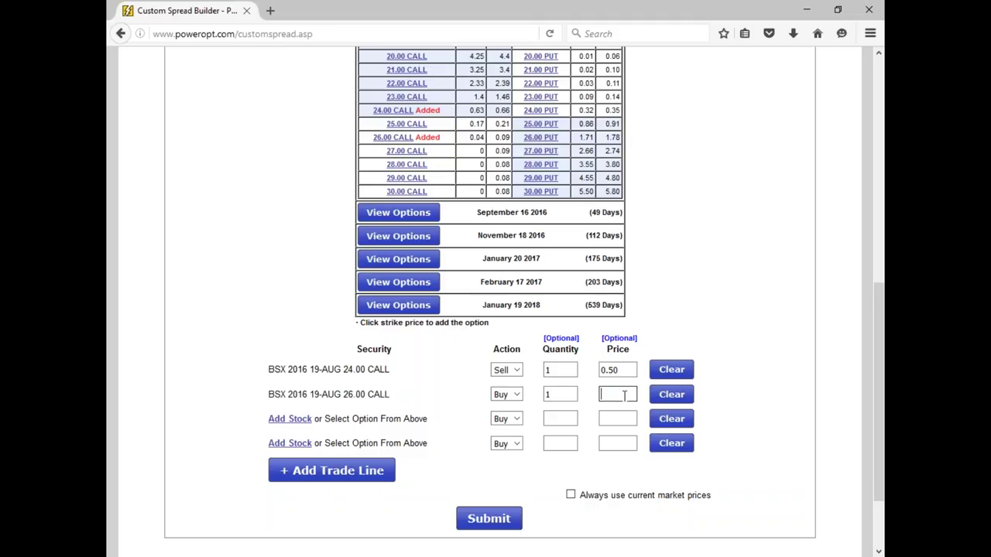
- Price the 26.00 call at .10 and submit, showing $40 max profit, $160 risk and P/L chart
type(".10")
left_click(513, 519)
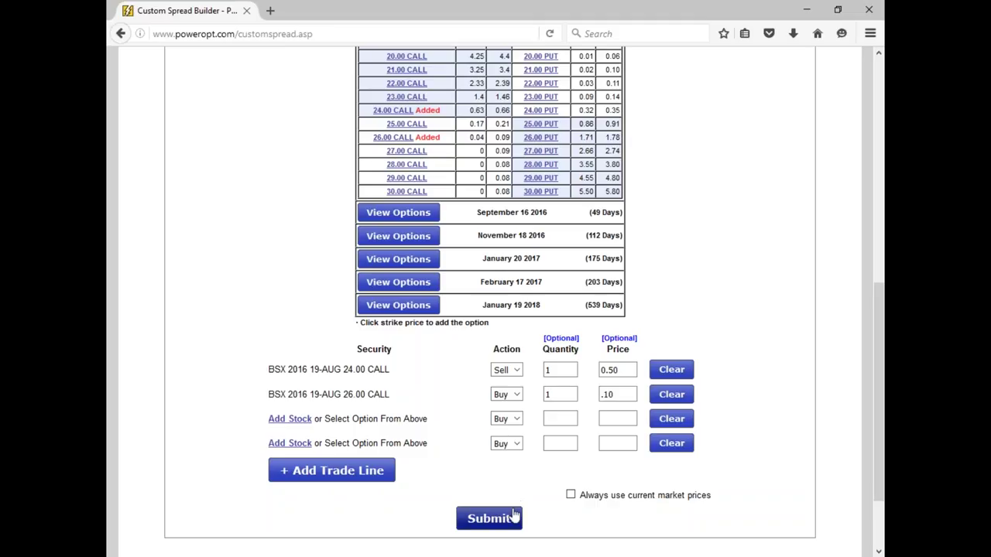
scroll(532, 455, "down", 3)
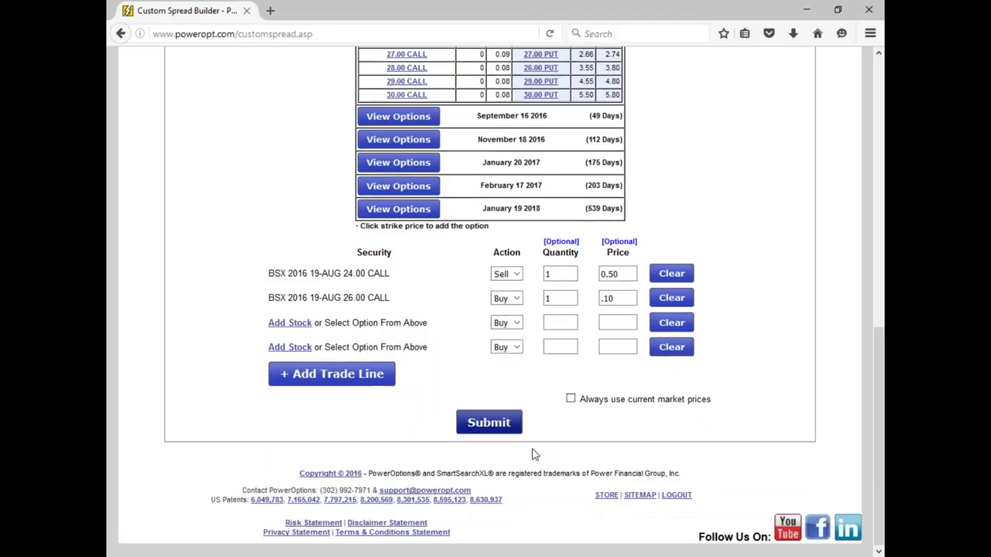
left_click(517, 427)
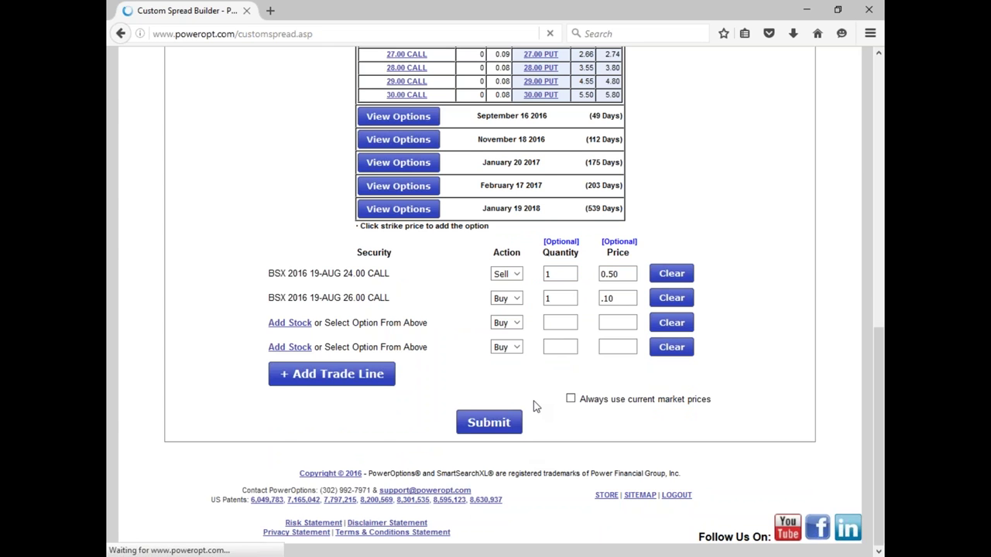
scroll(724, 395, "down", 7)
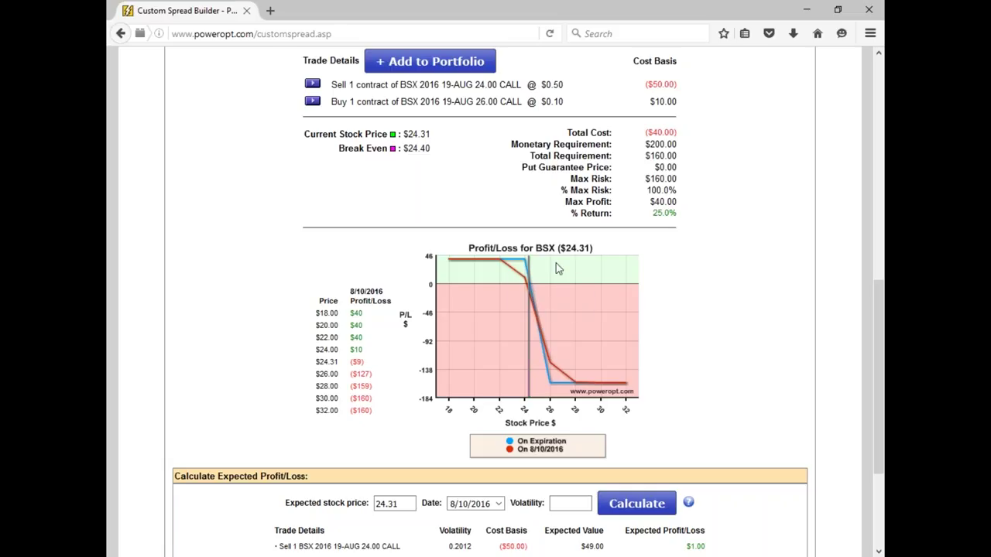
mouse_move(525, 266)
mouse_move(521, 279)
left_mouse_down()
mouse_move(482, 281)
mouse_move(495, 290)
left_mouse_up()
left_click_drag(454, 91, 509, 91)
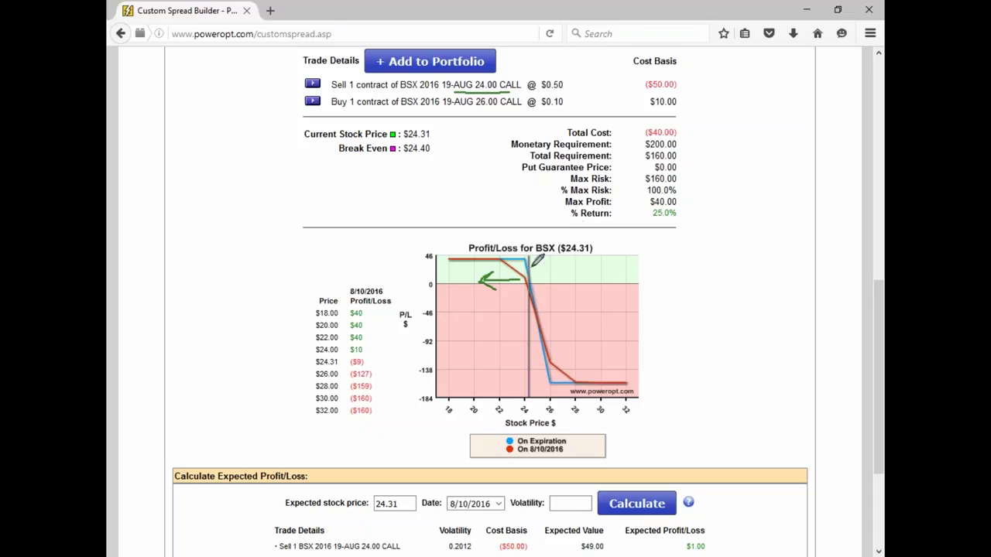
left_click_drag(526, 255, 537, 265)
left_click_drag(537, 255, 526, 265)
left_click_drag(546, 378, 557, 389)
left_click_drag(557, 378, 546, 388)
mouse_move(679, 198)
left_mouse_down()
mouse_move(688, 202)
mouse_move(712, 180)
left_mouse_up()
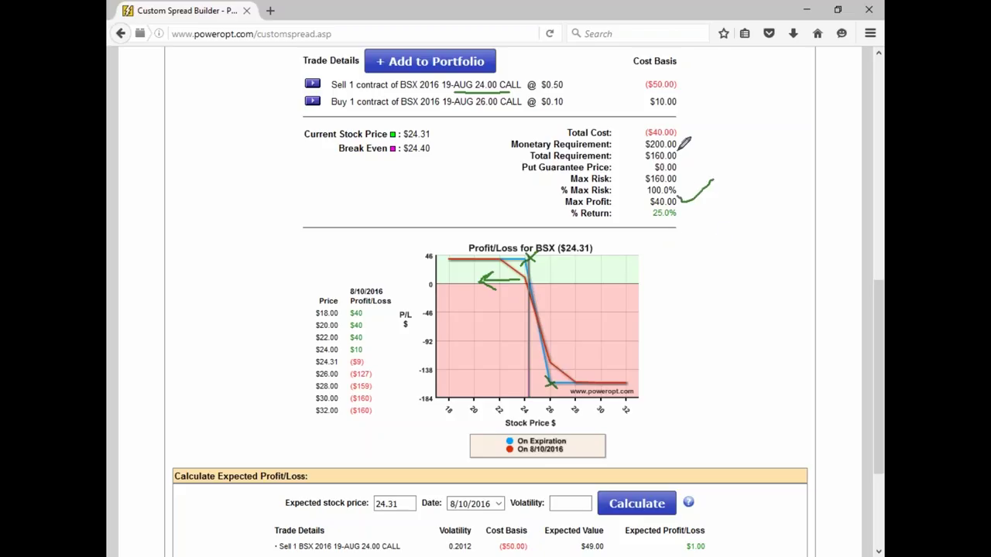
mouse_move(681, 202)
left_mouse_down()
mouse_move(643, 211)
mouse_move(682, 200)
left_mouse_up()
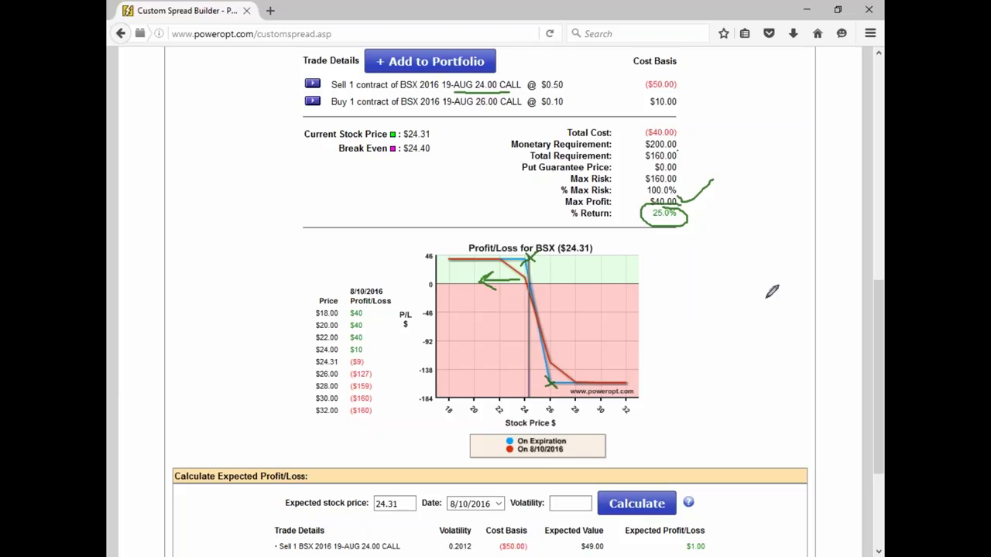
key("e")
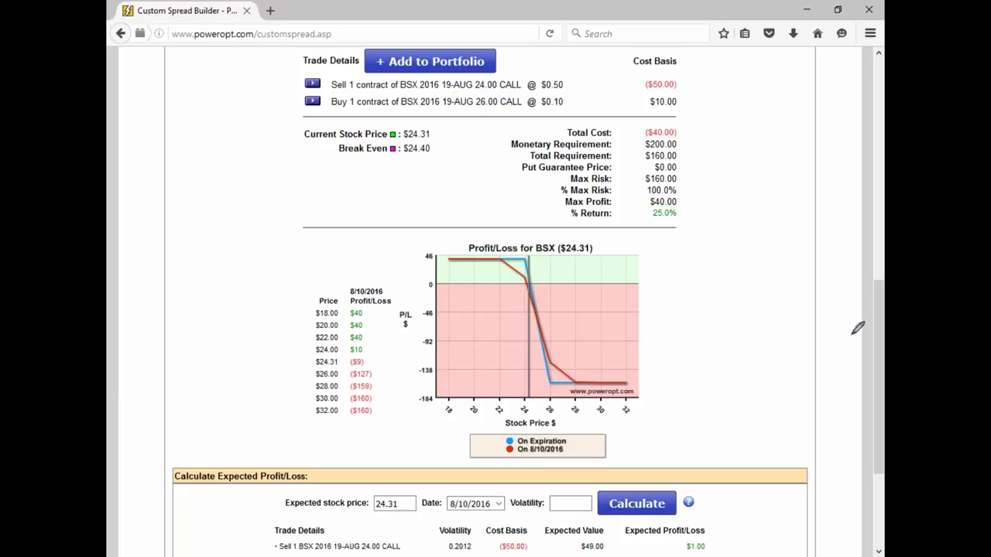
key("Escape")
scroll(727, 337, "up", 5)
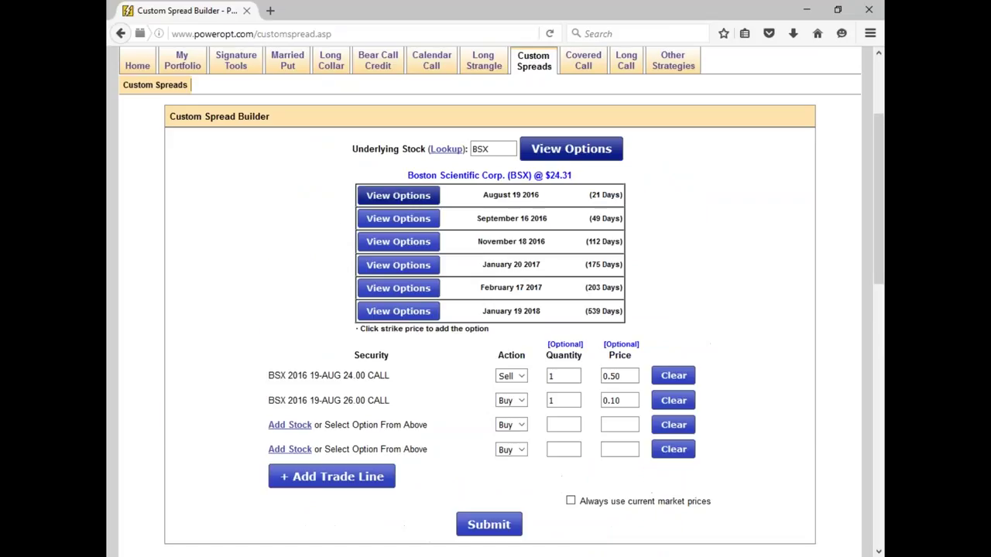
- Expand the August 19 2016 chain, then scroll to the analysis with $24.40 break-even and 25.0% return
left_click(395, 198)
scroll(518, 376, "down", 2)
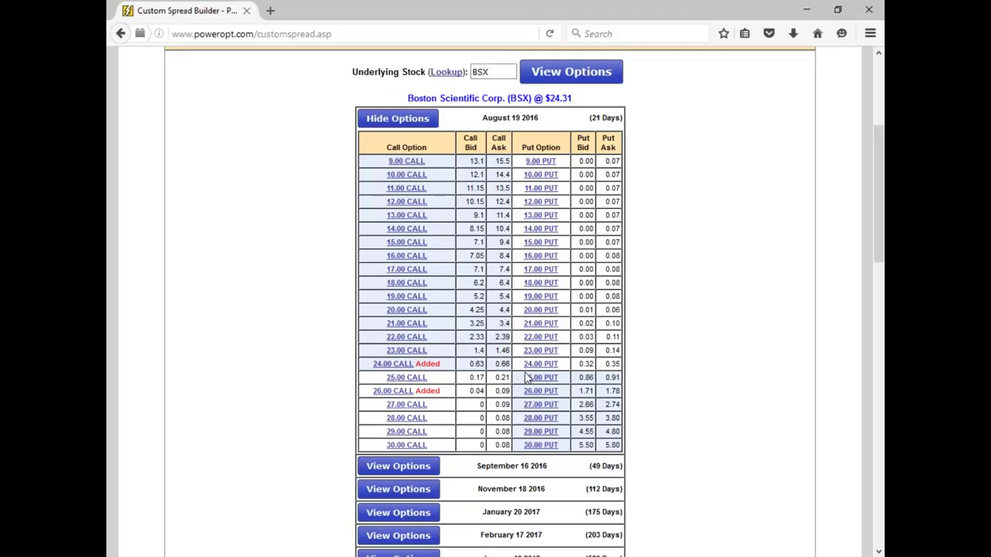
scroll(650, 355, "down", 1)
scroll(650, 354, "down", 5)
scroll(597, 332, "up", 1)
scroll(597, 332, "down", 6)
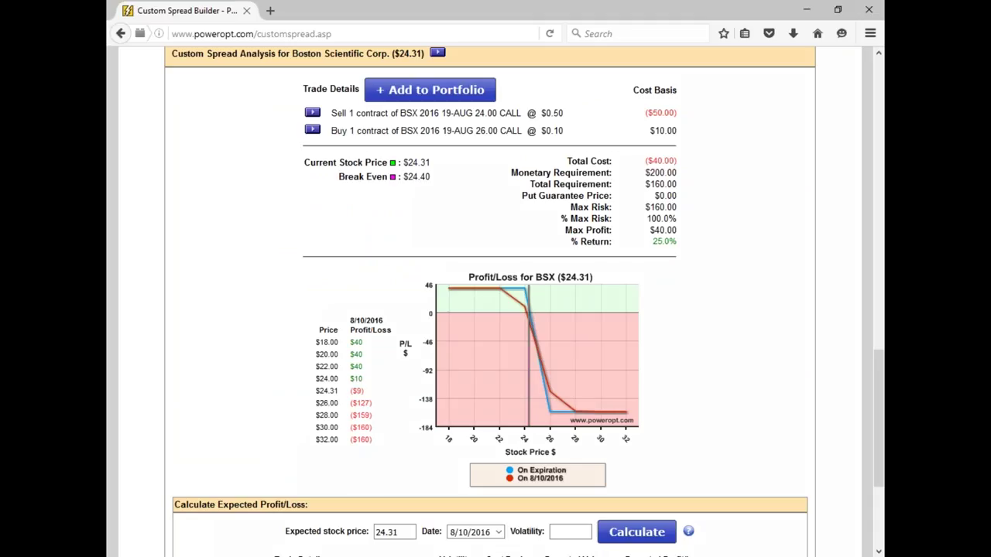
mouse_move(504, 107)
left_mouse_down()
mouse_move(441, 110)
mouse_move(442, 140)
mouse_move(528, 139)
mouse_move(528, 104)
mouse_move(491, 99)
left_mouse_up()
mouse_move(686, 112)
left_mouse_down()
mouse_move(702, 142)
mouse_move(726, 125)
mouse_move(743, 130)
mouse_move(742, 114)
left_mouse_up()
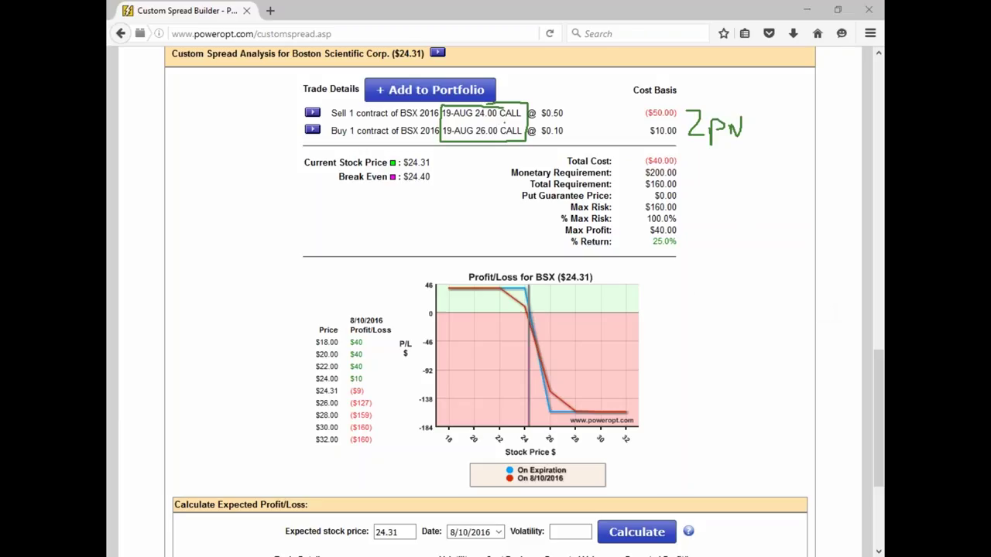
key("Escape")
scroll(722, 273, "up", 5)
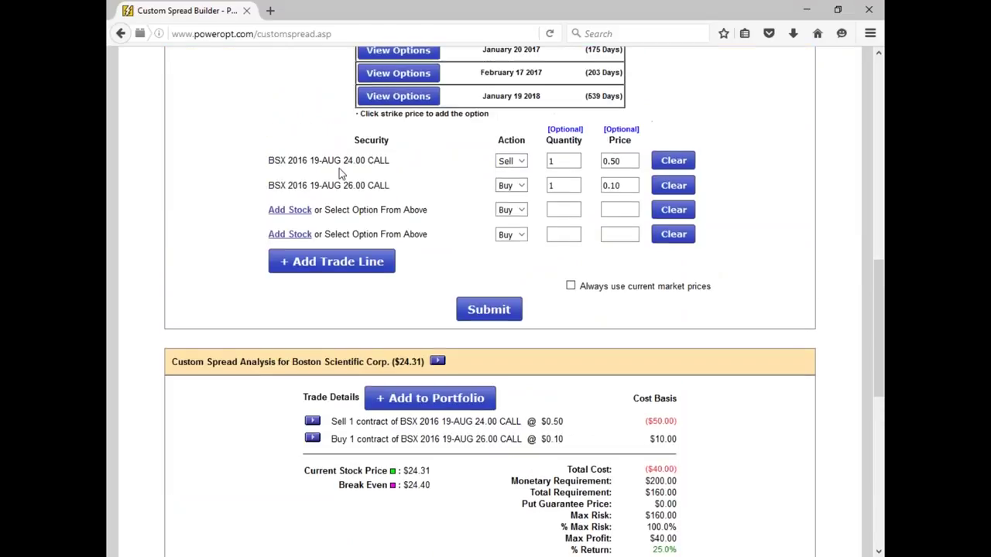
- Highlight the first two legs' expiry and strikes, 24.00 CALL and 26.00 CALL
left_click_drag(293, 160, 510, 167)
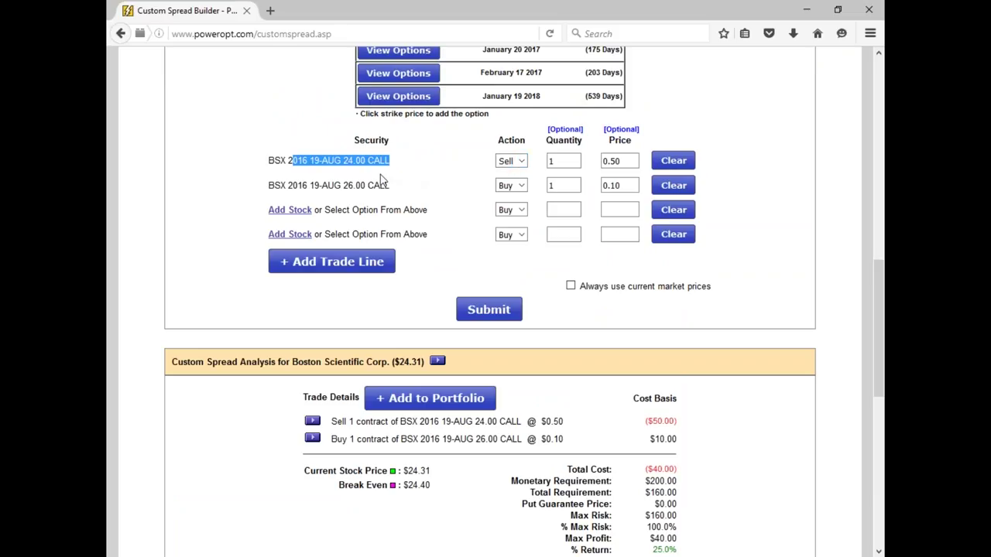
left_click_drag(328, 186, 488, 240)
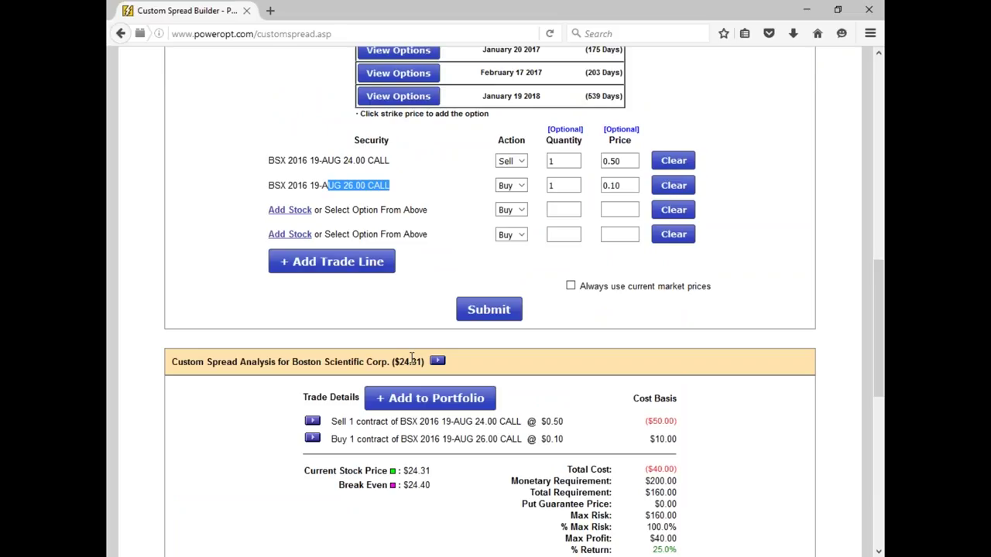
left_click(344, 160)
left_click_drag(344, 161, 395, 163)
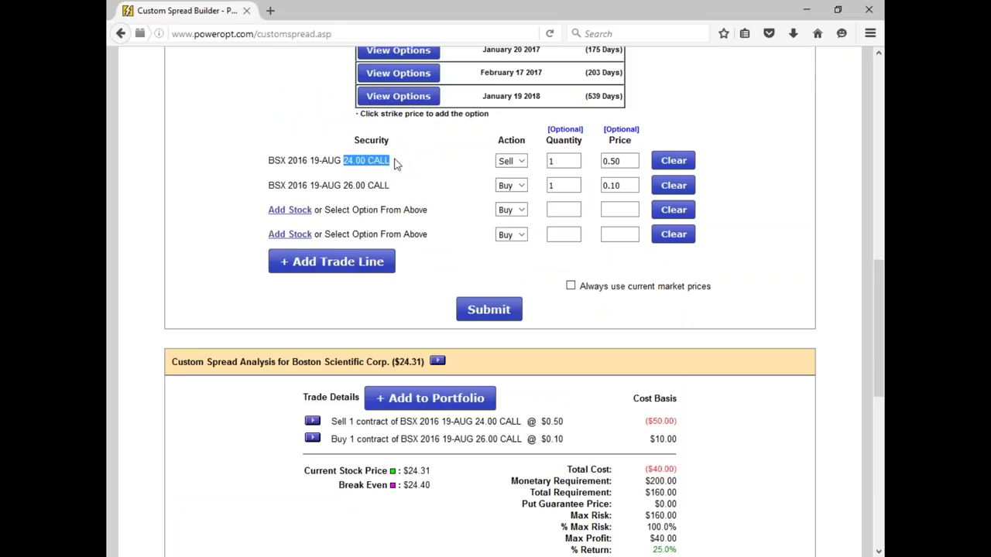
left_click(344, 183)
left_click_drag(344, 183, 391, 186)
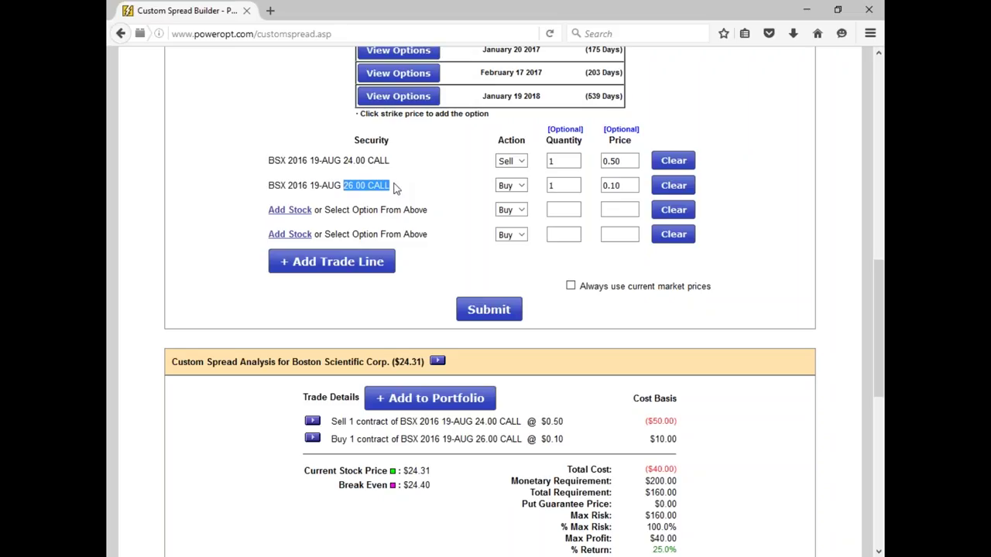
left_click(448, 194)
- Add a second 24.00 call from the chain as the third trade line
scroll(471, 249, "up", 3)
scroll(471, 250, "up", 2)
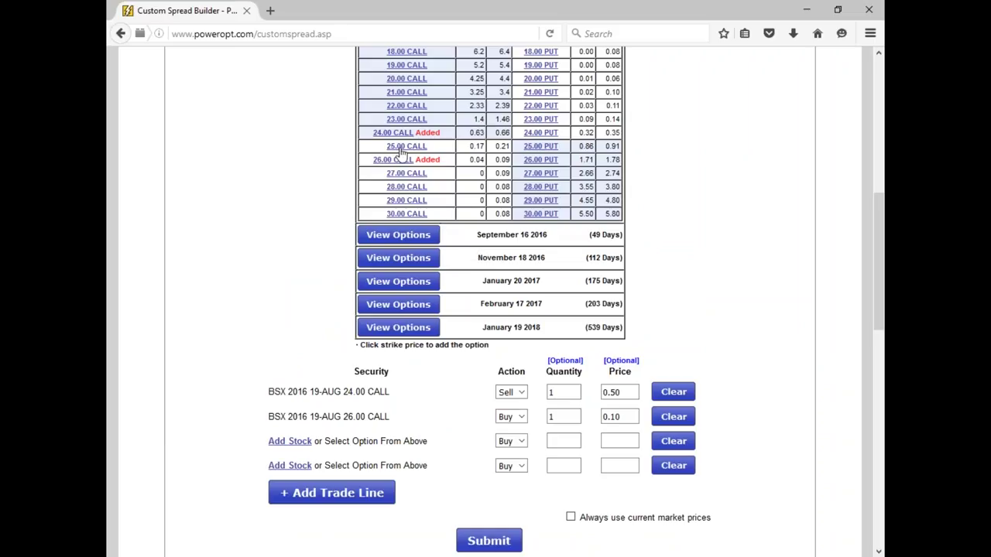
left_click(400, 137)
left_click(563, 440)
left_click_drag(336, 392, 428, 394)
scroll(428, 394, "down", 10)
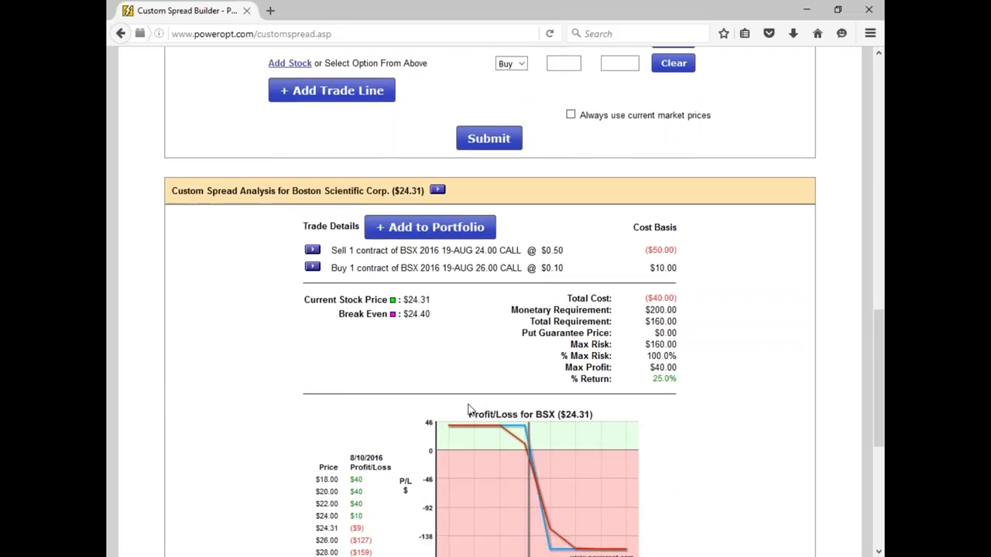
mouse_move(525, 297)
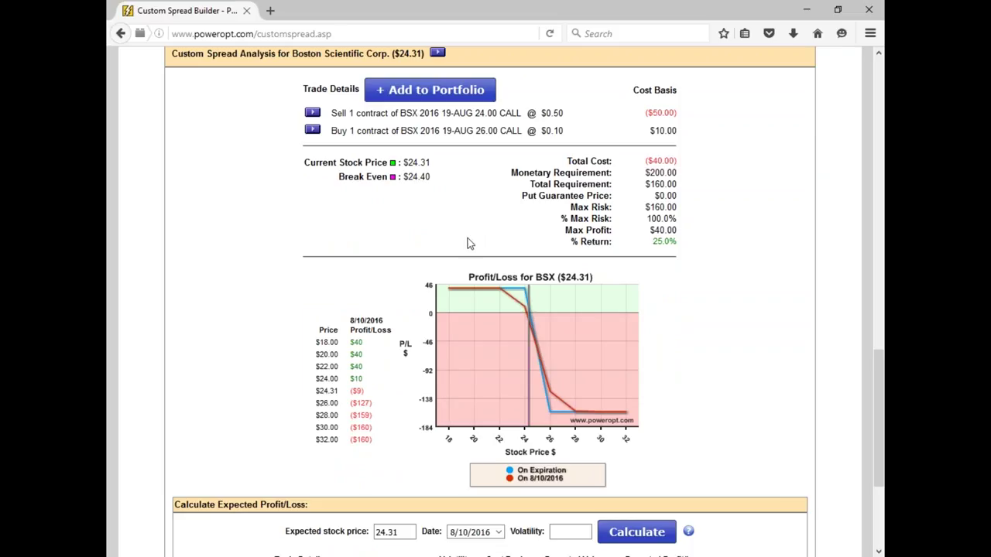
scroll(466, 263, "up", 7)
- Give the third leg a price of 0.65
left_click(558, 286)
key("Tab")
type("0.65")
- Add the 25.00 call as a fourth leg, set to Sell, quantity 1, price 0.19
scroll(477, 240, "up", 4)
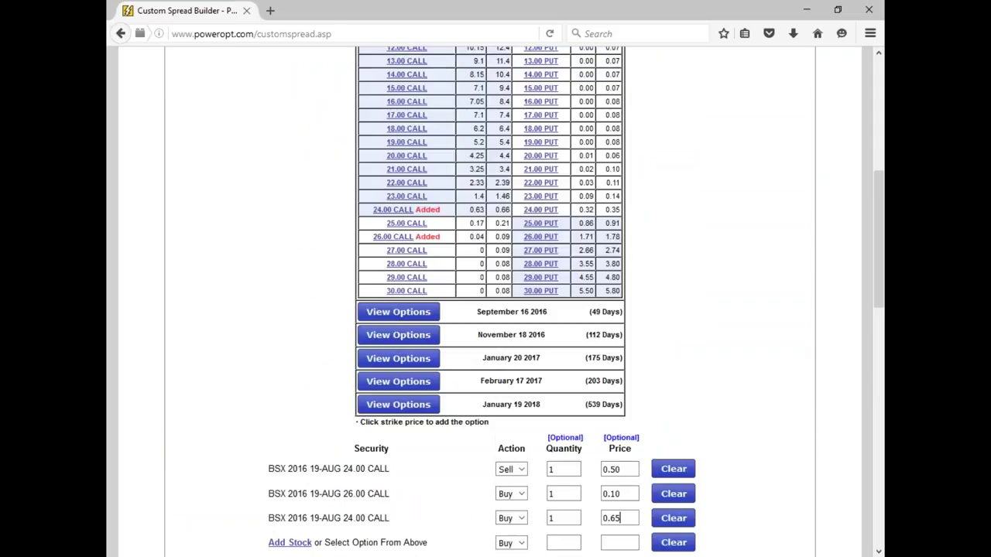
scroll(600, 328, "down", 4)
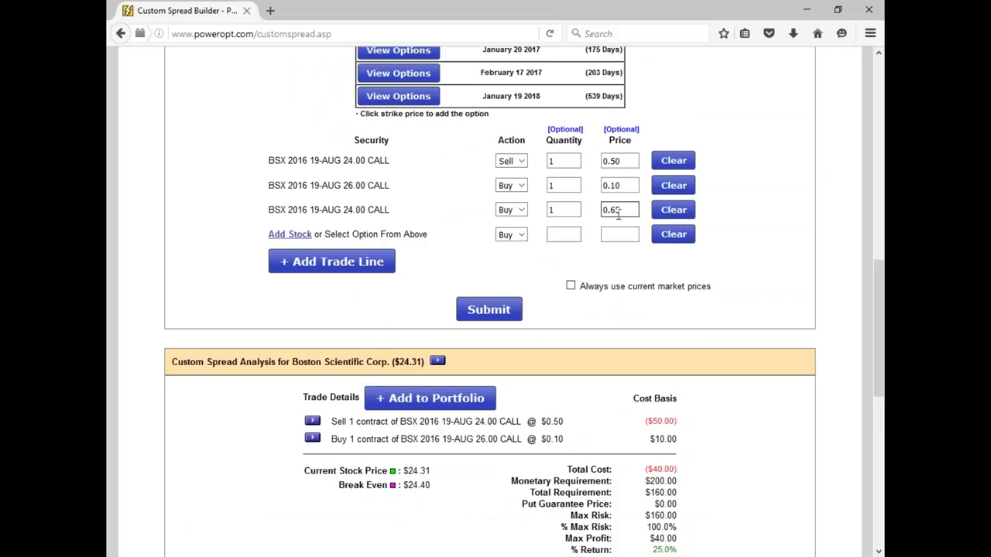
scroll(611, 216, "up", 3)
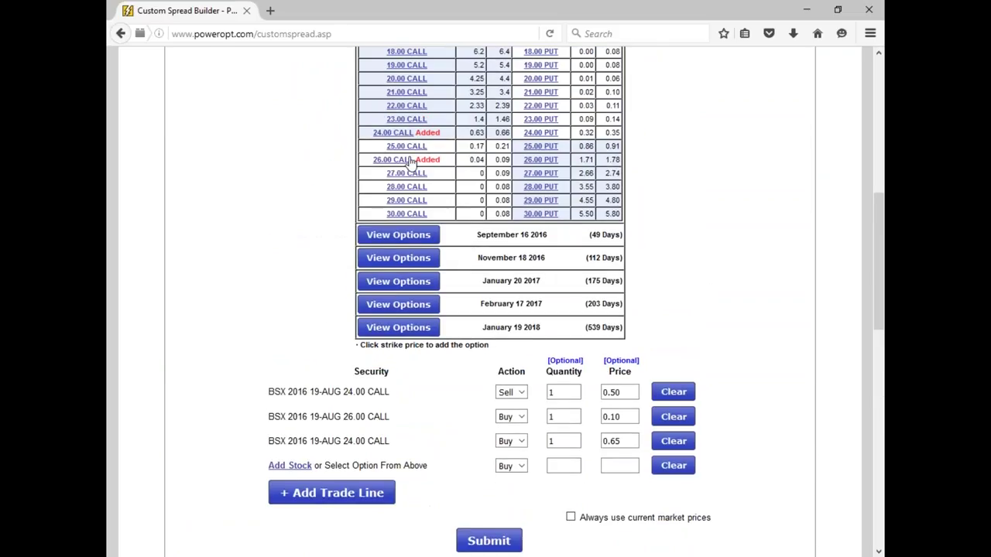
left_click(409, 149)
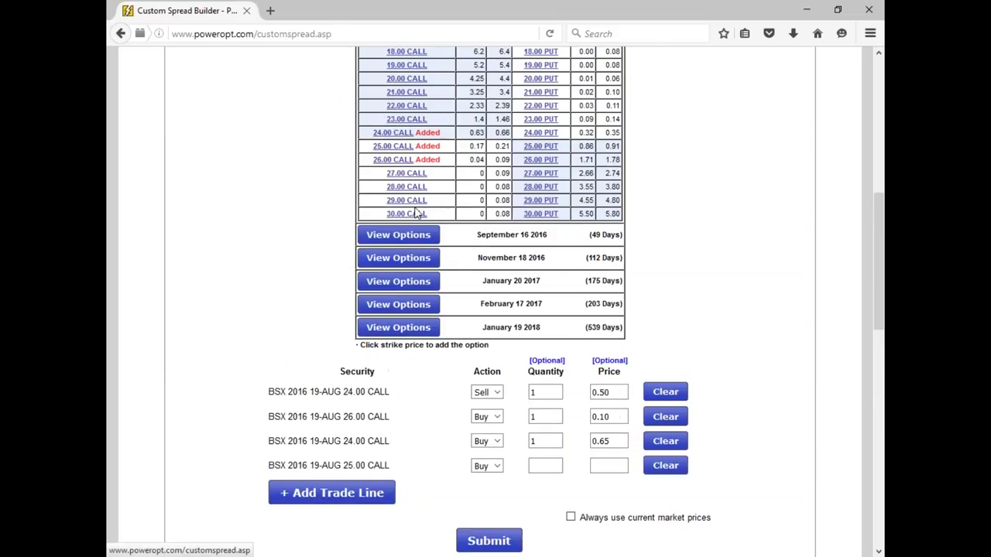
left_click(488, 467)
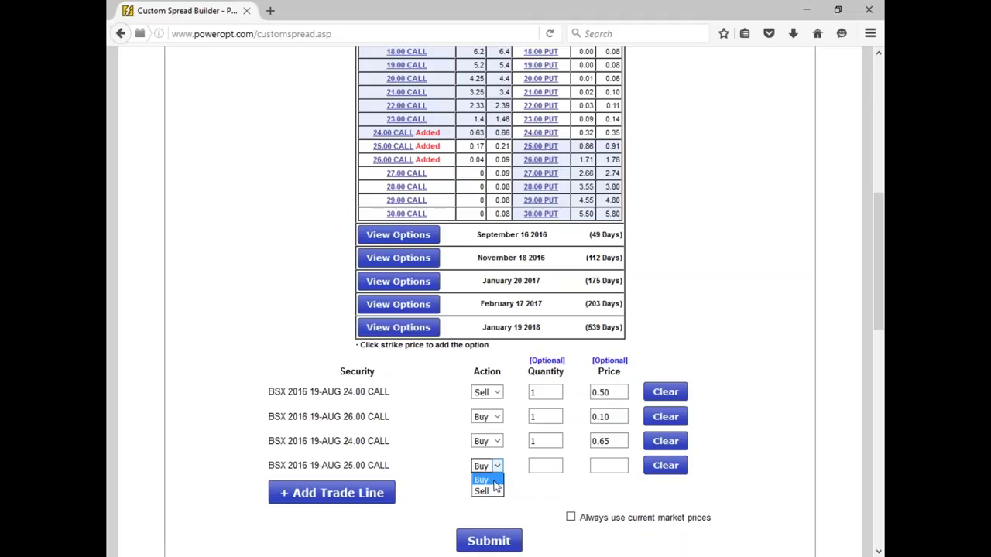
left_click(482, 490)
left_click(549, 470)
left_click(626, 467)
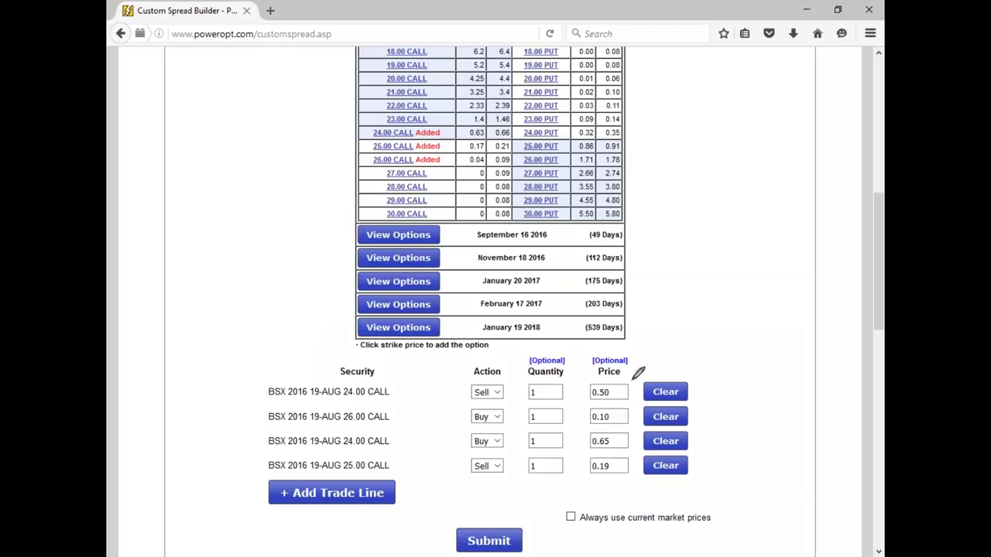
- Tick the 0.50 and 0.65 prices, write -15 + 19 = 4 beside them, then scroll to the analysis
left_click_drag(633, 382, 667, 345)
mouse_move(627, 428)
left_mouse_down()
mouse_move(631, 440)
mouse_move(667, 399)
left_mouse_up()
left_click_drag(717, 382, 746, 385)
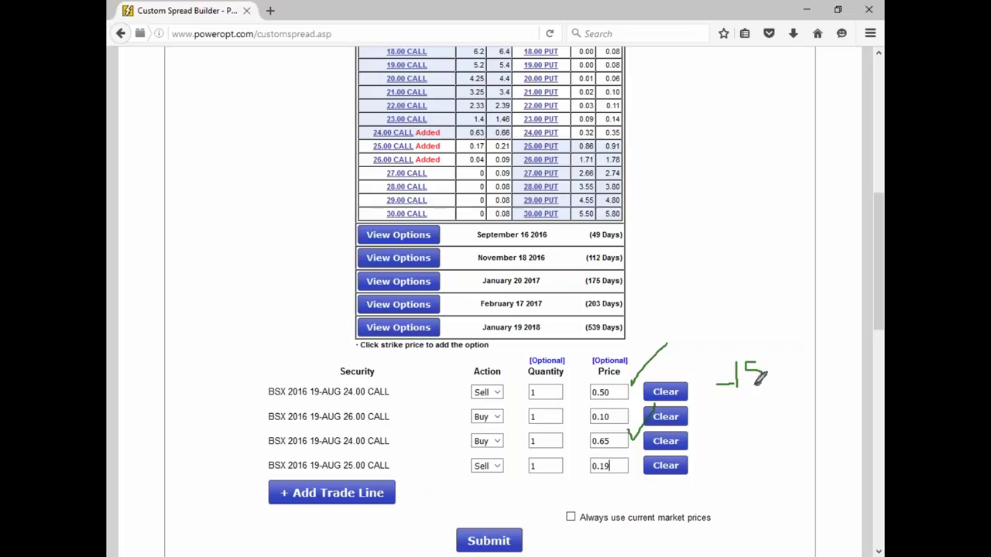
mouse_move(627, 465)
left_mouse_down()
mouse_move(724, 400)
mouse_move(740, 425)
mouse_move(769, 404)
mouse_move(763, 422)
left_mouse_up()
left_click_drag(717, 448, 824, 438)
left_click_drag(748, 456, 766, 467)
left_click_drag(757, 457, 756, 480)
mouse_move(587, 409)
left_mouse_down()
mouse_move(620, 415)
mouse_move(587, 428)
left_mouse_up()
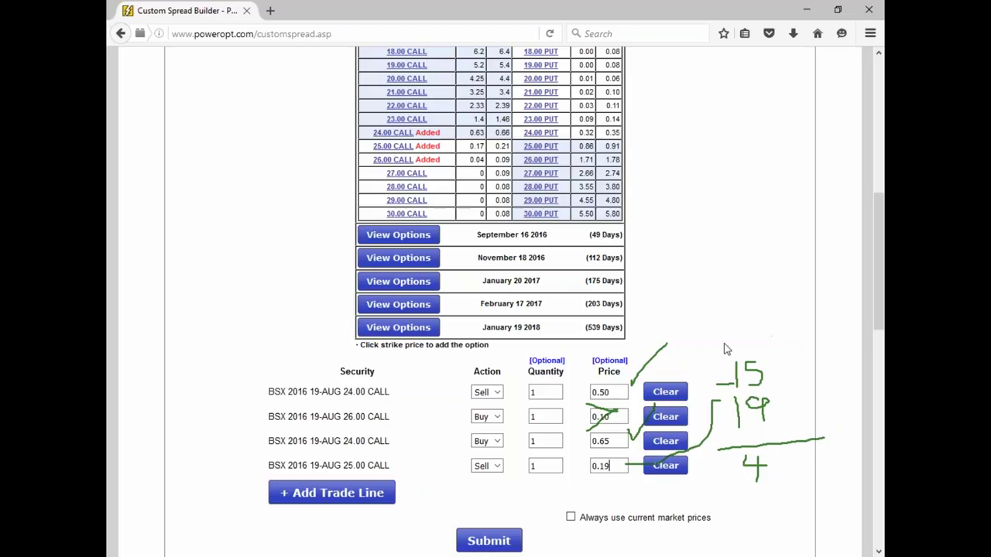
scroll(428, 395, "down", 2)
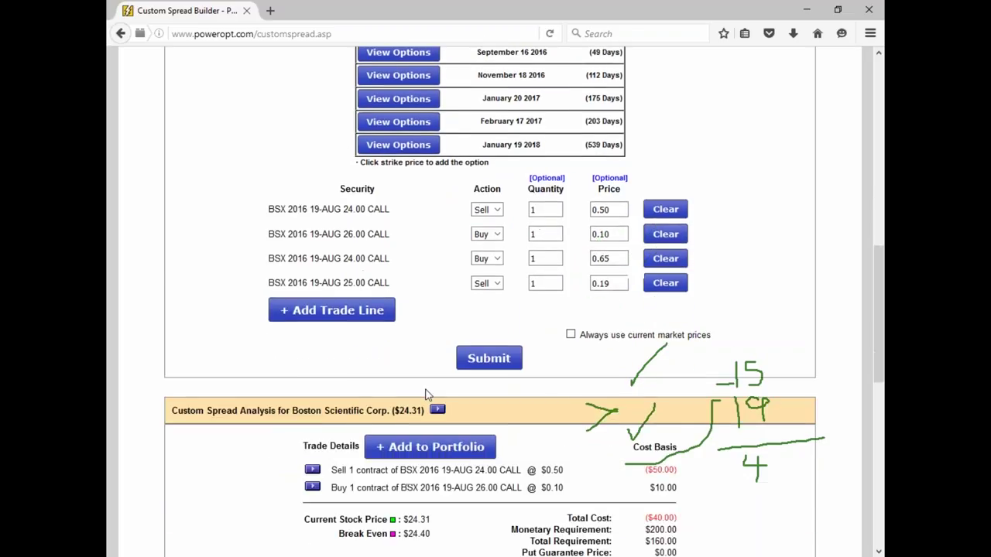
- Submit the four-leg spread and review its $6.00 cost, -$6.00 max profit, -2.9% return and P/L chart
scroll(480, 386, "down", 3)
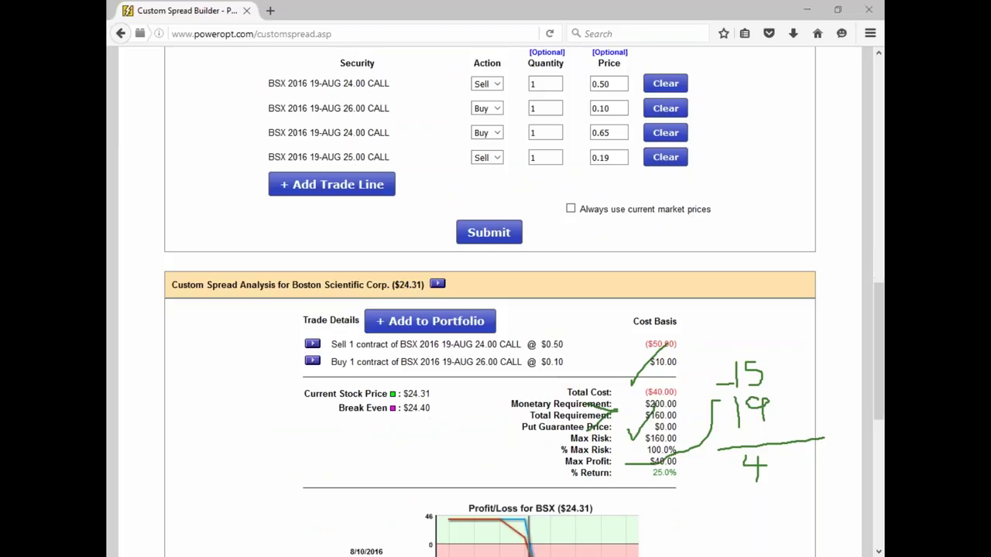
key("Return")
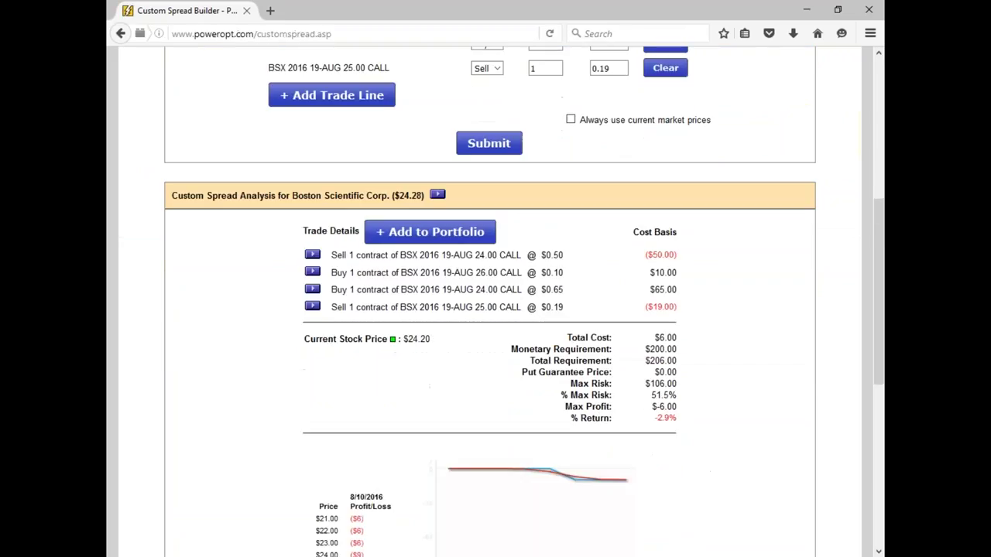
left_click_drag(652, 379, 695, 399)
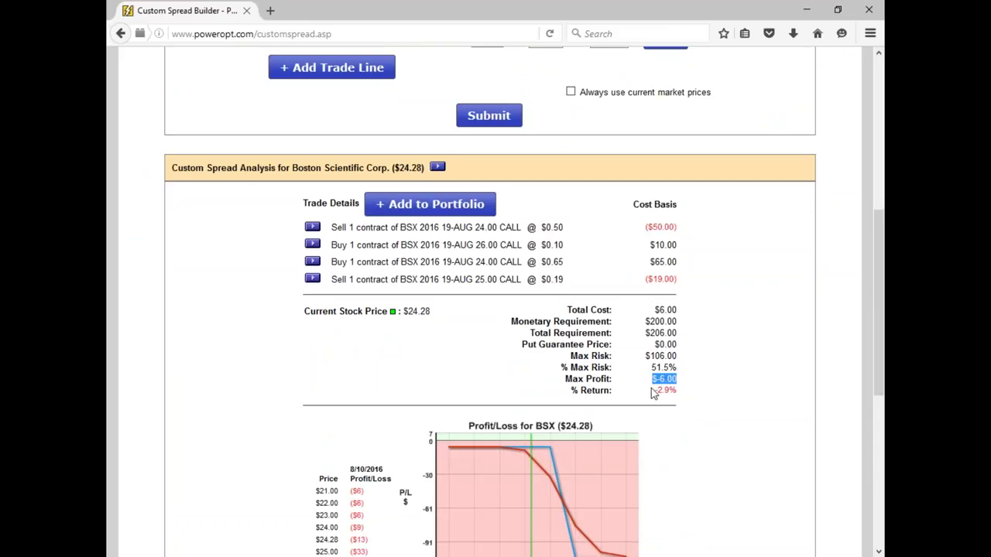
scroll(652, 392, "down", 2)
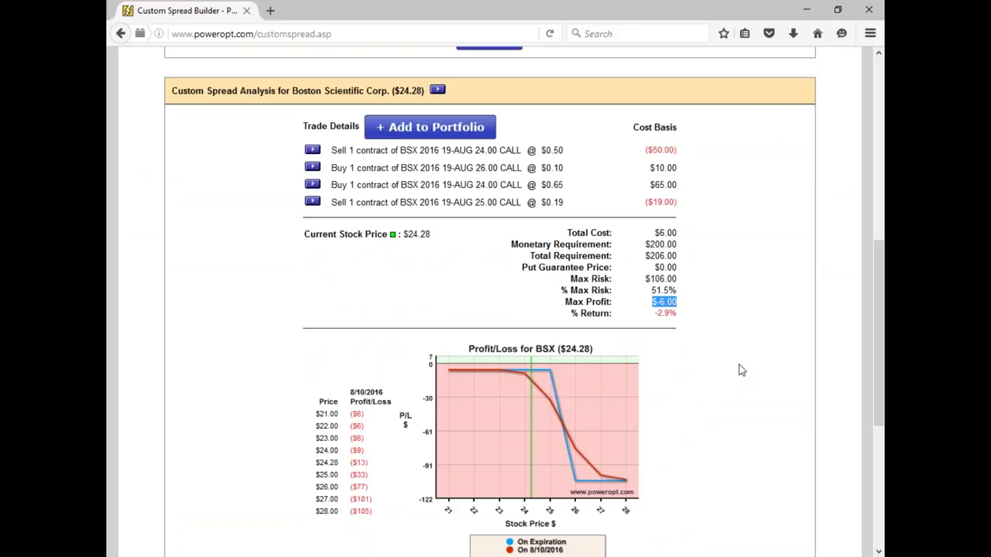
scroll(624, 297, "up", 5)
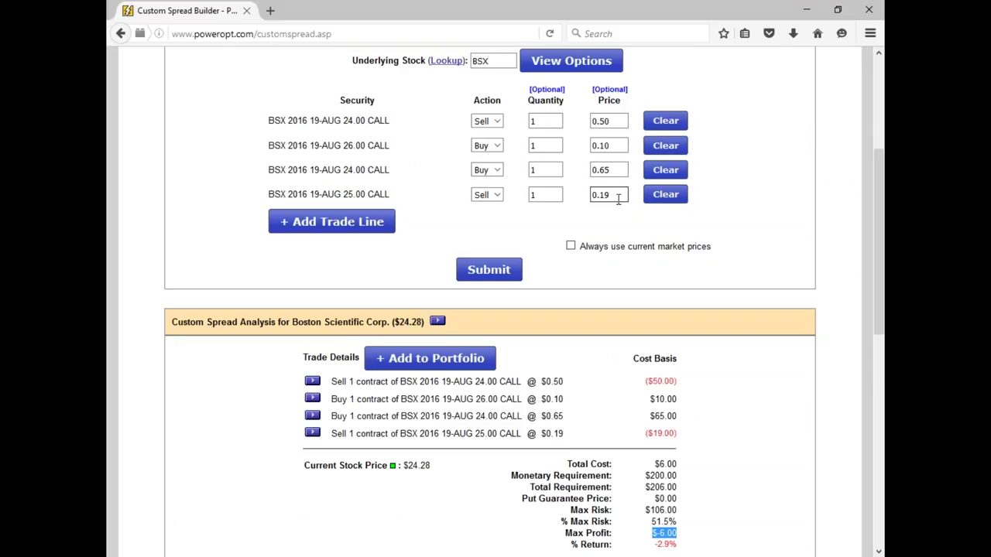
scroll(673, 403, "down", 3)
mouse_move(551, 451)
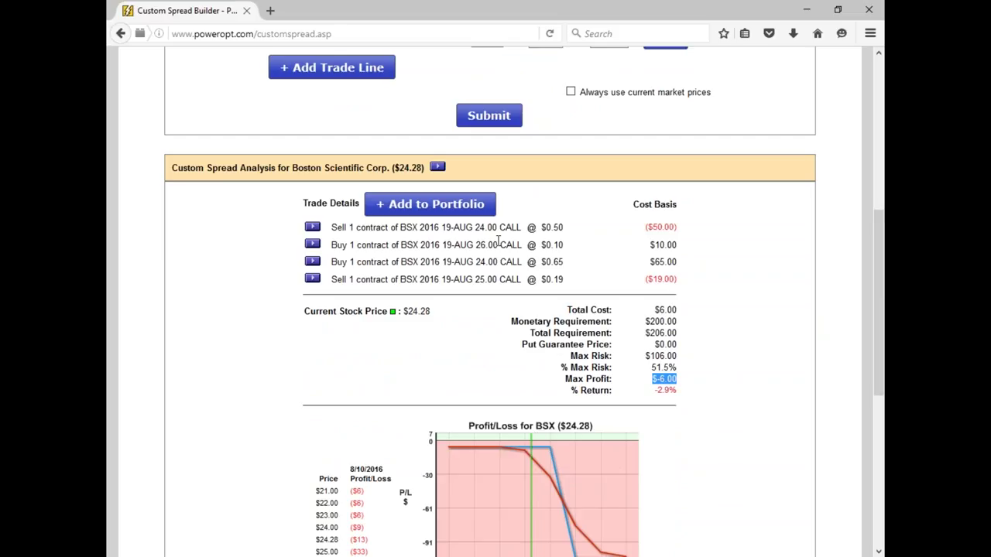
scroll(668, 294, "up", 4)
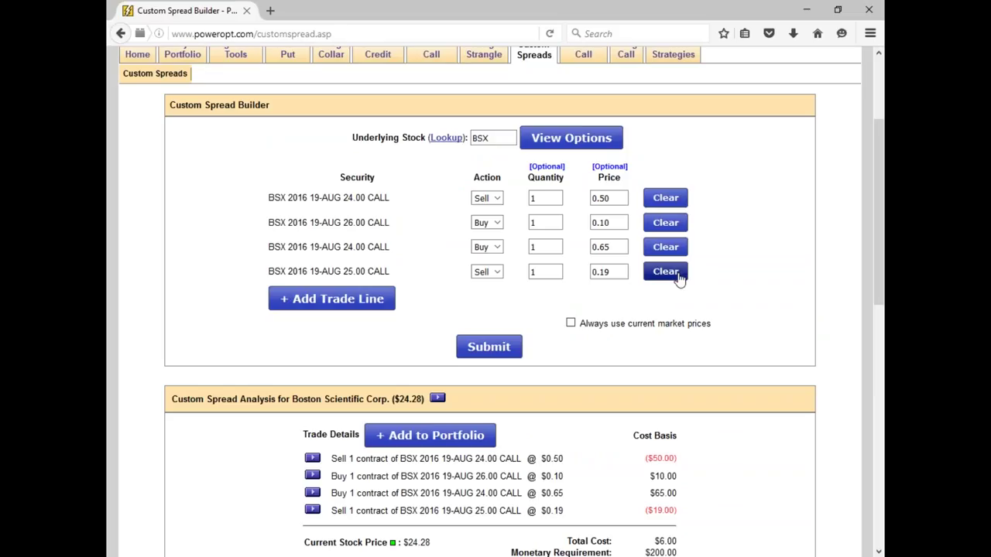
- Clear the third and fourth legs and resubmit the two-leg BSX 24/26 call spread
left_click(678, 275)
left_click(672, 250)
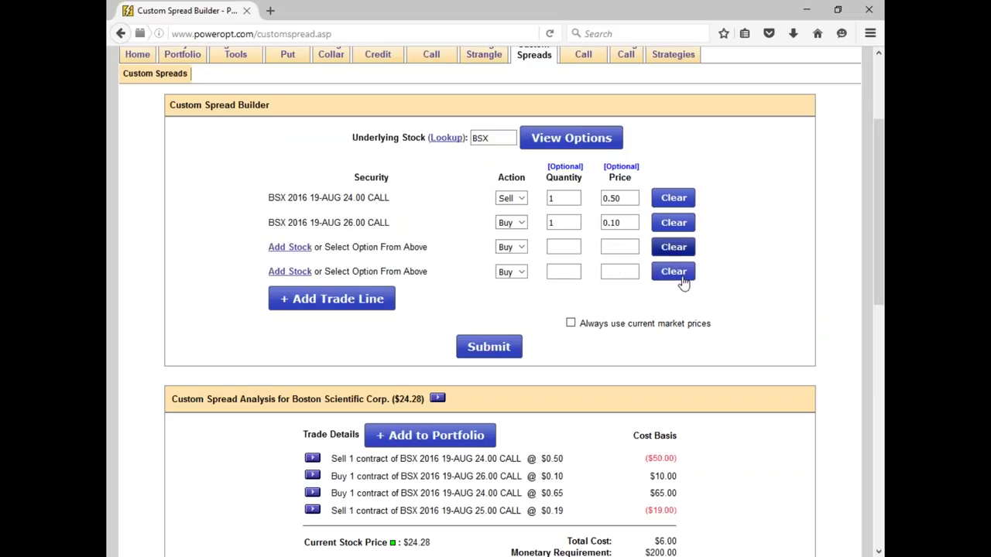
left_click(489, 347)
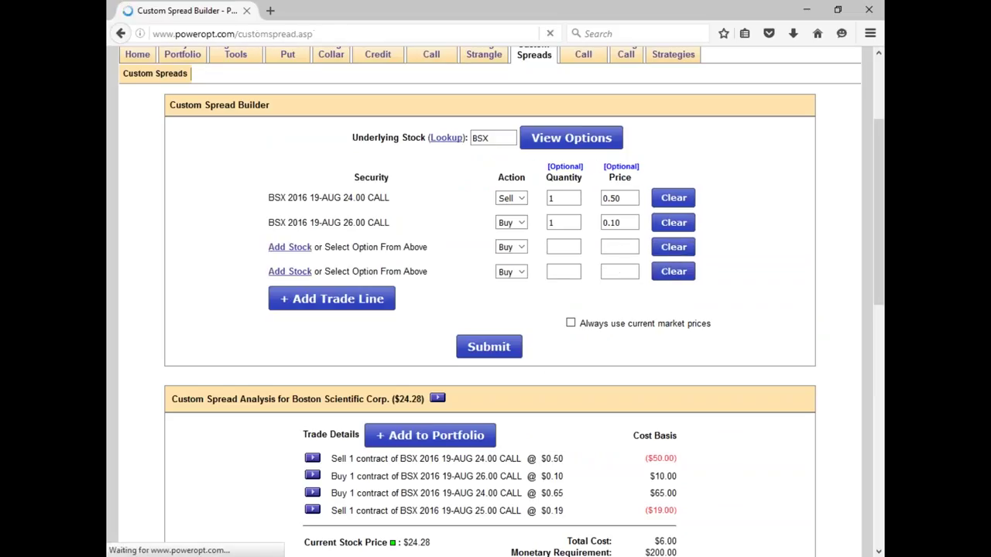
scroll(640, 364, "down", 10)
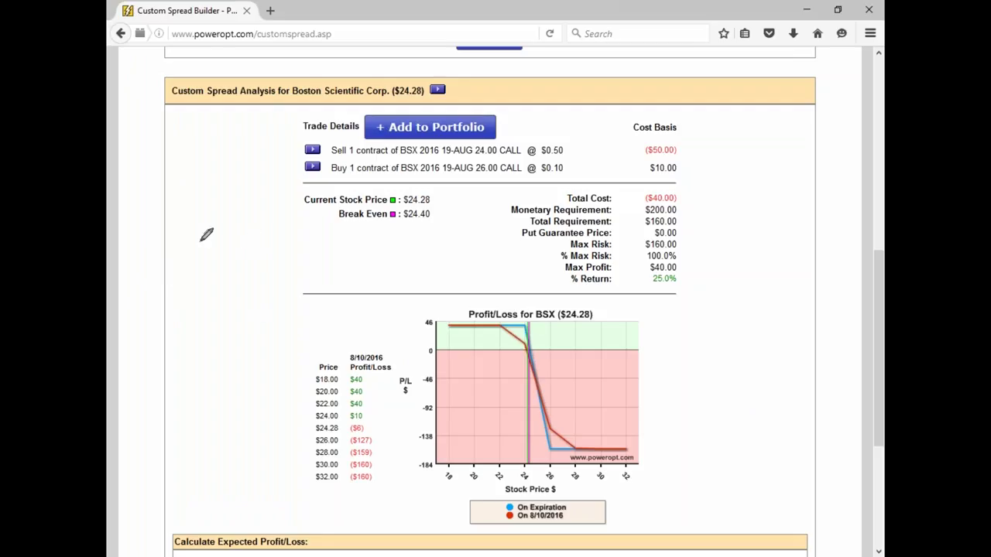
mouse_move(183, 129)
left_mouse_down()
mouse_move(177, 147)
mouse_move(198, 146)
mouse_move(205, 128)
mouse_move(222, 147)
mouse_move(238, 147)
left_mouse_up()
- Handwrite '1. Take Loss -.18' and circle the $40.00 max profit and 25.0% return
left_click(182, 146)
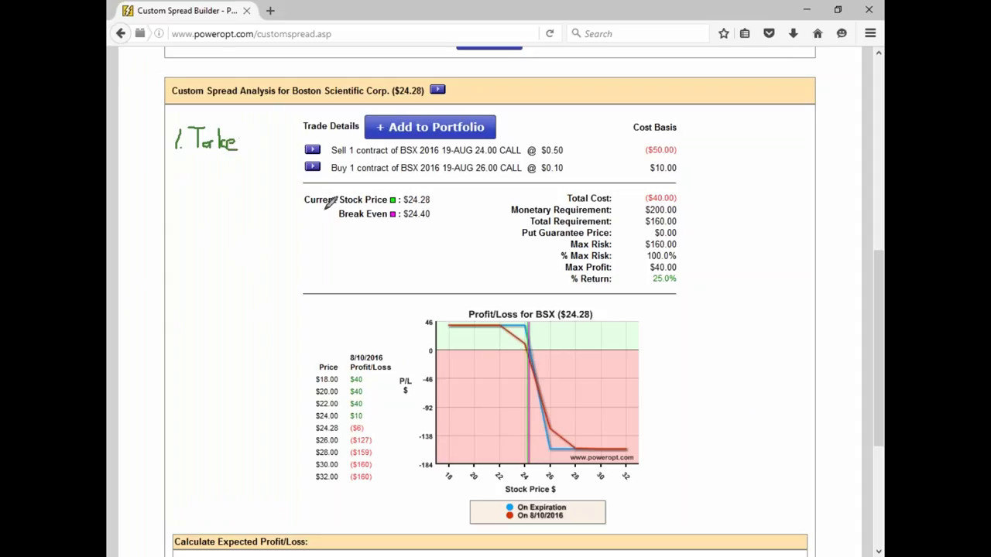
mouse_move(681, 252)
left_mouse_down()
mouse_move(654, 254)
mouse_move(684, 284)
mouse_move(675, 251)
left_mouse_up()
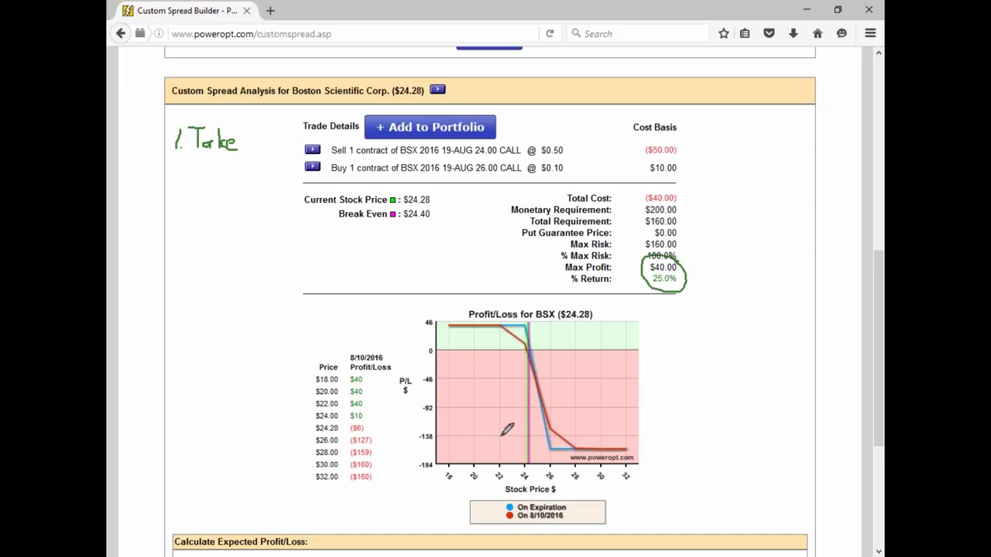
mouse_move(252, 129)
left_mouse_down()
mouse_move(252, 147)
mouse_move(287, 147)
left_mouse_up()
mouse_move(205, 173)
left_mouse_down()
mouse_move(254, 175)
mouse_move(264, 153)
left_mouse_up()
left_click(233, 178)
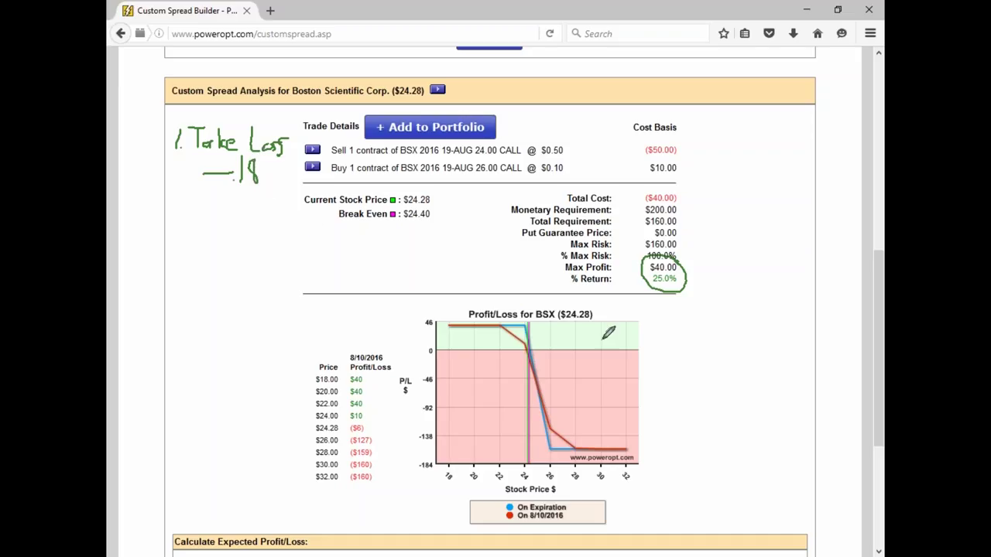
- Draw an arrow beside the circled returns and begin a second item '2.'
mouse_move(690, 271)
left_mouse_down()
mouse_move(731, 260)
mouse_move(716, 277)
left_mouse_up()
left_click(679, 221)
mouse_move(175, 200)
left_mouse_down()
mouse_move(178, 215)
mouse_move(192, 217)
left_mouse_up()
left_click(195, 216)
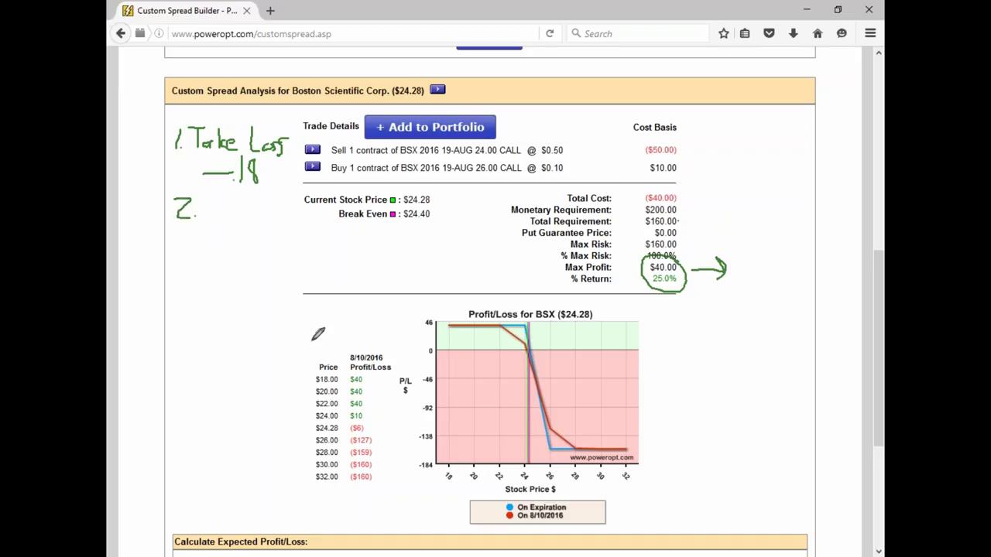
- Write 'Liquidate' as option 2 and cross out the short 24.00 call leg
mouse_move(206, 196)
left_mouse_down()
mouse_move(205, 217)
mouse_move(229, 209)
mouse_move(227, 223)
mouse_move(237, 209)
mouse_move(253, 215)
mouse_move(282, 200)
mouse_move(277, 217)
mouse_move(291, 211)
mouse_move(297, 220)
left_mouse_up()
left_click(219, 200)
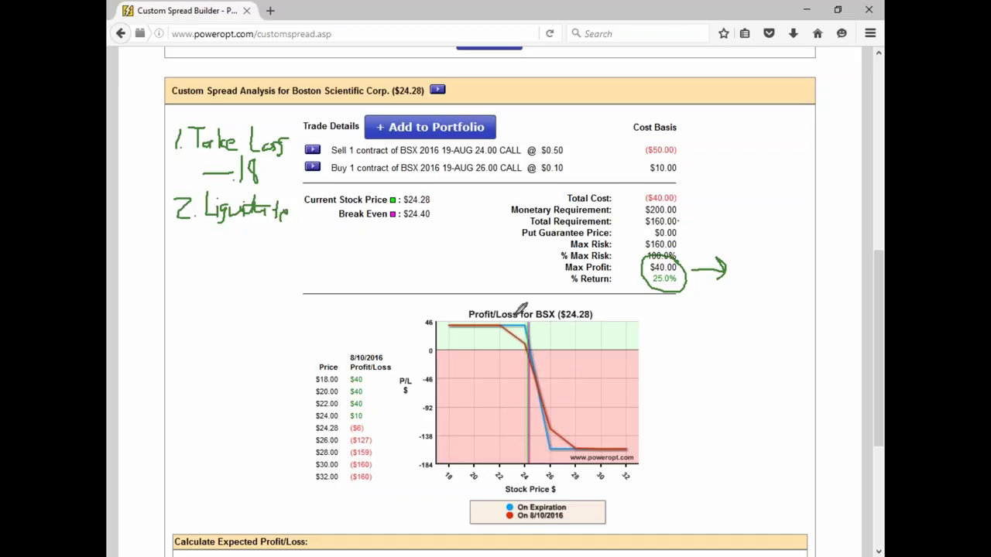
left_click_drag(518, 143, 533, 166)
- Sketch an arrow and two alternative profit/loss curves over the chart
mouse_move(594, 314)
left_mouse_down()
mouse_move(621, 313)
mouse_move(612, 322)
left_mouse_up()
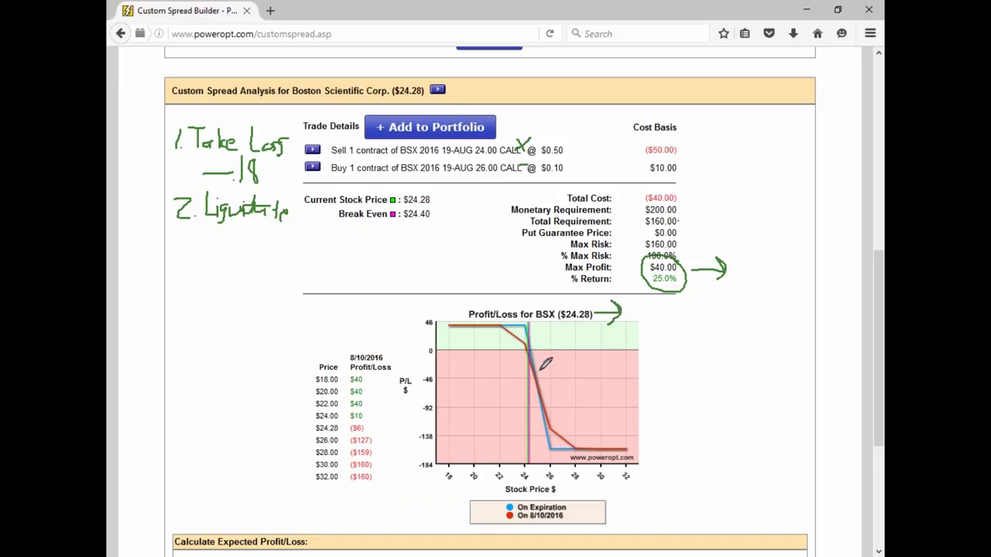
mouse_move(548, 340)
left_mouse_down()
mouse_move(564, 347)
mouse_move(586, 408)
mouse_move(627, 409)
left_mouse_up()
left_click_drag(561, 342, 479, 341)
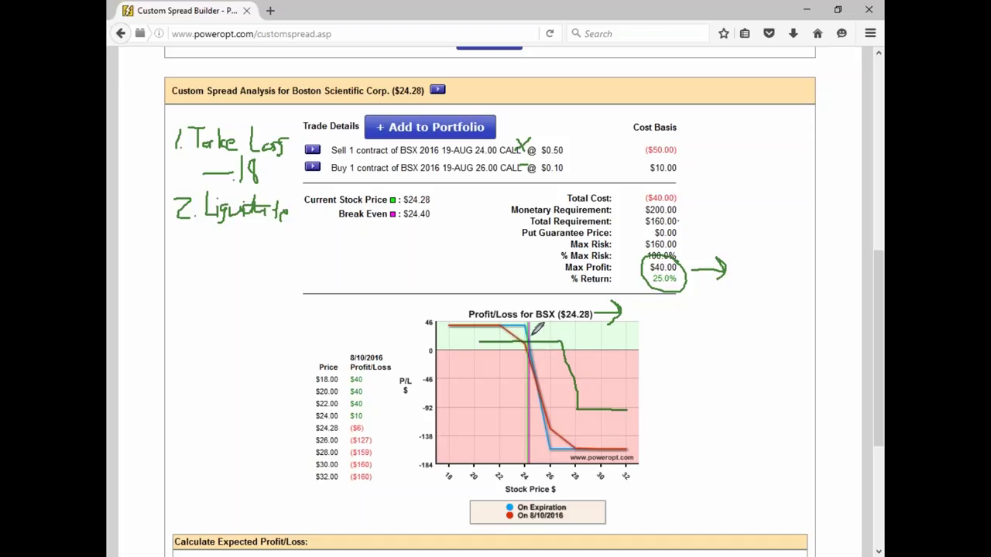
mouse_move(533, 337)
left_mouse_down()
mouse_move(552, 338)
mouse_move(582, 401)
mouse_move(651, 401)
left_mouse_up()
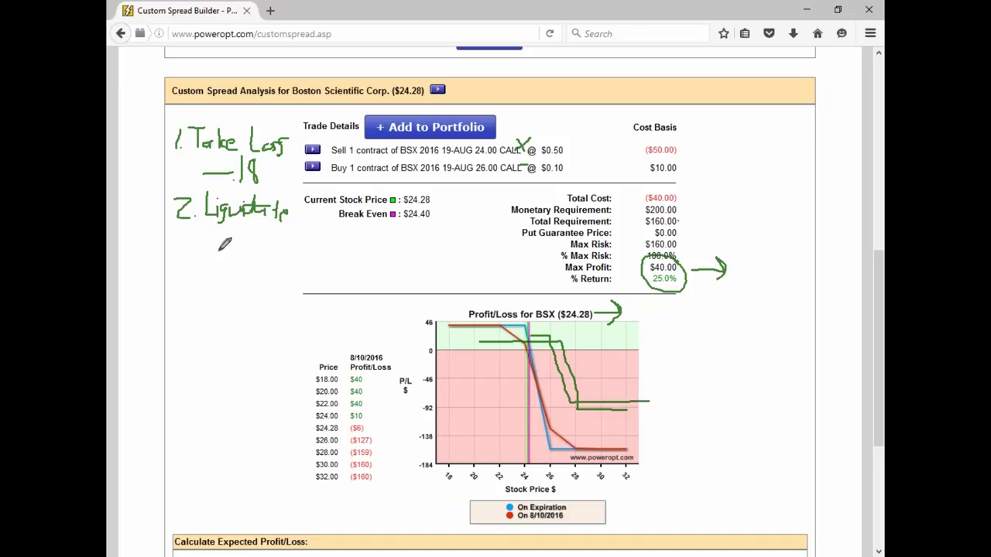
- Write the liquidation cost -.18 beneath Liquidate
mouse_move(217, 247)
left_mouse_down()
mouse_move(264, 247)
mouse_move(271, 231)
mouse_move(275, 245)
mouse_move(279, 230)
left_mouse_up()
left_click(253, 245)
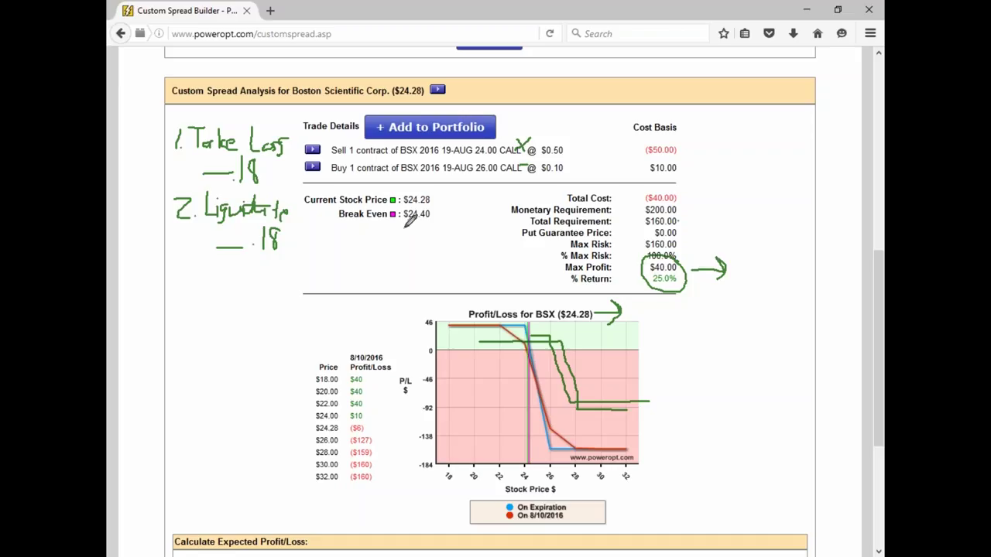
scroll(680, 358, "up", 8)
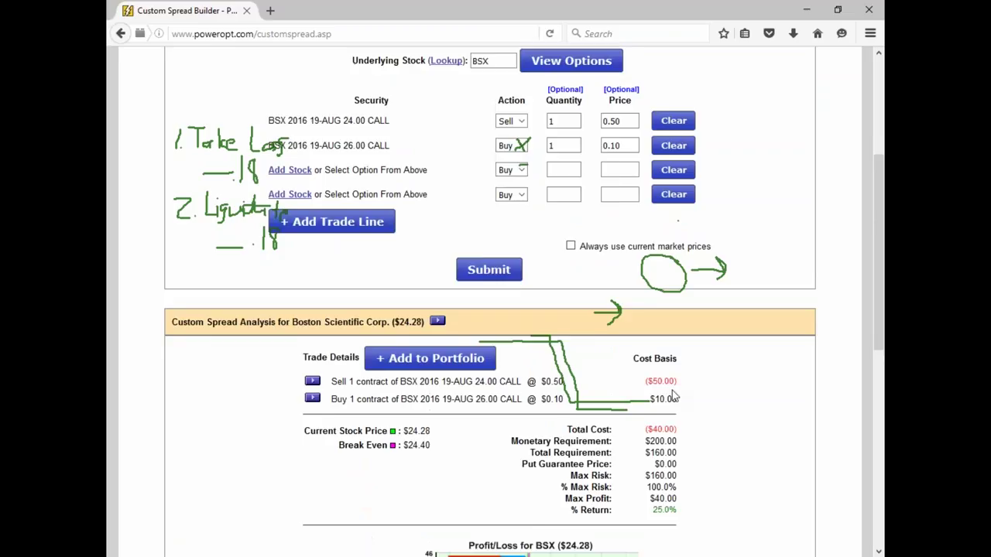
- Clear both existing legs and erase all hand-drawn annotations
left_click(692, 222)
left_click(674, 199)
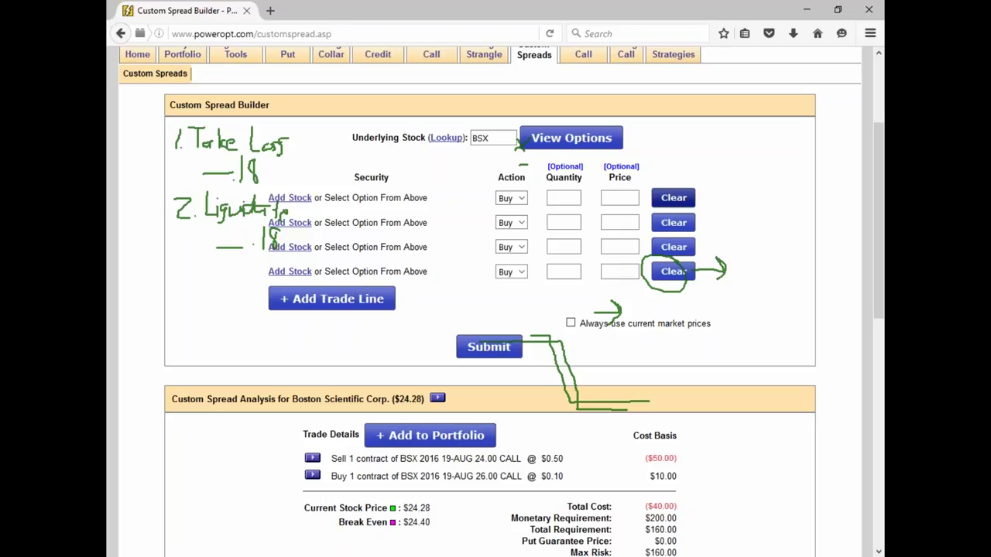
key("Escape")
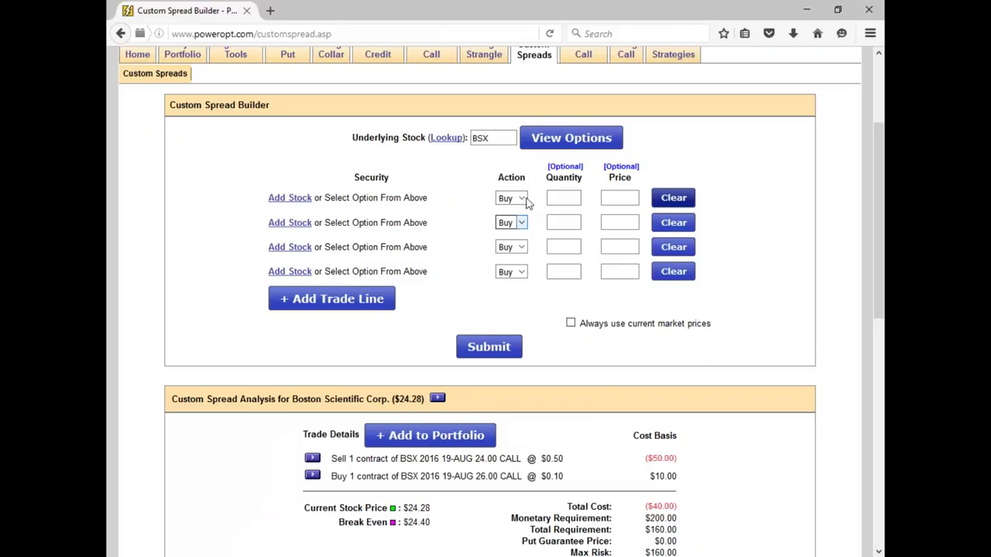
- Load the August 19 2016 BSX chain and add the 25.00 and 27.00 calls
left_click(571, 138)
left_click(398, 184)
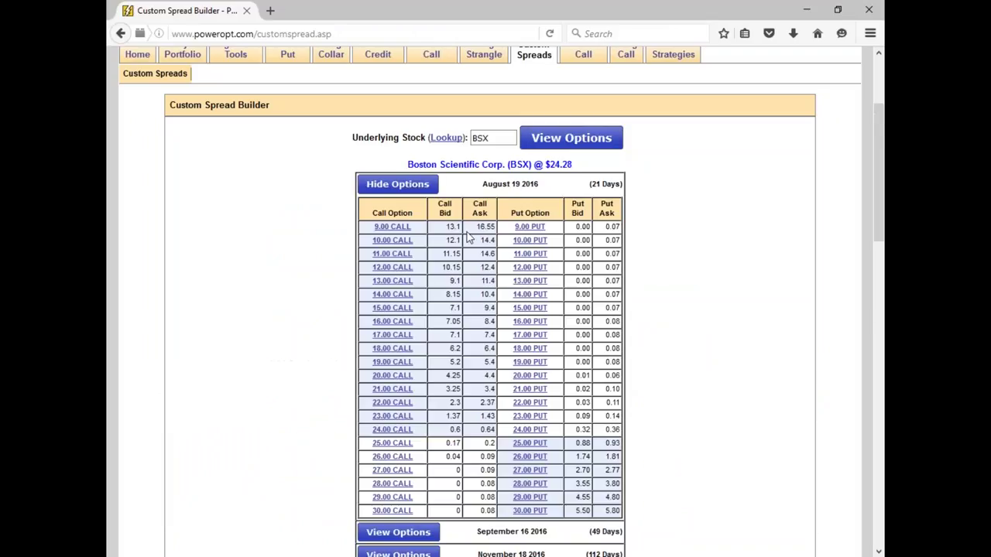
scroll(403, 340, "down", 3)
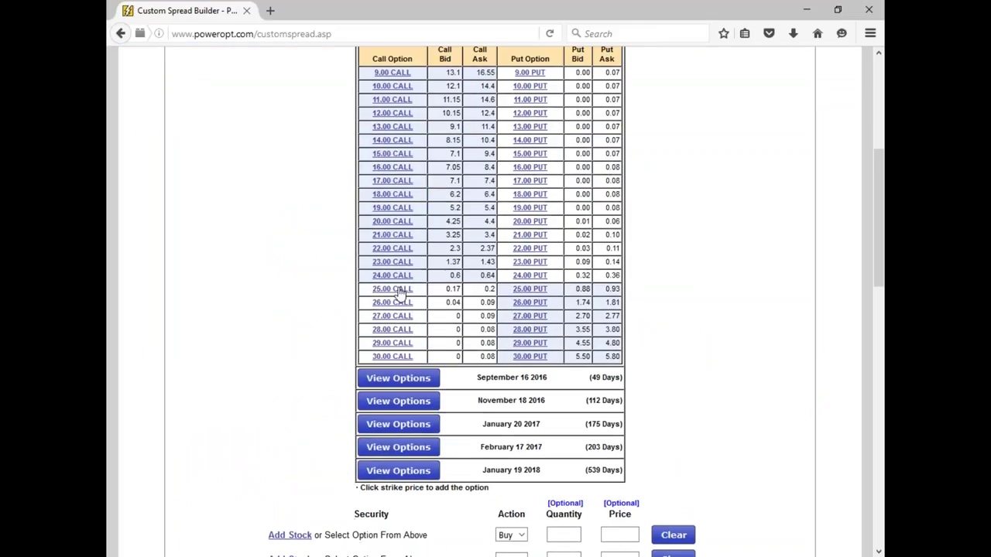
left_click(395, 289)
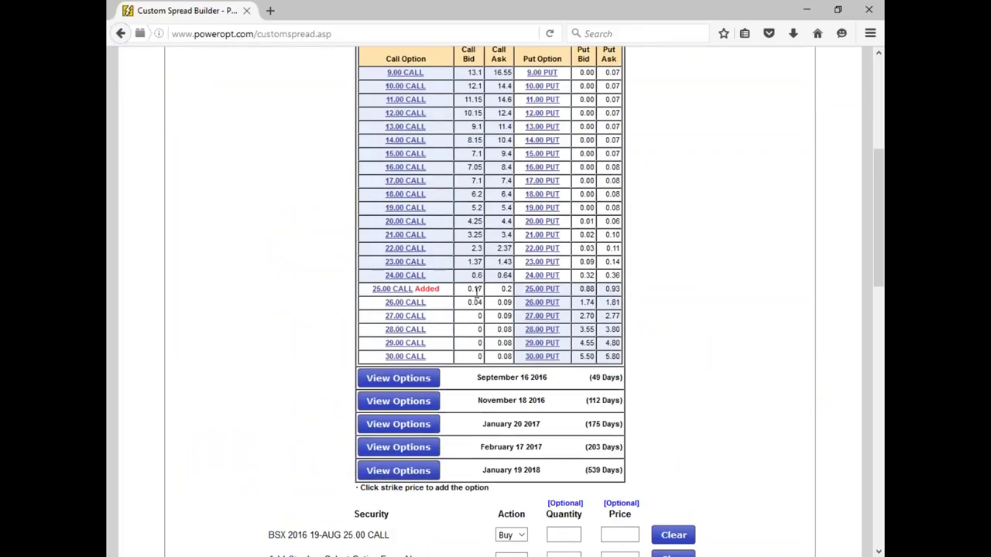
left_click_drag(466, 291, 514, 302)
double_click(505, 315)
left_click(405, 316)
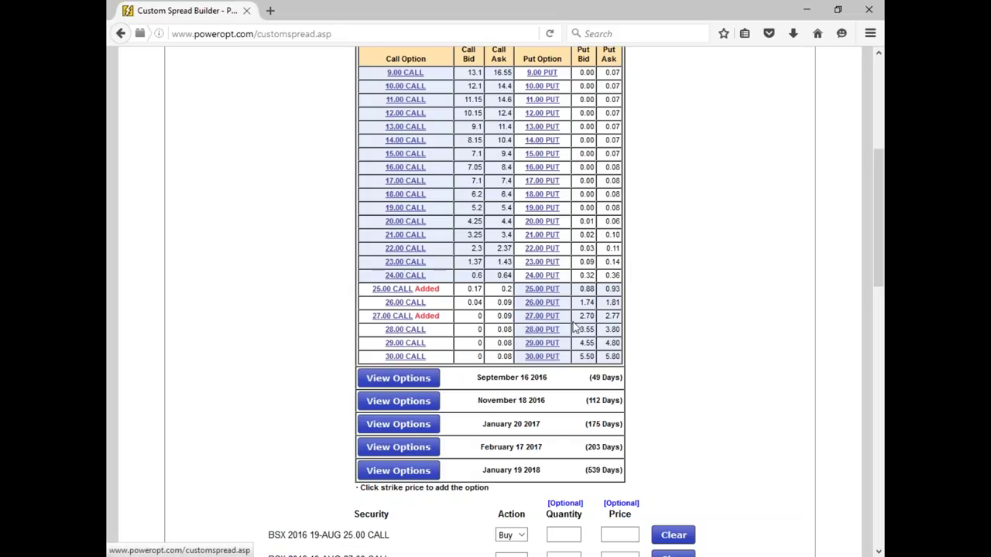
- Set leg 1 to sell 1 at 0.19, leg 2 to 1 at 0.05, and submit
left_click(511, 304)
left_click(507, 332)
left_click(577, 305)
type("1")
scroll(577, 310, "up", 3)
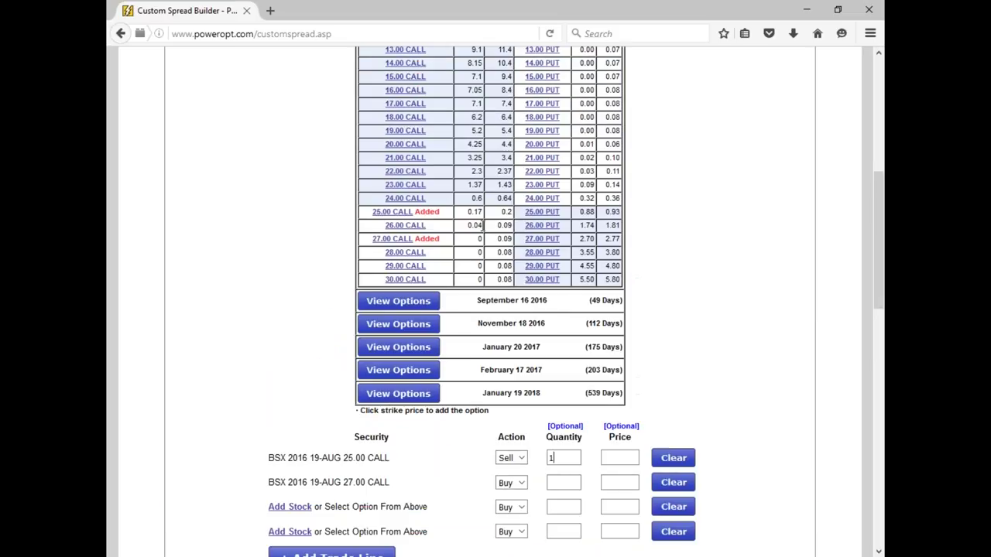
scroll(568, 399, "down", 2)
left_click(616, 381)
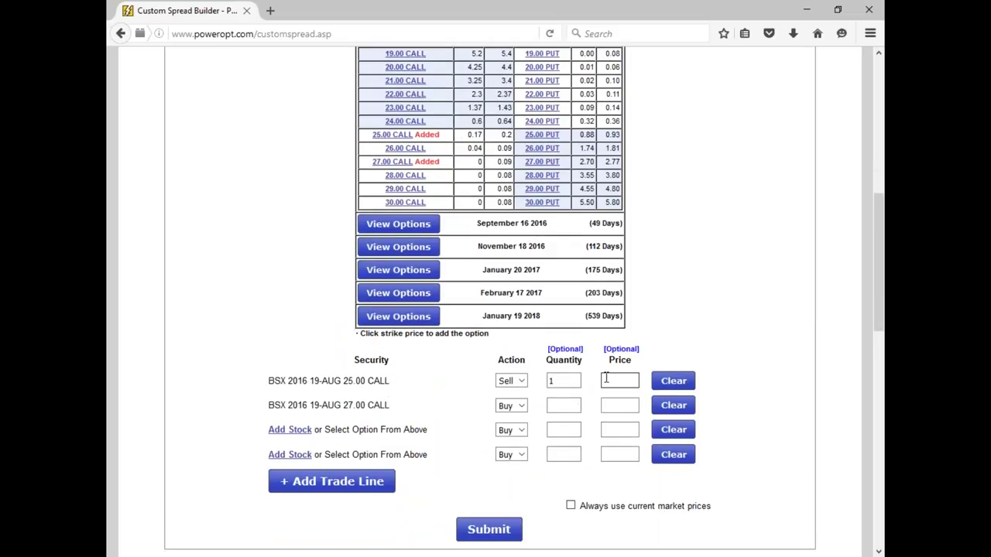
type("0.19")
left_click(570, 405)
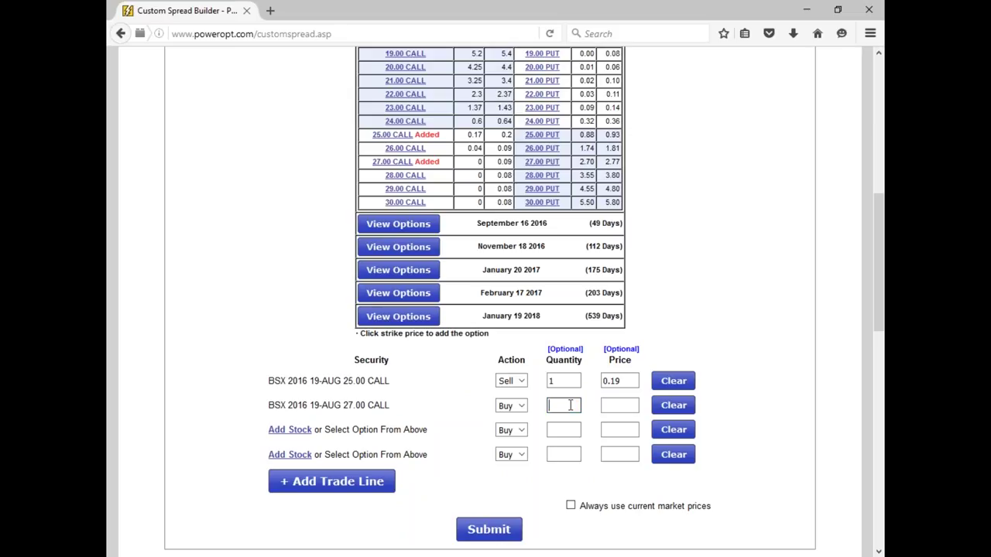
type("1")
type(".05")
key("Return")
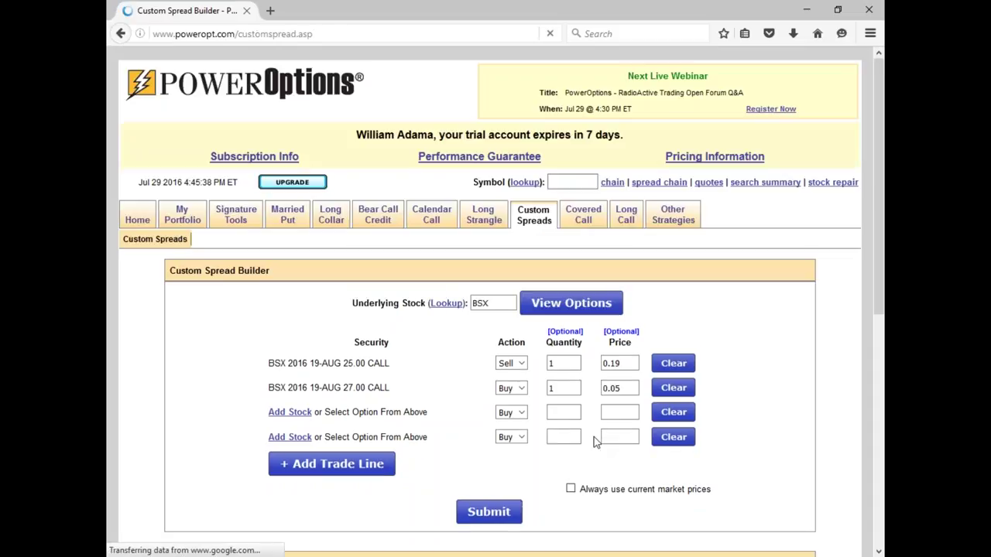
- Reprice the 27.00 call at 0.23 and resubmit, showing $4.00 cost, $204 risk, -100% return
scroll(595, 437, "down", 3)
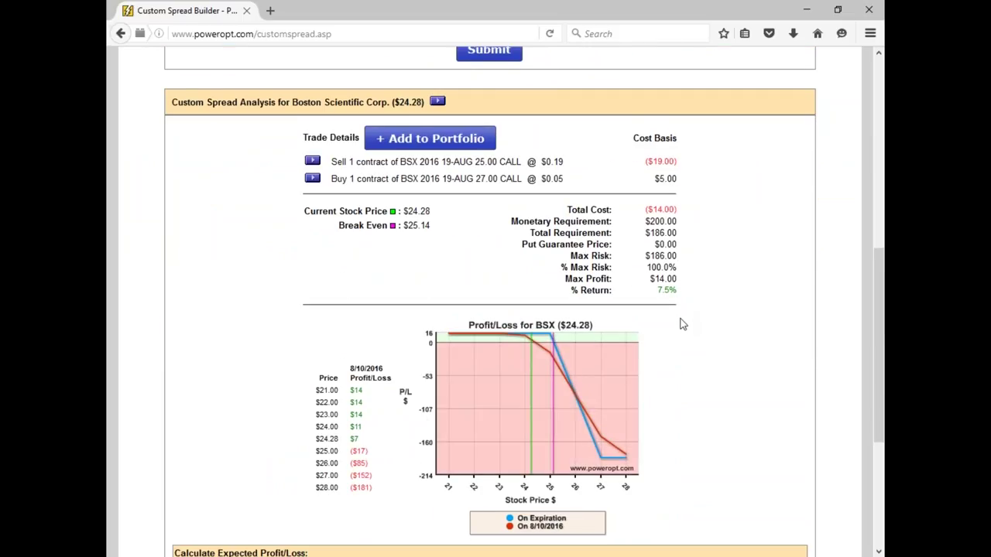
scroll(671, 355, "up", 3)
left_click(628, 160)
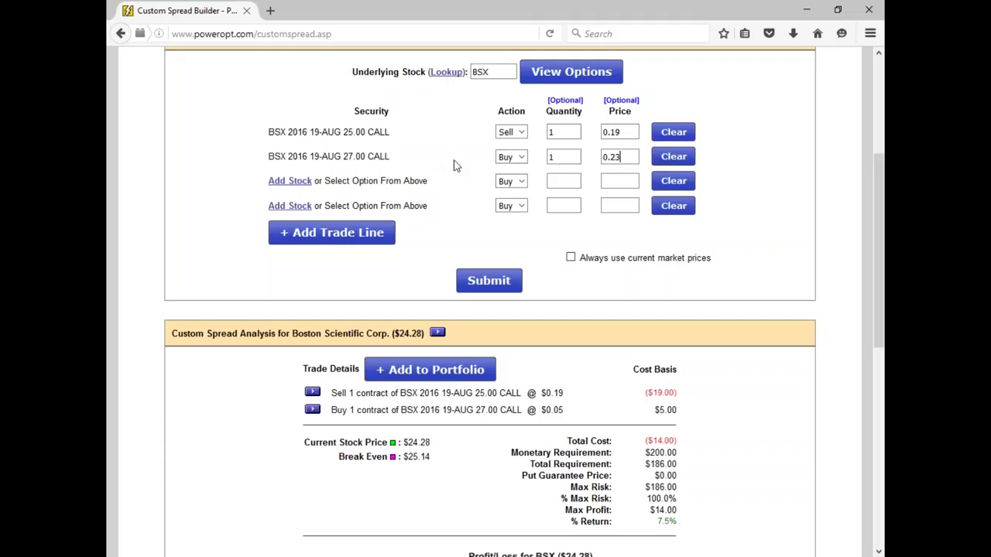
left_click(489, 281)
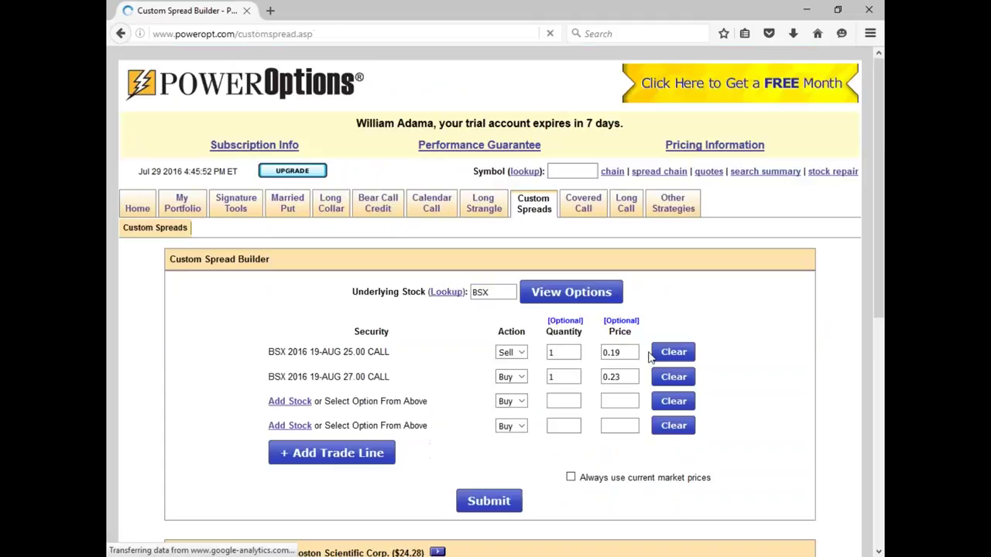
scroll(496, 310, "down", 5)
mouse_move(548, 485)
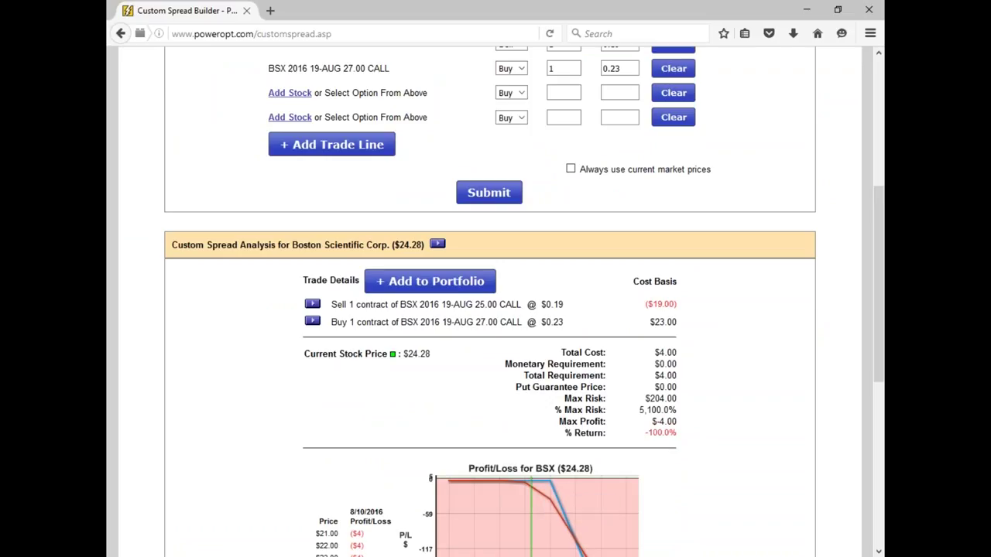
left_click_drag(651, 422, 706, 424)
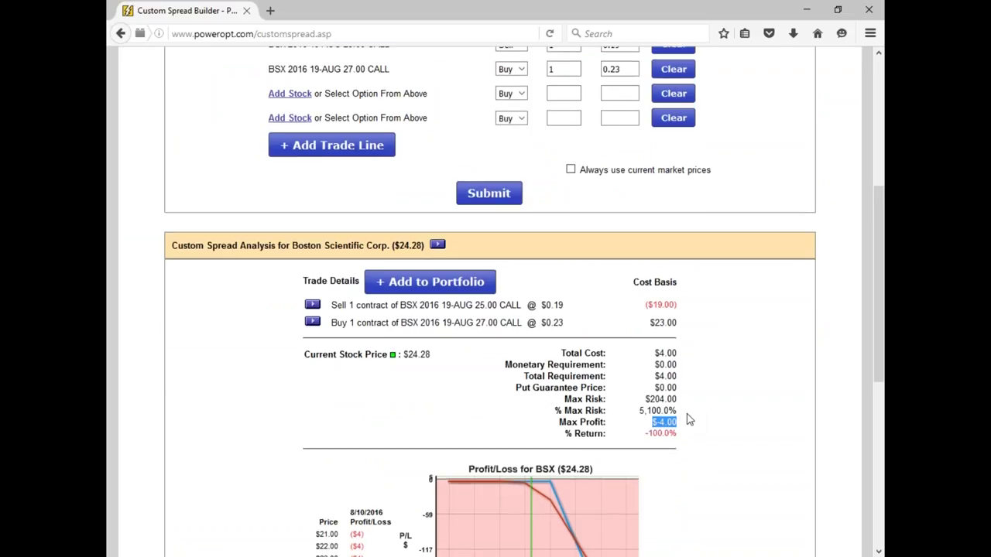
scroll(689, 420, "up", 4)
- Clear both lines and add the September 16 2016 BSX 25.00 and 27.00 calls
left_click(673, 222)
left_click(673, 197)
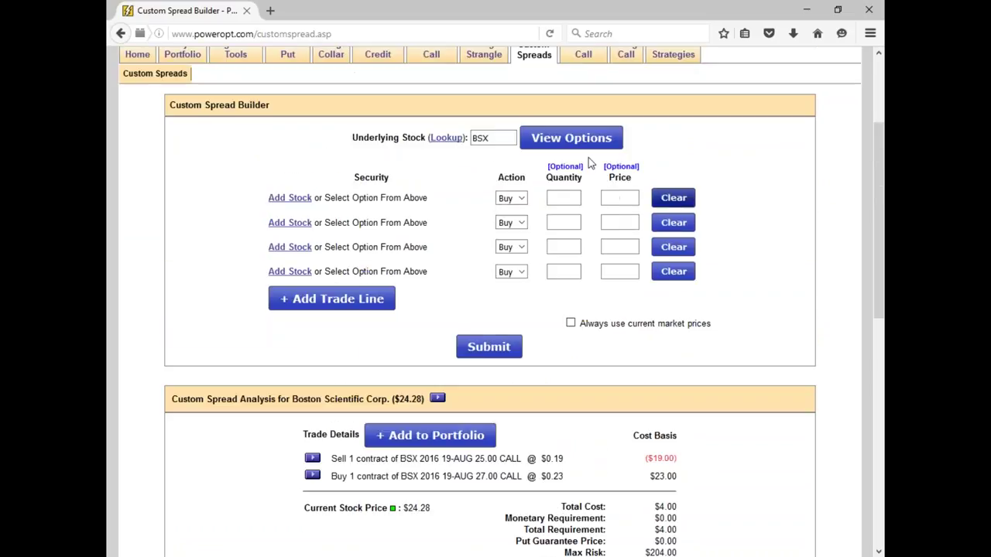
left_click(571, 138)
left_click(399, 209)
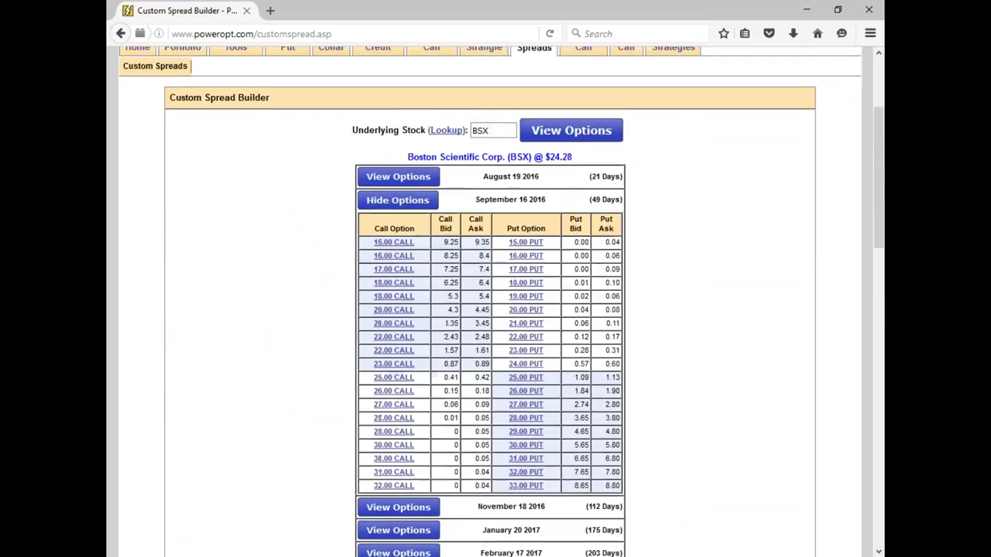
scroll(417, 378, "down", 2)
left_click(403, 308)
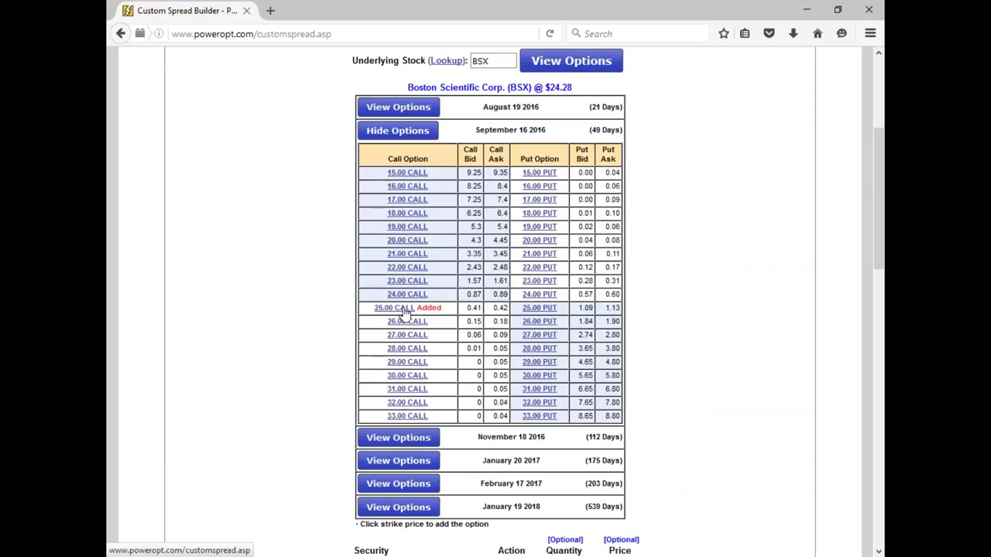
left_click_drag(592, 130, 622, 130)
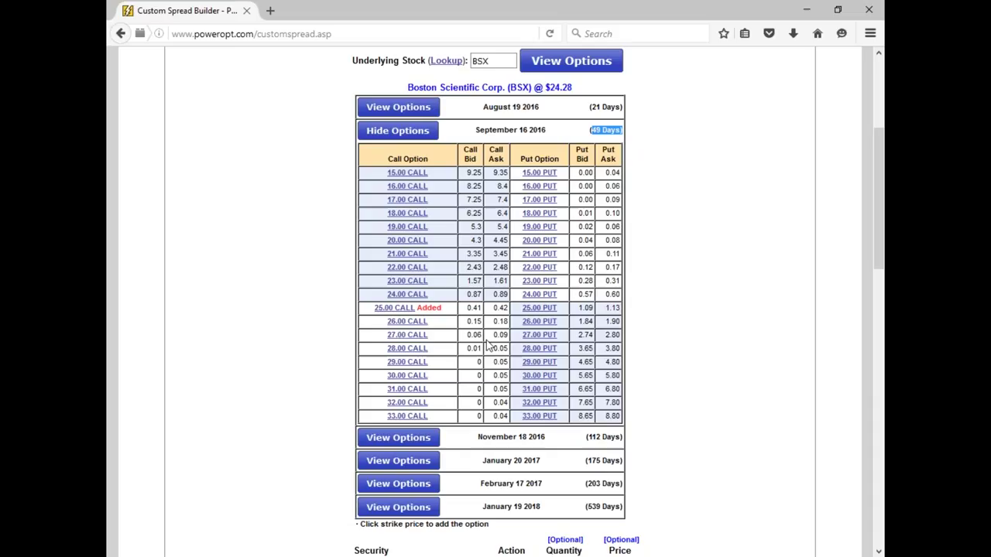
left_click(422, 336)
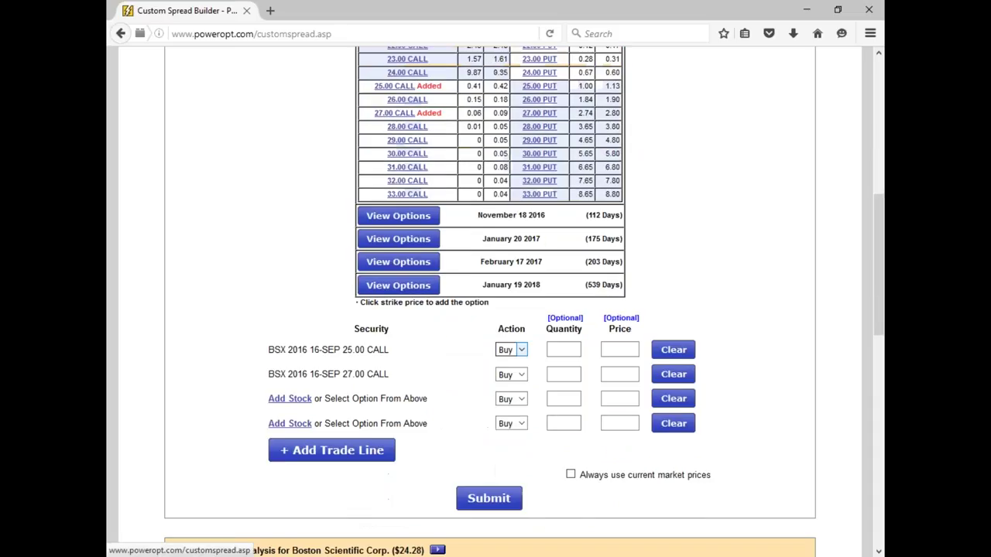
- Set leg 1 to sell 1 at 0.41, leg 2 to buy 1, and start its price
left_click(564, 341)
type("1")
left_click(604, 340)
type("0.41")
left_click(511, 340)
left_click(508, 354)
left_click(552, 365)
type("1")
left_click(628, 365)
type("0")
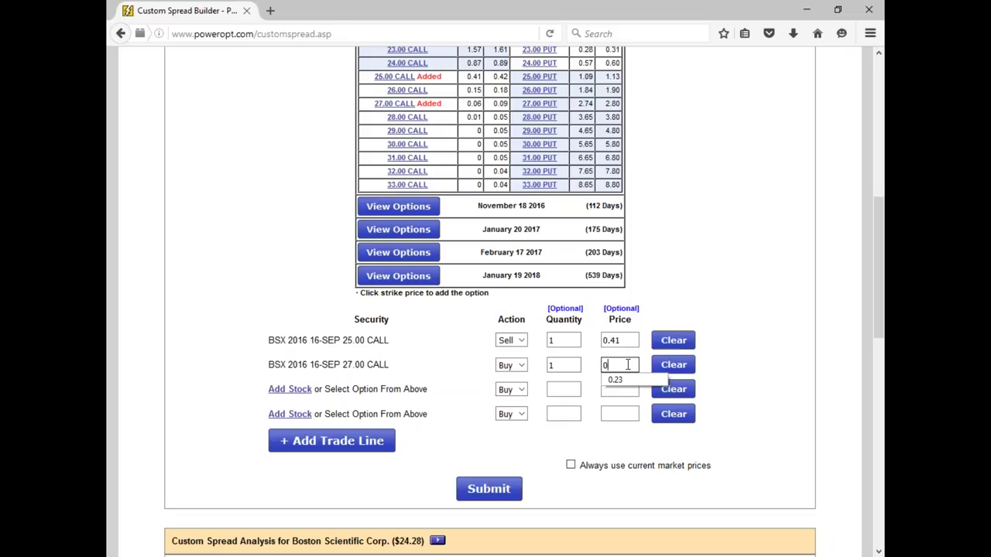
type("26")
- Price the 27.00 call at 0.26, submit, and review the 8.1% return and P/L chart
left_click(612, 377)
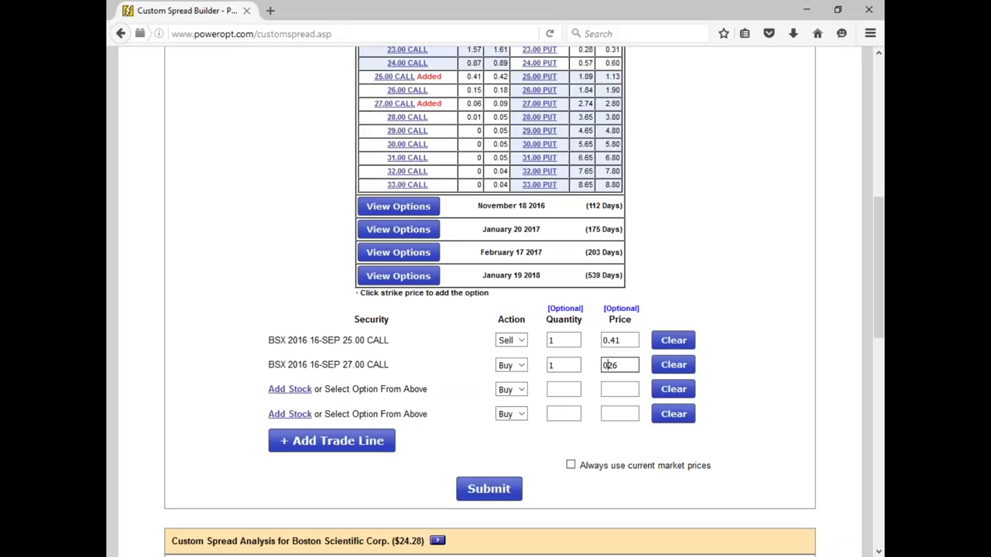
left_click(507, 484)
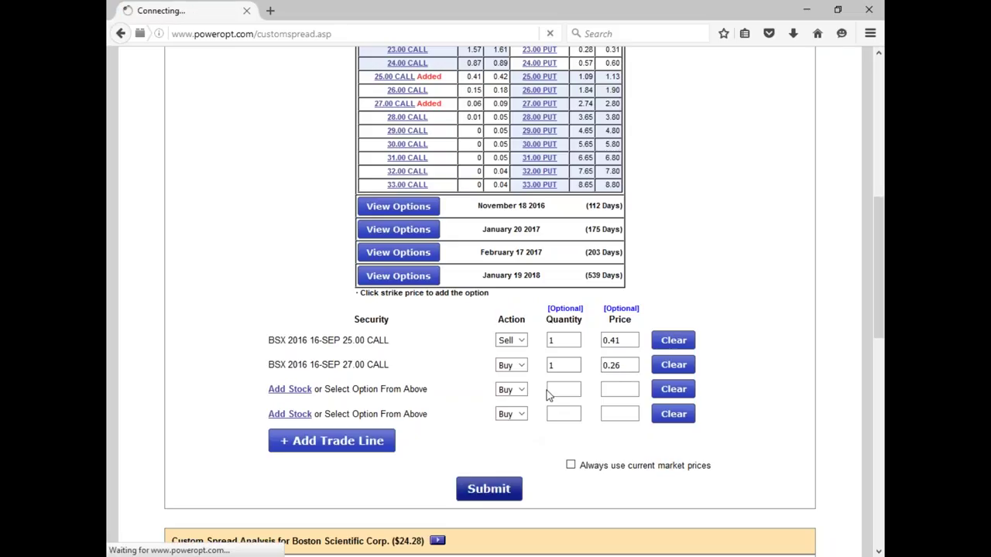
scroll(684, 444, "down", 5)
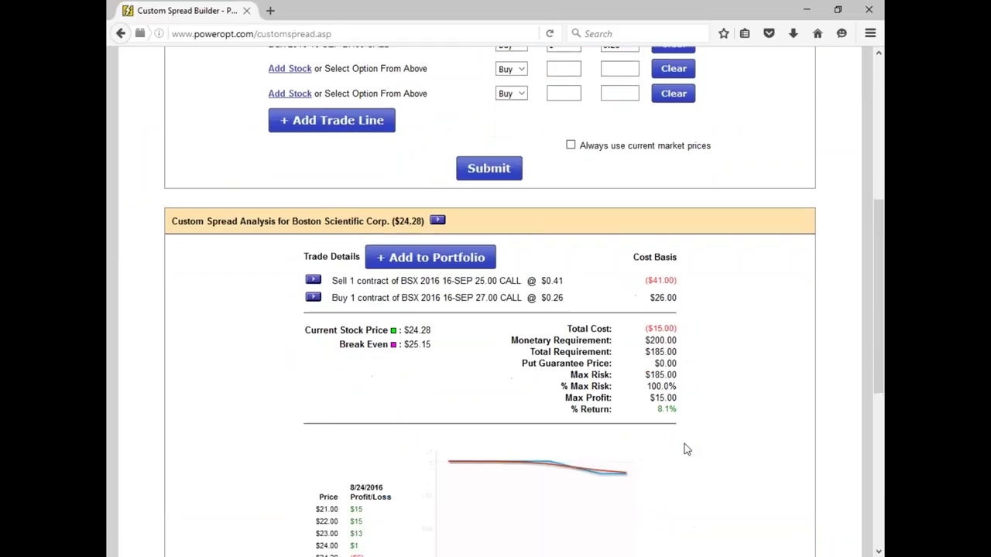
double_click(667, 290)
mouse_move(553, 341)
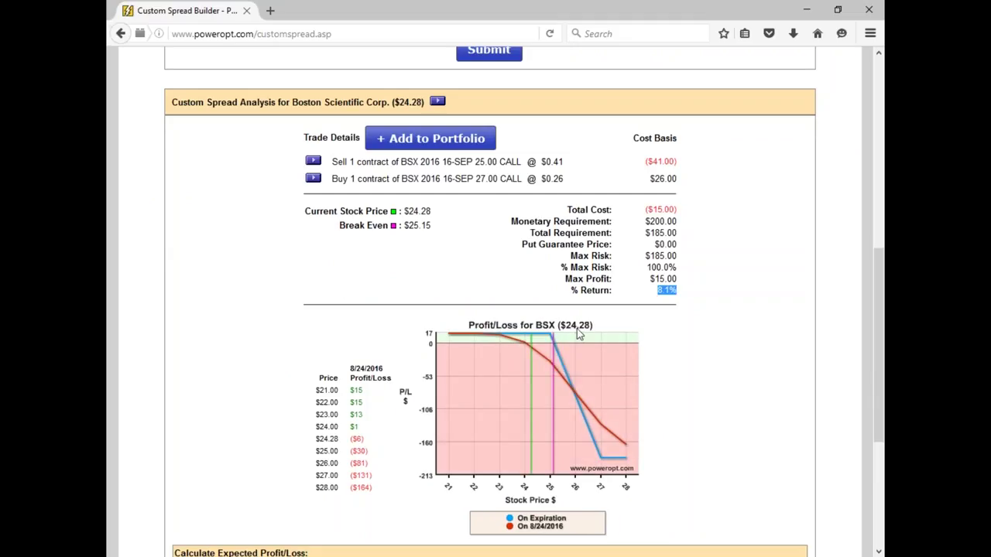
left_click(652, 338)
mouse_move(561, 364)
mouse_move(493, 382)
left_mouse_down()
mouse_move(574, 363)
mouse_move(571, 376)
left_mouse_up()
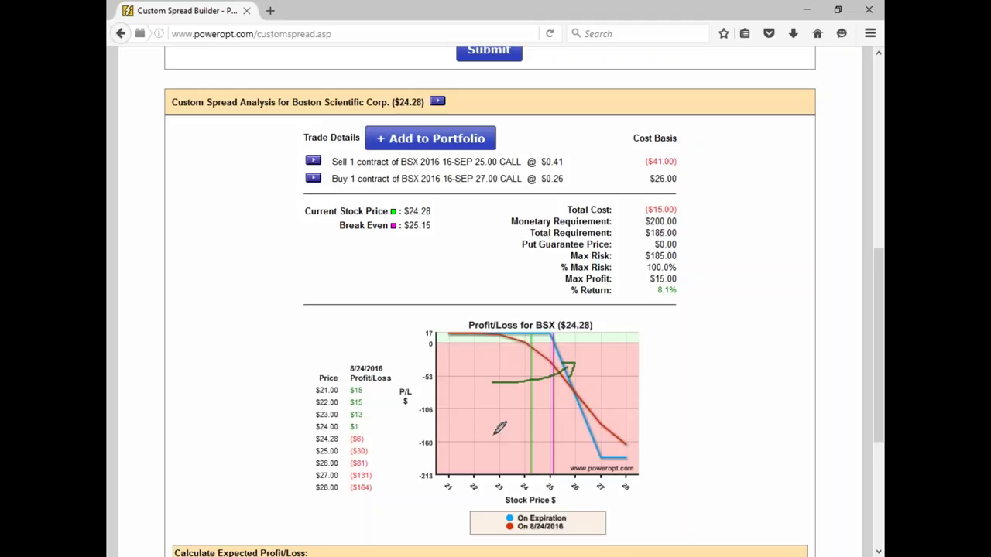
mouse_move(571, 339)
left_mouse_down()
mouse_move(561, 341)
mouse_move(574, 345)
left_mouse_up()
mouse_move(620, 411)
left_mouse_down()
mouse_move(609, 413)
mouse_move(621, 435)
mouse_move(627, 428)
left_mouse_up()
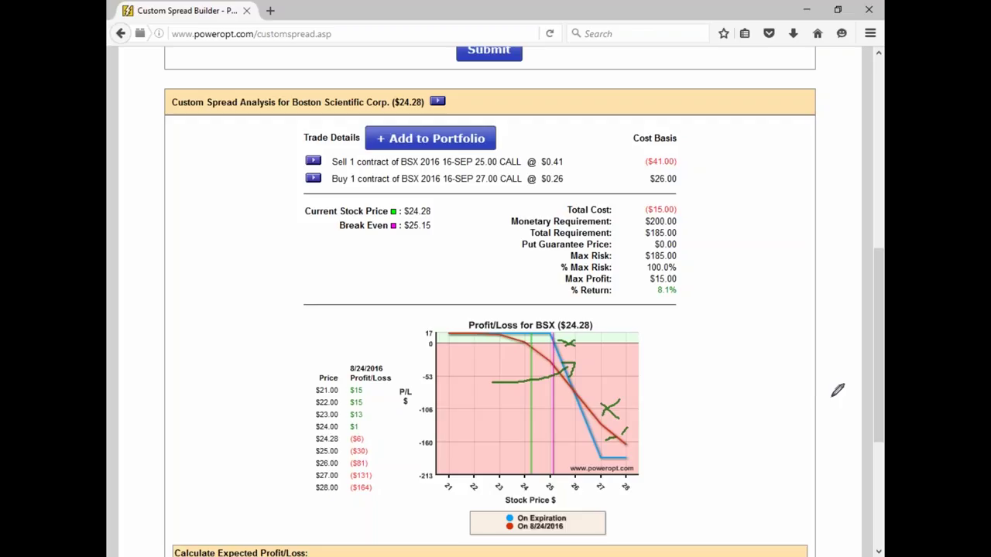
key("Escape")
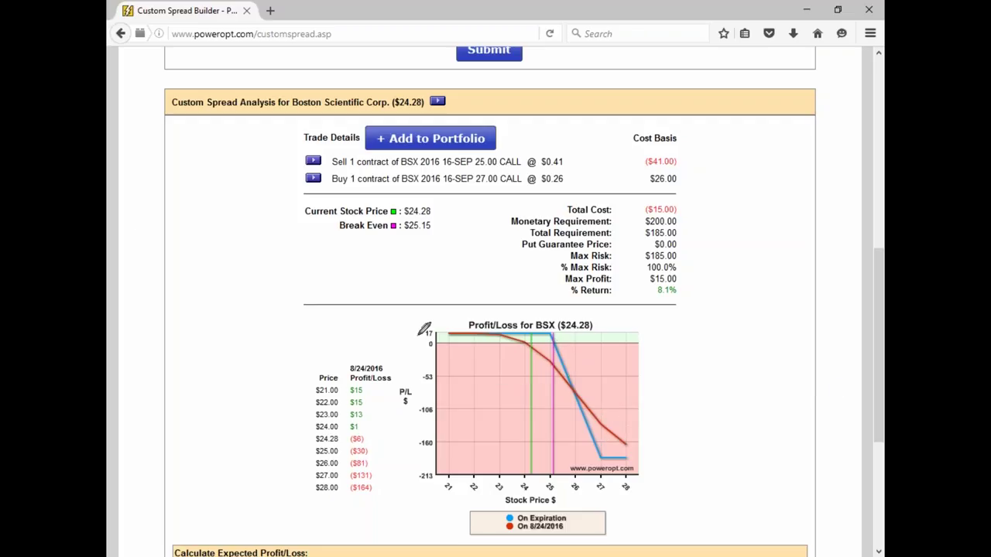
- Handwrite a first note and '2. Closes move up', marking the trade details and expiration line
mouse_move(189, 133)
left_mouse_down()
mouse_move(189, 157)
mouse_move(216, 147)
mouse_move(215, 157)
mouse_move(225, 133)
mouse_move(231, 159)
mouse_move(288, 160)
mouse_move(283, 178)
mouse_move(298, 158)
left_mouse_up()
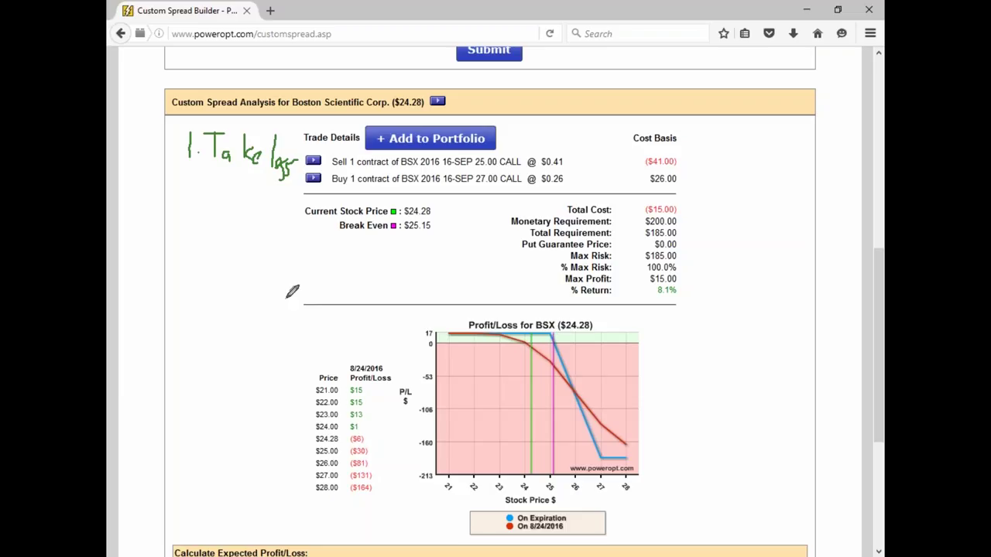
left_click_drag(176, 192, 193, 206)
left_click(198, 203)
left_click_drag(474, 148, 474, 184)
mouse_move(224, 184)
left_mouse_down()
mouse_move(225, 204)
mouse_move(240, 191)
mouse_move(276, 204)
left_mouse_up()
mouse_move(224, 227)
left_mouse_down()
mouse_move(275, 212)
mouse_move(277, 222)
left_mouse_up()
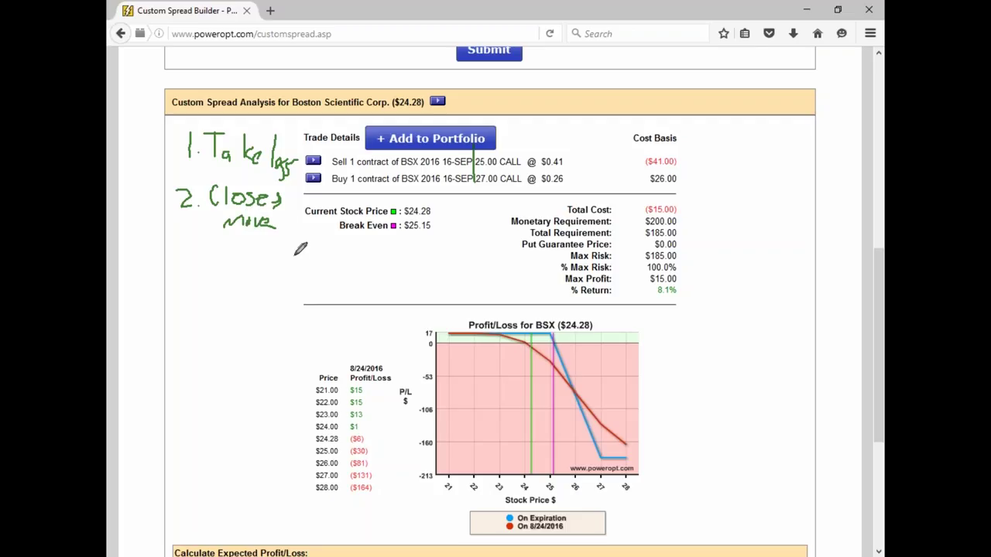
left_click_drag(283, 219, 310, 234)
left_click_drag(550, 336, 562, 338)
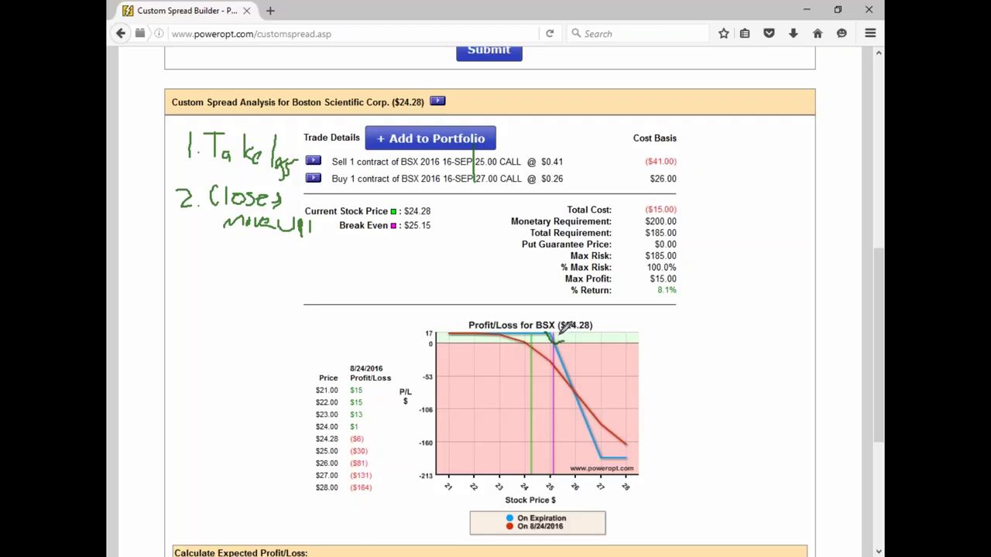
- Write '3. Liquidate / Roll higher', circle the $15.00 max profit, and start item '4.'
mouse_move(178, 256)
left_mouse_down()
mouse_move(199, 257)
mouse_move(179, 273)
left_mouse_up()
left_click(229, 275)
mouse_move(247, 247)
left_mouse_down()
mouse_move(288, 283)
mouse_move(300, 266)
mouse_move(339, 270)
left_mouse_up()
mouse_move(246, 280)
left_mouse_down()
mouse_move(247, 301)
mouse_move(254, 286)
mouse_move(268, 297)
mouse_move(288, 283)
mouse_move(298, 300)
mouse_move(325, 287)
mouse_move(333, 299)
mouse_move(342, 290)
mouse_move(397, 298)
mouse_move(387, 305)
left_mouse_up()
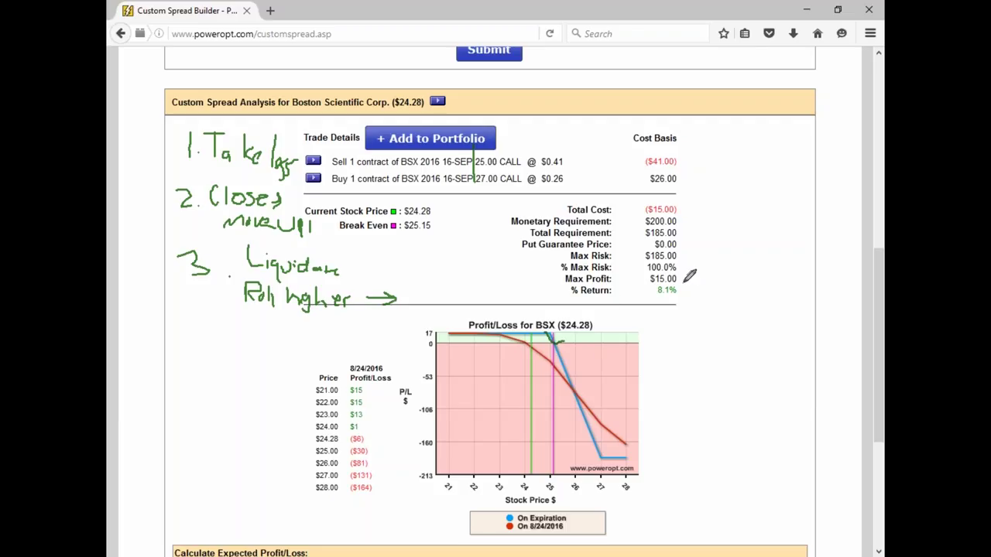
mouse_move(682, 273)
left_mouse_down()
mouse_move(655, 293)
mouse_move(672, 267)
left_mouse_up()
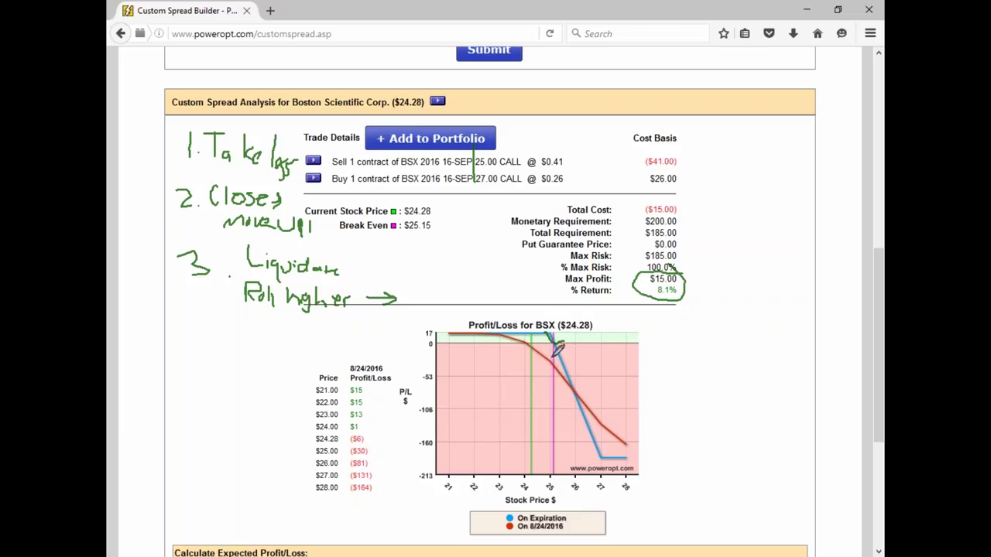
mouse_move(186, 311)
left_mouse_down()
mouse_move(206, 333)
mouse_move(199, 353)
left_mouse_up()
left_click(205, 346)
- Erase all pen drawings with the e shortcut and scroll back toward the builder
key("e")
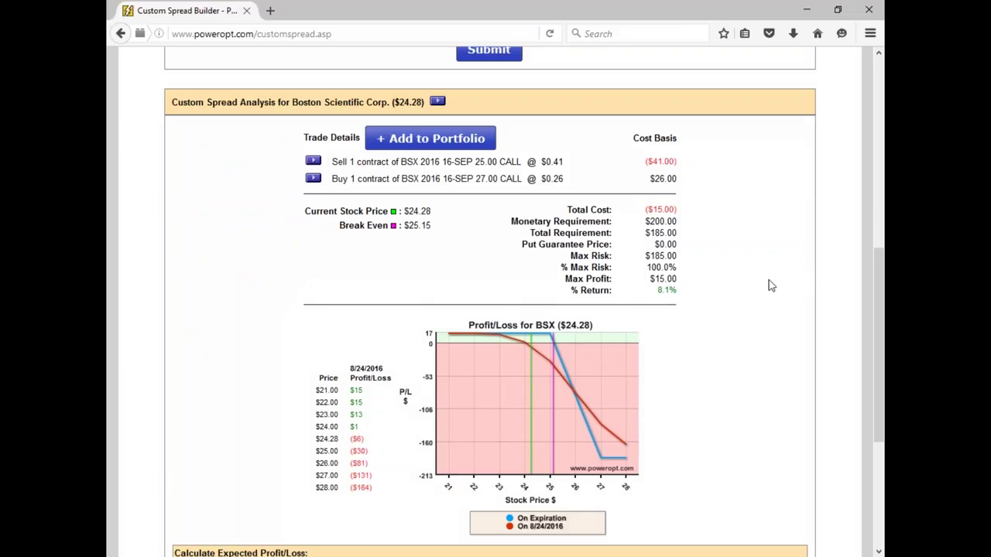
scroll(810, 279, "up", 5)
- Clear both legs and add the August 19 2016 BSX 24.00 and 26.00 calls
left_click(673, 310)
left_click(672, 286)
left_click(571, 225)
left_click(398, 277)
scroll(496, 310, "down", 4)
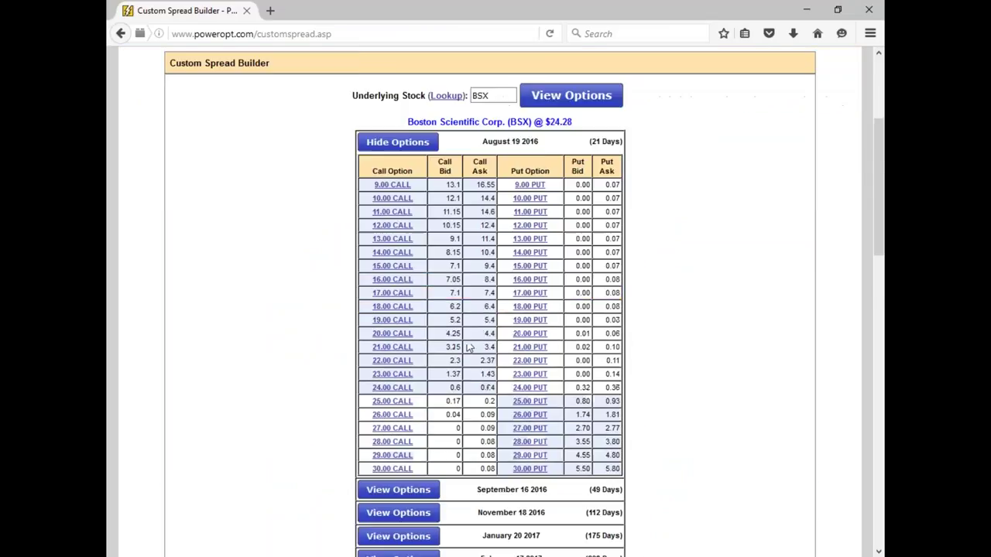
left_click(391, 209)
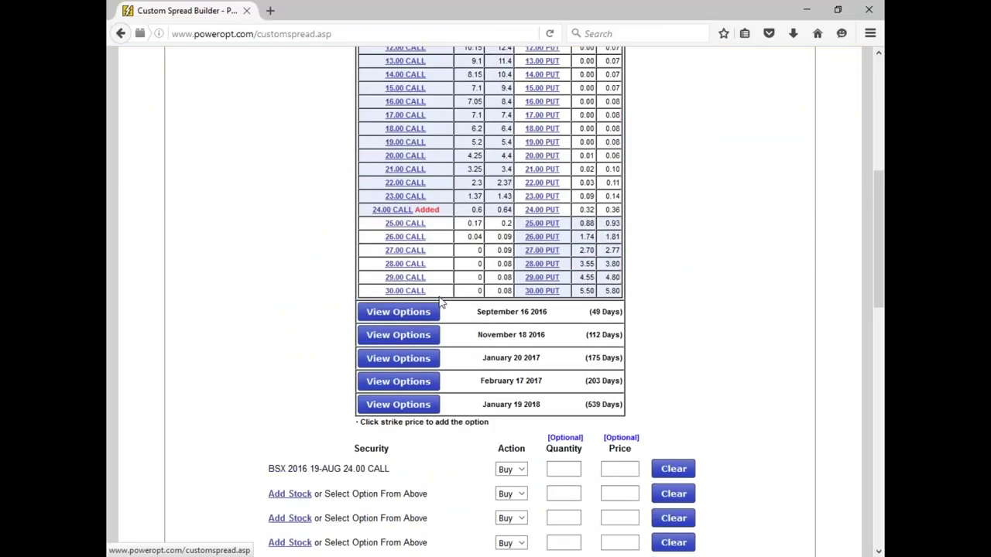
left_click(406, 238)
- Sell 1 24.00 call at .50, buy 1 26.00 call at .10, and submit the spread
scroll(562, 333, "down", 2)
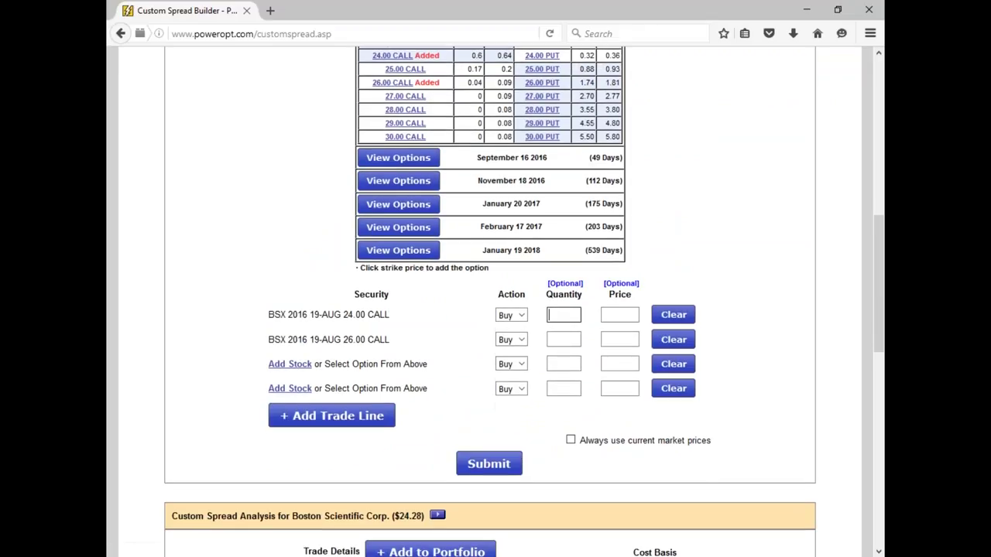
left_click(511, 315)
left_click(517, 340)
left_click(566, 315)
type("1")
key("Tab")
type(".50")
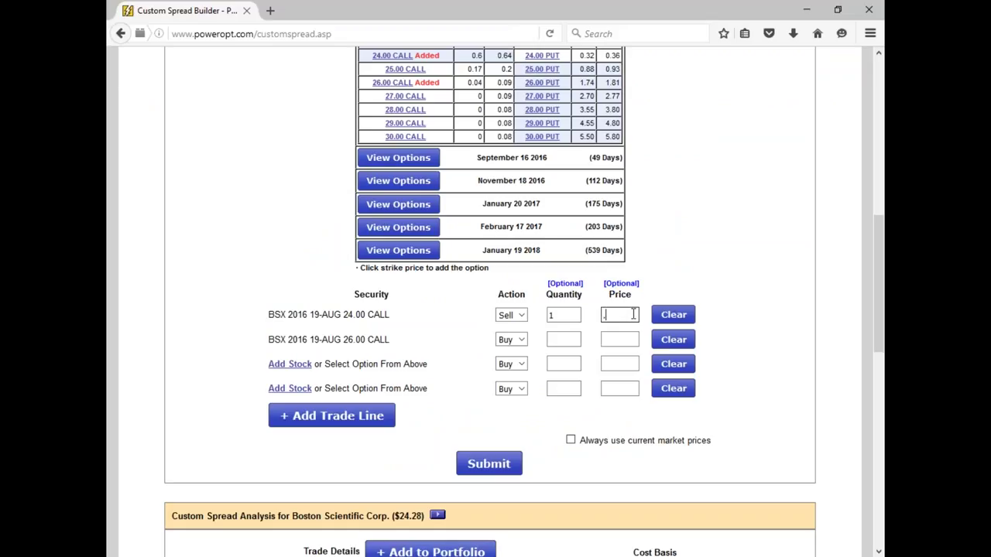
left_click(572, 340)
type("1")
left_click(619, 341)
type(".10")
left_click(489, 464)
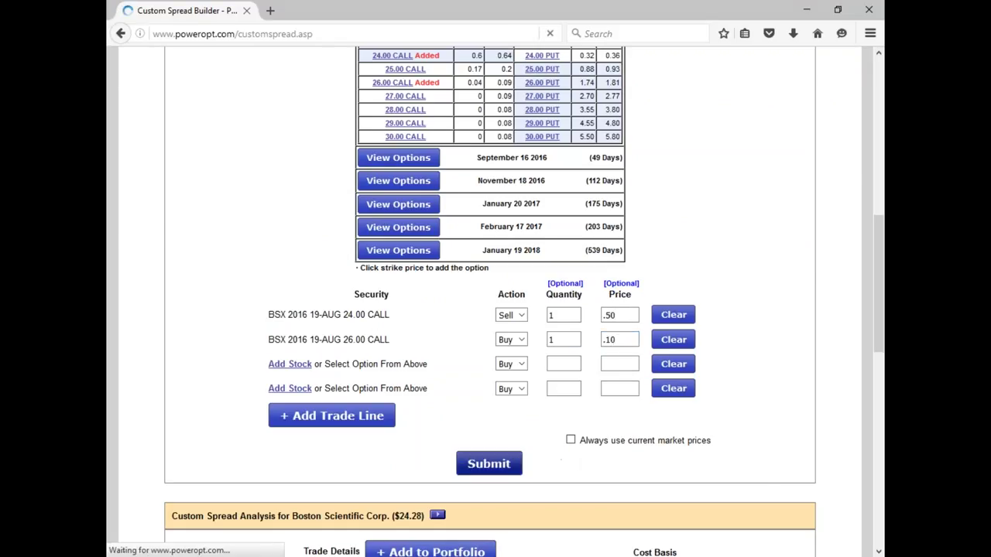
scroll(564, 446, "down", 3)
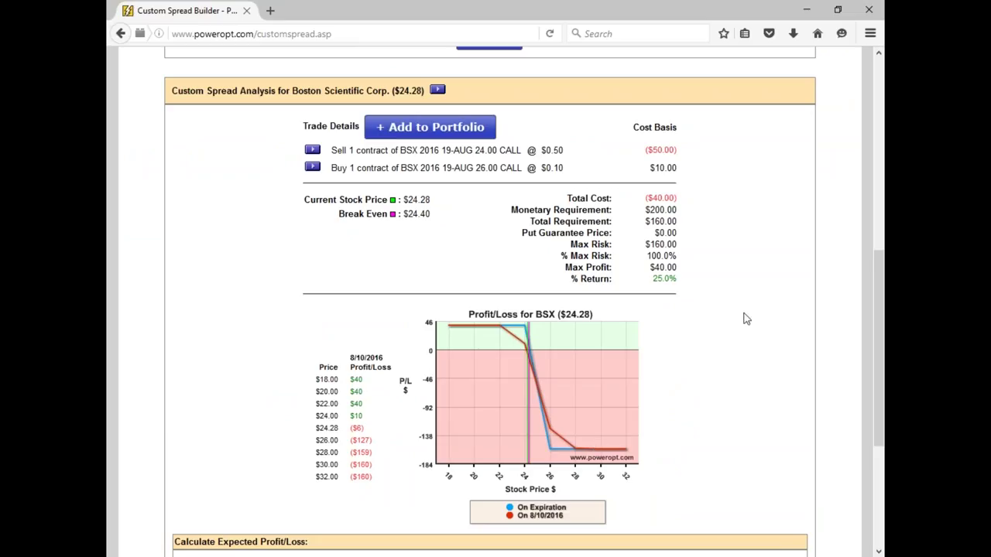
- Mark the $40.00 max profit figure and sketch an arrow and the P/L path on the chart
left_click_drag(648, 269, 683, 271)
mouse_move(486, 383)
left_mouse_down()
mouse_move(577, 345)
mouse_move(565, 359)
mouse_move(525, 331)
mouse_move(497, 388)
mouse_move(432, 423)
mouse_move(398, 428)
left_mouse_up()
mouse_move(507, 397)
left_mouse_down()
mouse_move(608, 369)
mouse_move(622, 387)
left_mouse_up()
mouse_move(553, 440)
left_mouse_down()
mouse_move(545, 452)
mouse_move(559, 448)
mouse_move(552, 440)
mouse_move(506, 462)
mouse_move(496, 448)
left_mouse_up()
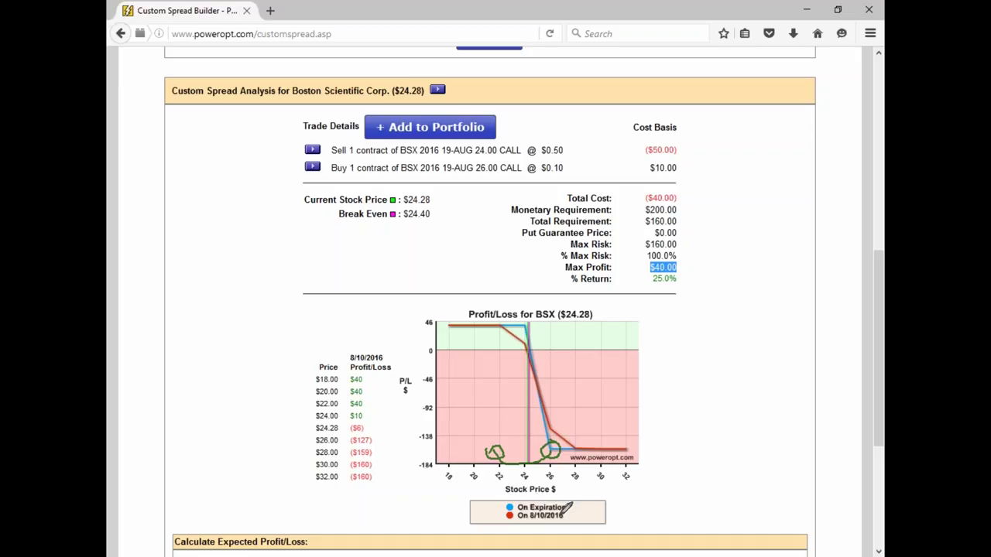
mouse_move(527, 333)
left_mouse_down()
mouse_move(523, 459)
mouse_move(504, 434)
left_mouse_up()
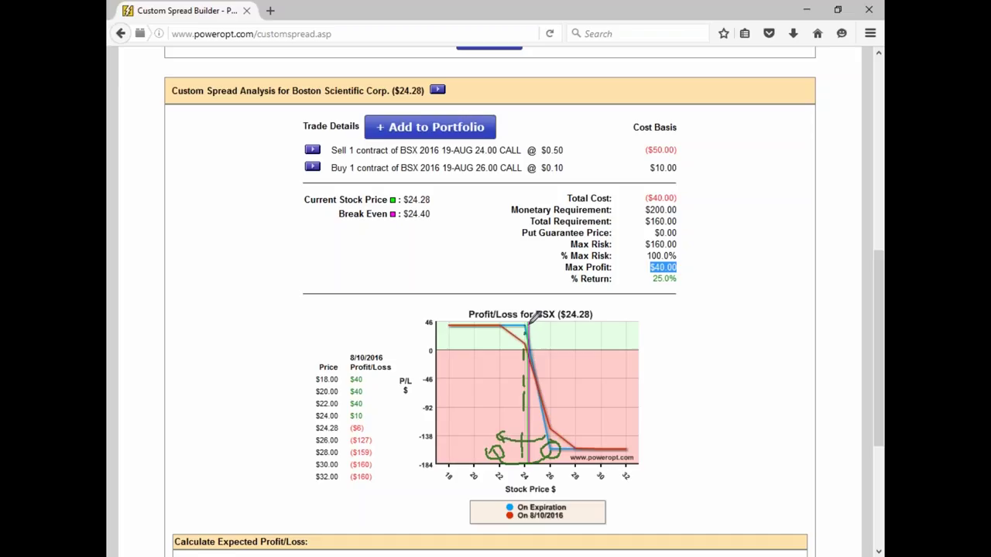
left_click_drag(531, 326, 554, 326)
key("e")
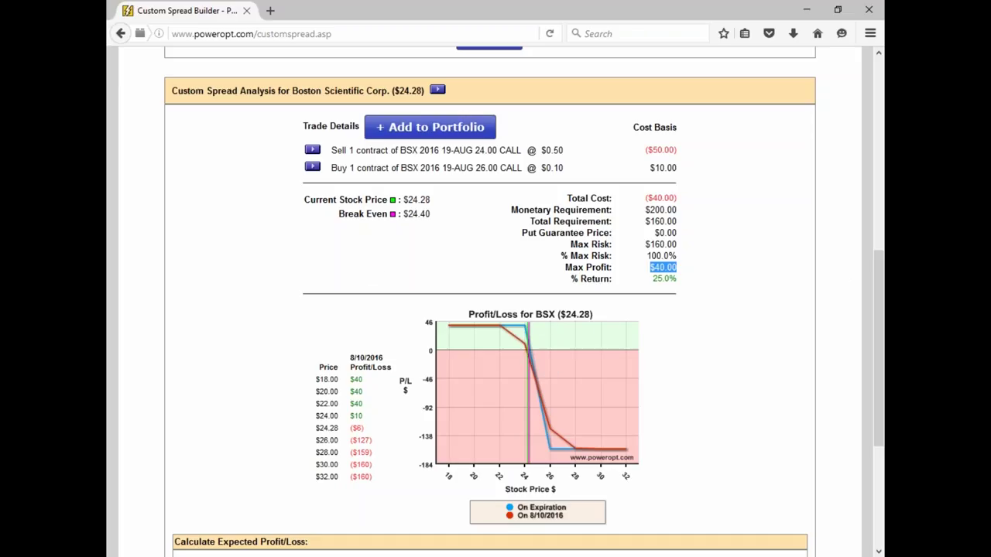
- Clear the max profit mark and open the August 19 2016 BSX option chain
left_click(692, 393)
scroll(691, 393, "up", 2)
scroll(691, 393, "up", 2)
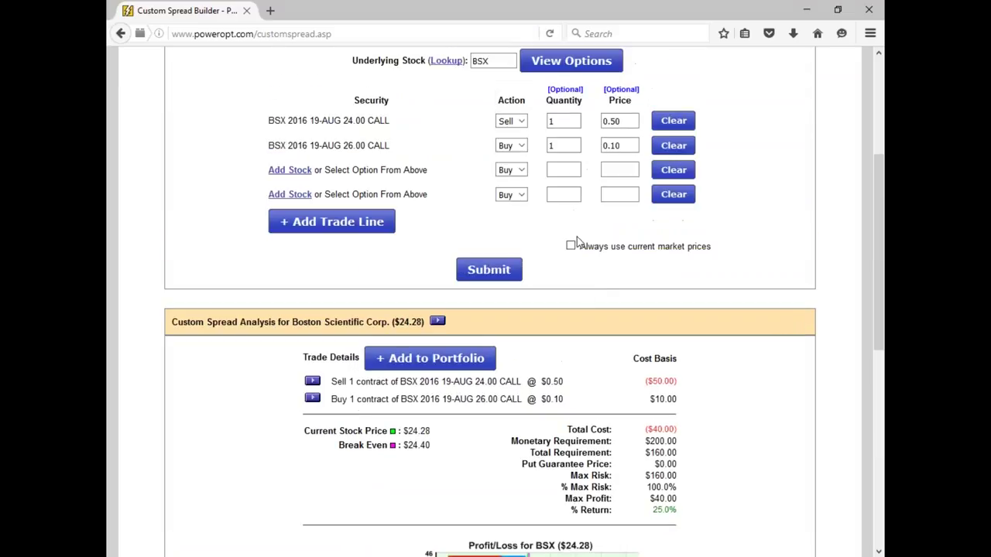
left_click(571, 61)
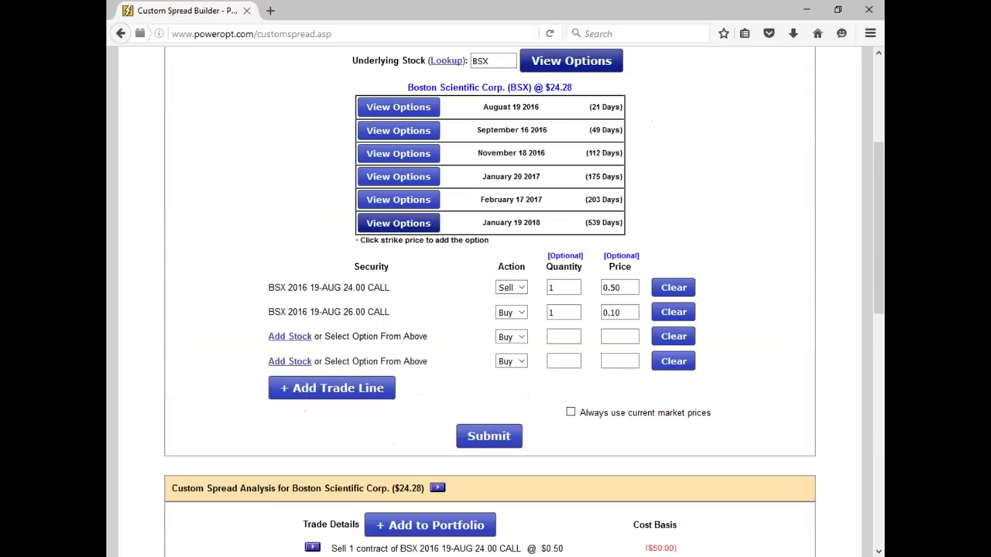
left_click(398, 109)
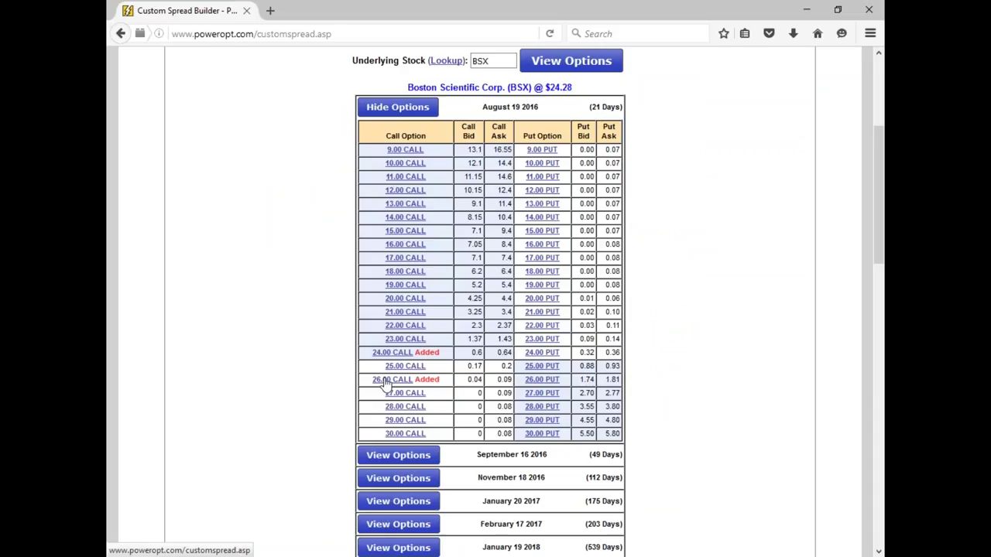
scroll(385, 385, "down", 5)
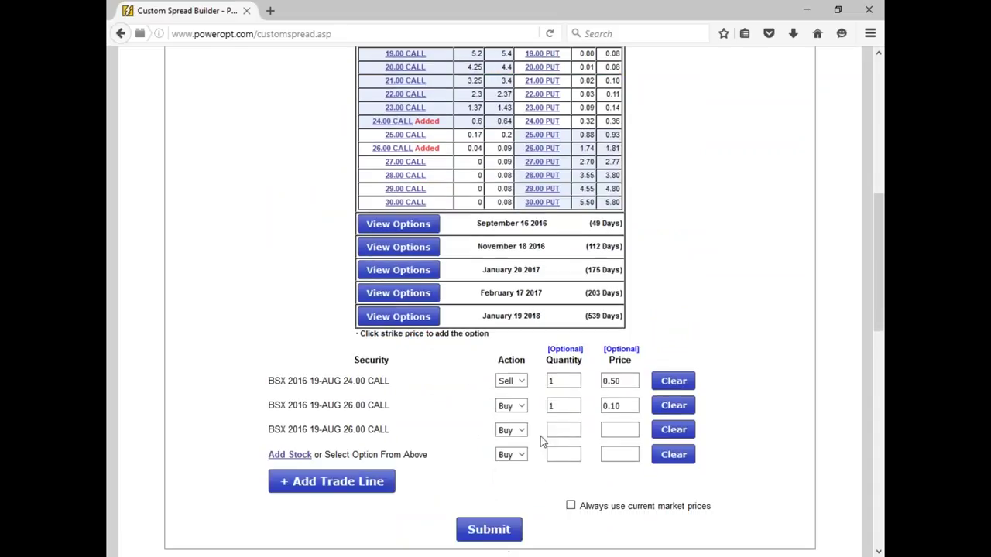
- Make the third leg a sale of the 26.00 call priced at 0.07
left_click(521, 431)
left_click(511, 455)
left_click(620, 432)
type("0.07")
- Add the 22.00 call as a fourth leg with quantity 1
scroll(456, 415, "up", 1)
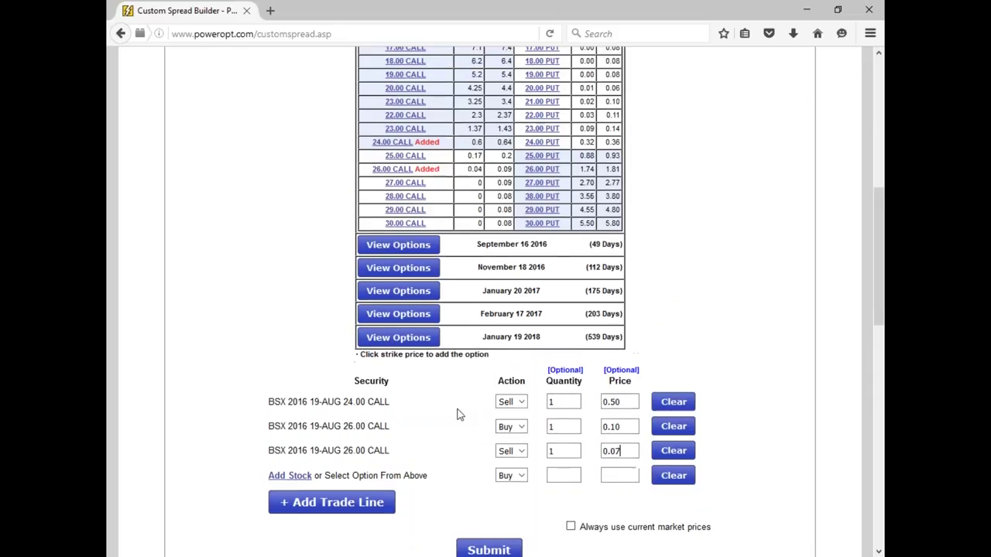
scroll(457, 415, "up", 1)
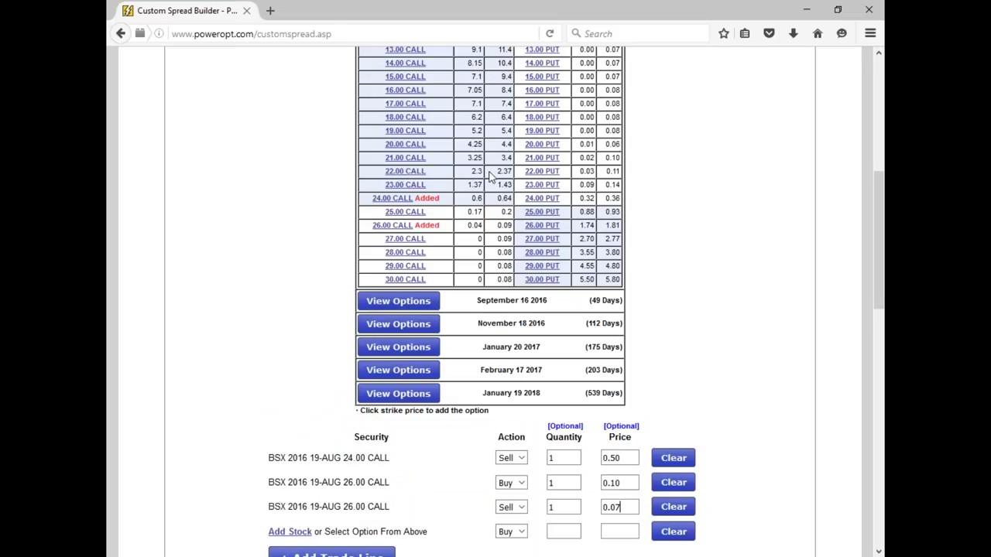
left_click(405, 171)
scroll(551, 395, "down", 3)
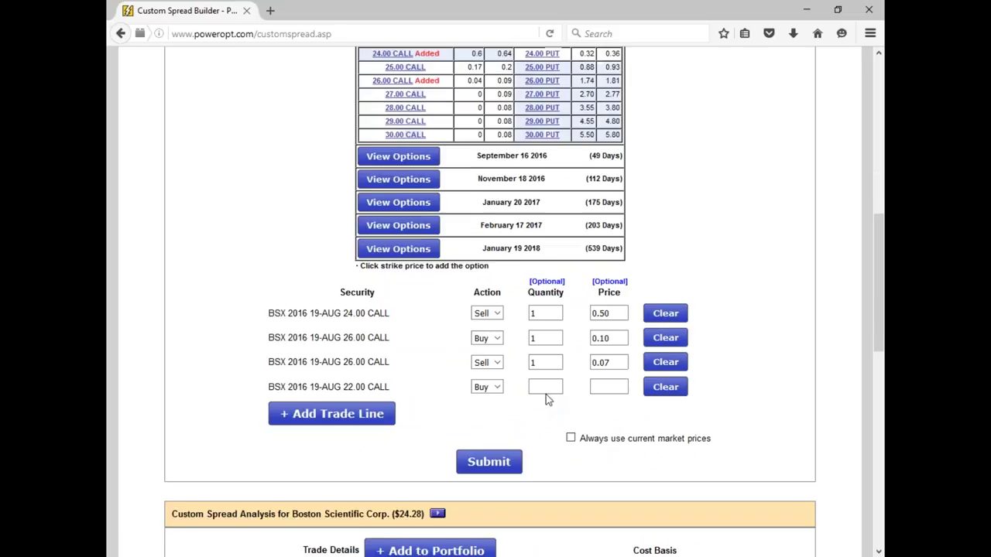
left_click(551, 377)
type("1")
left_click(602, 377)
- Price the 22.00 call at 2.34, analyse the four-leg spread, and check the leg prices
type("2.34")
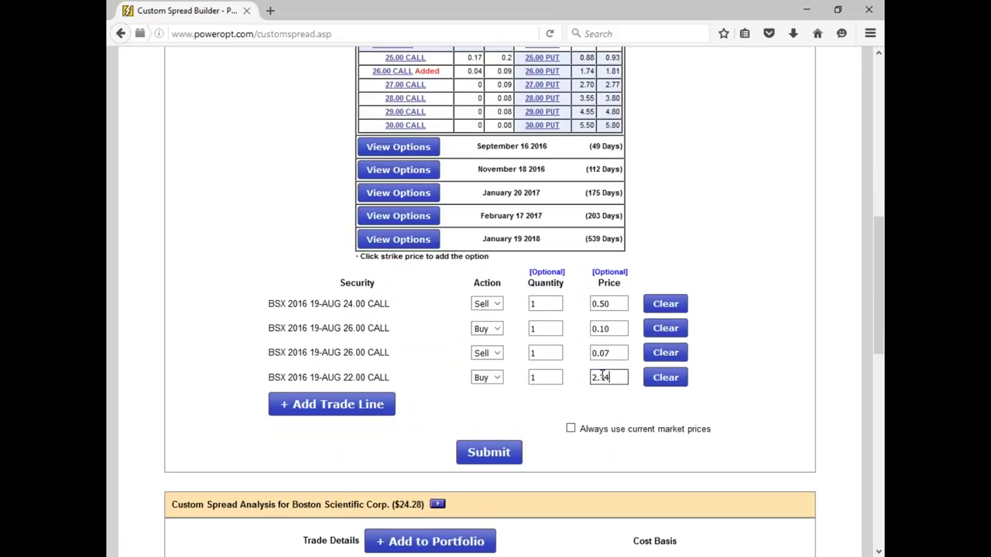
key("Return")
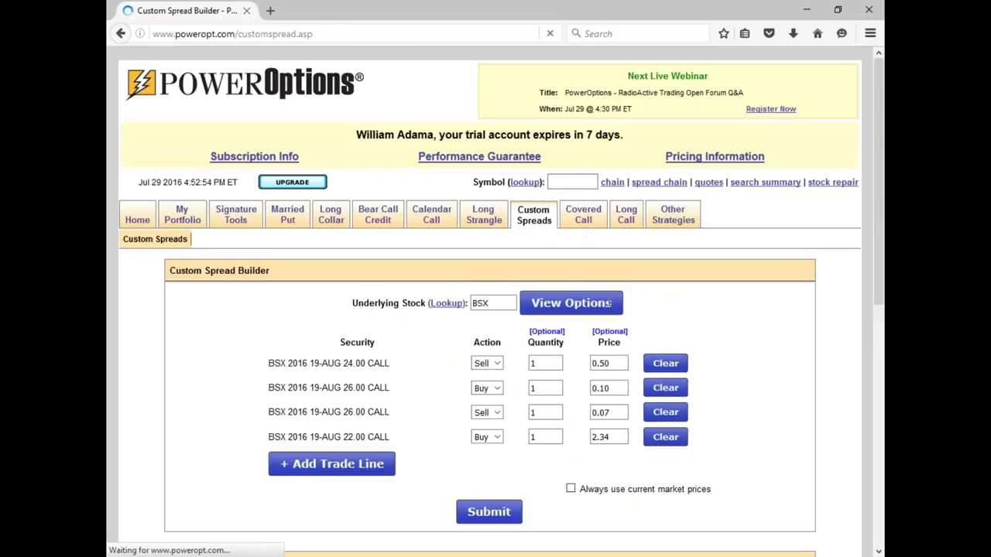
left_click(612, 234)
double_click(612, 234)
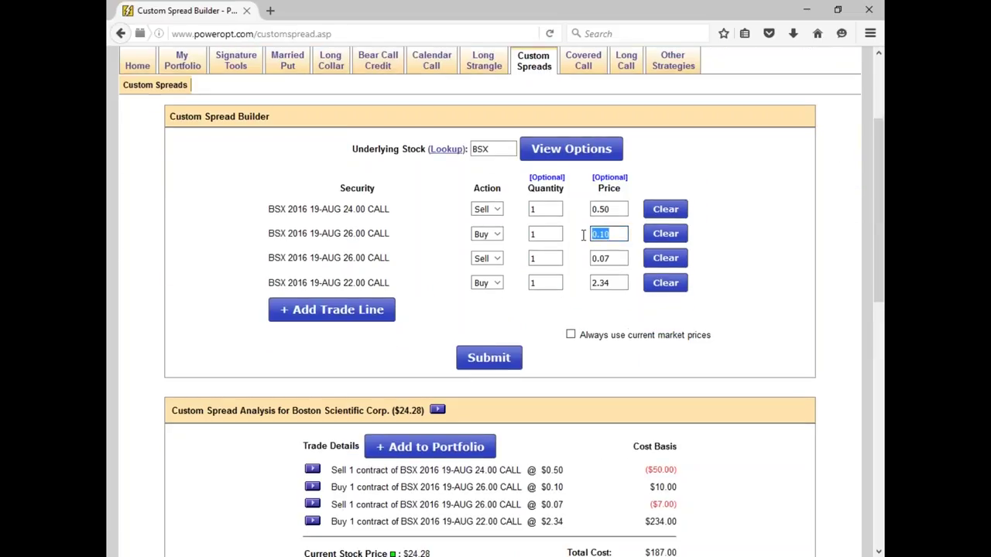
left_click(614, 259)
double_click(614, 259)
key("Tab")
- Mark the $187.00 max risk and total cost figures in the analysis
scroll(651, 358, "down", 3)
scroll(651, 357, "down", 1)
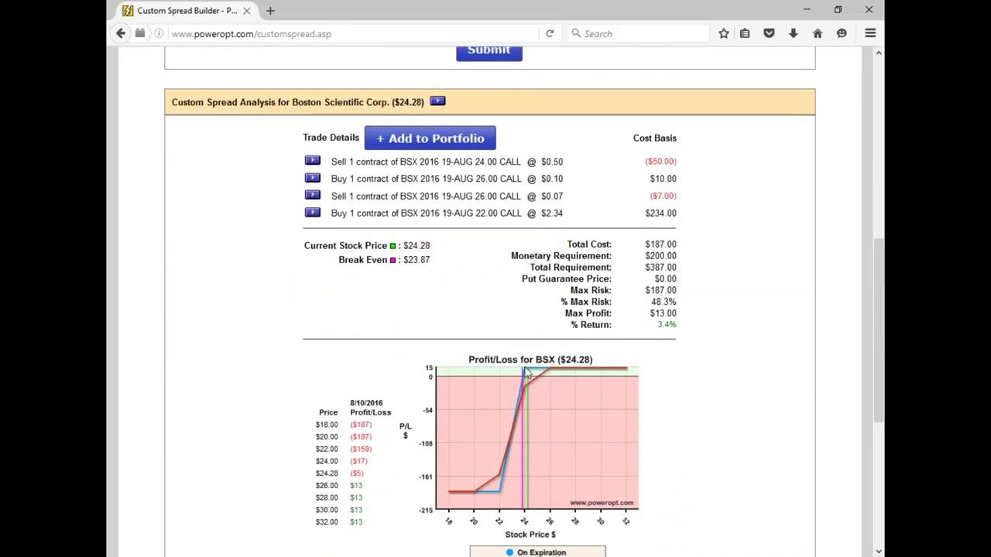
mouse_move(526, 375)
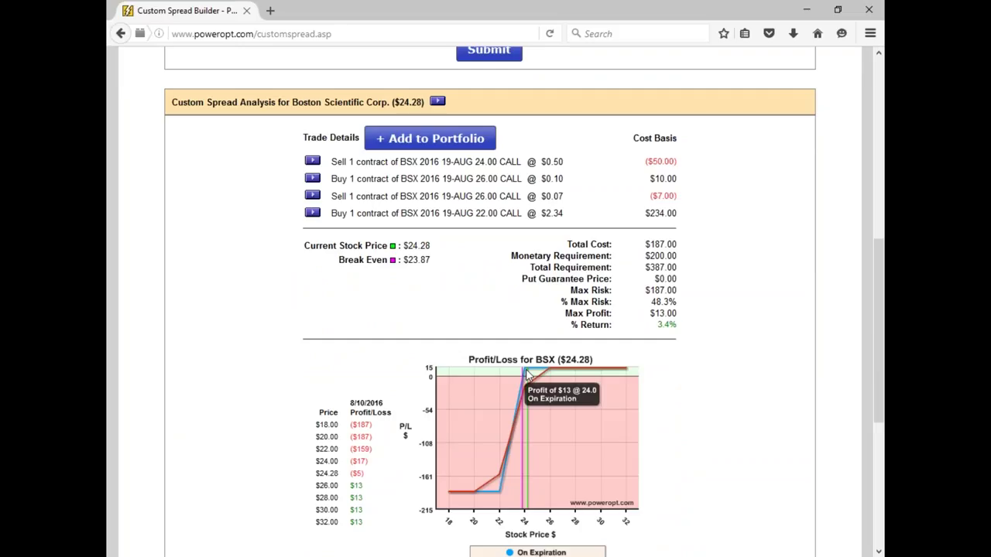
mouse_move(500, 500)
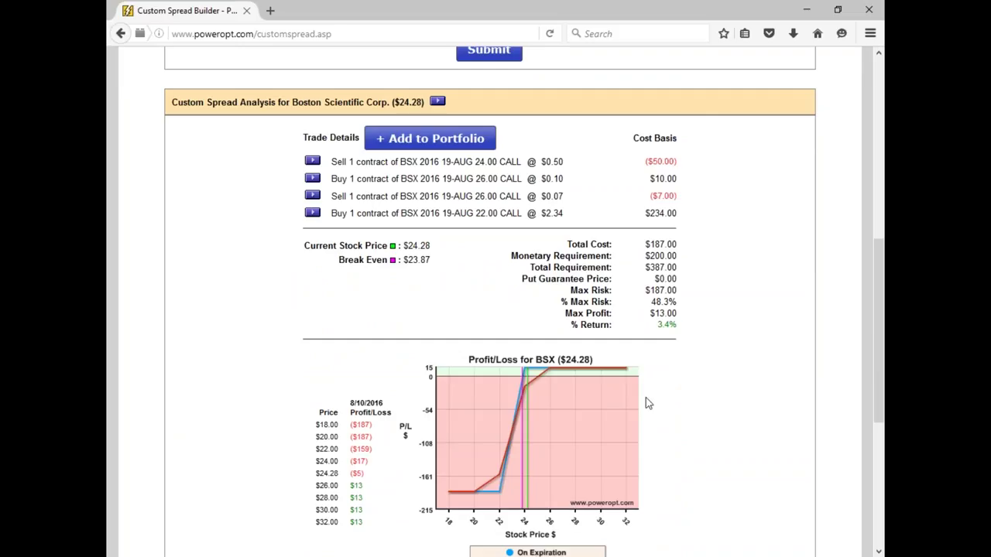
left_click_drag(650, 293, 681, 297)
left_click(652, 214)
left_click_drag(649, 245, 678, 244)
- Annotate the chart with an arrow, the circled $13.00 max profit, and a -.18 note
key("alt+Tab")
key("alt+Tab")
mouse_move(513, 438)
left_mouse_down()
mouse_move(573, 419)
mouse_move(581, 438)
left_mouse_up()
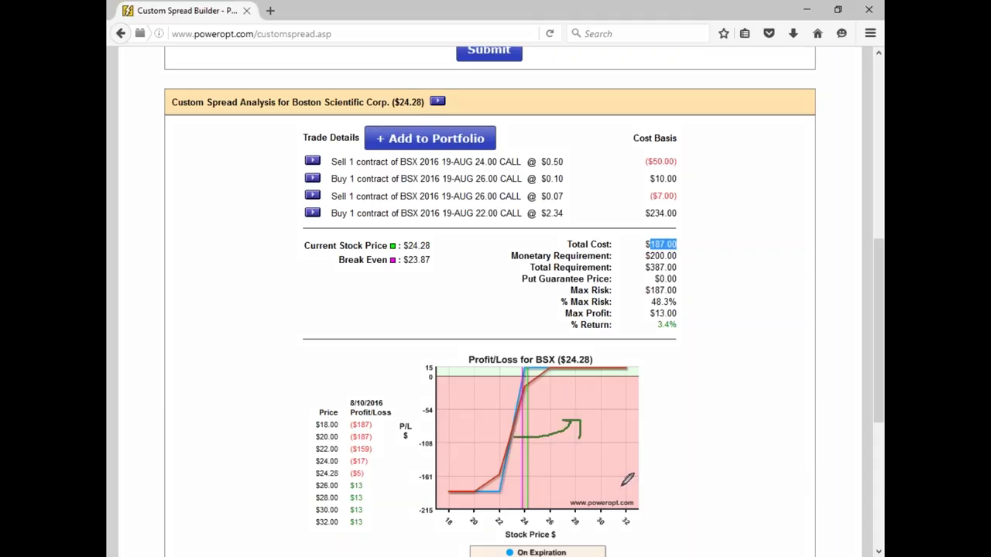
mouse_move(687, 306)
left_mouse_down()
mouse_move(656, 305)
mouse_move(667, 331)
mouse_move(686, 308)
left_mouse_up()
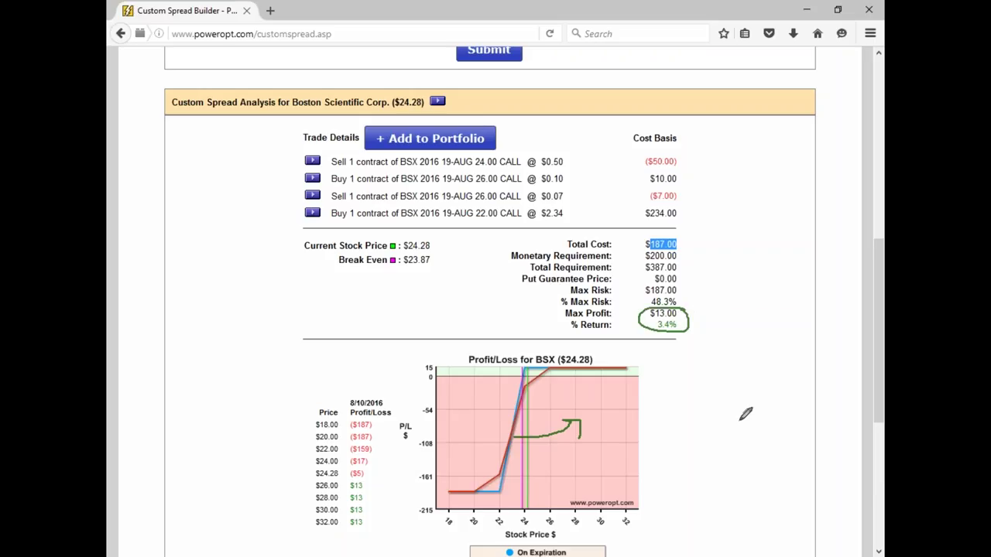
mouse_move(717, 312)
left_mouse_down()
mouse_move(743, 318)
mouse_move(753, 293)
left_mouse_up()
left_click(732, 316)
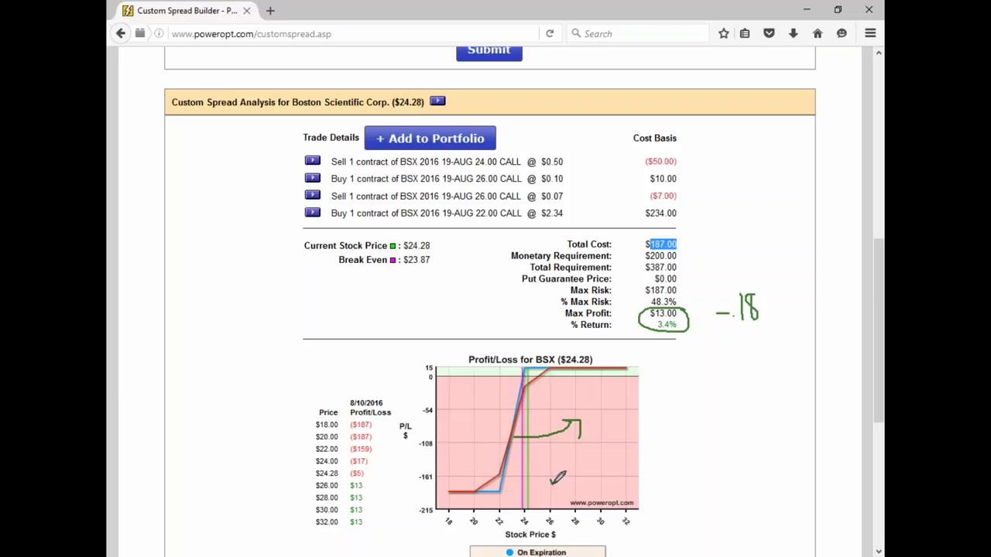
mouse_move(552, 480)
left_mouse_down()
mouse_move(507, 505)
mouse_move(501, 484)
left_mouse_up()
left_click_drag(546, 367, 593, 358)
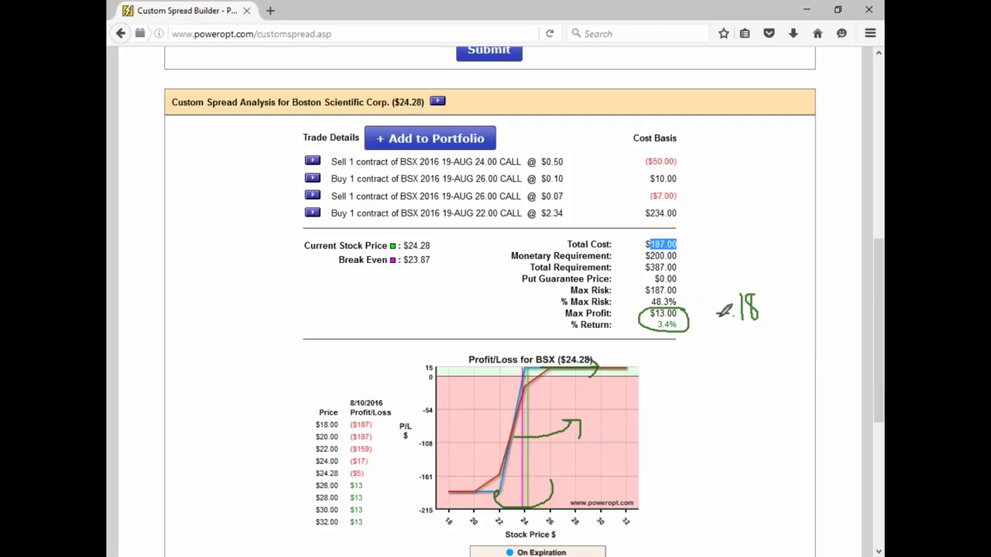
- Circle the -.18 note, tick the 48.3% figure, then erase all annotations
mouse_move(750, 276)
left_mouse_down()
mouse_move(716, 284)
mouse_move(752, 332)
mouse_move(748, 277)
left_mouse_up()
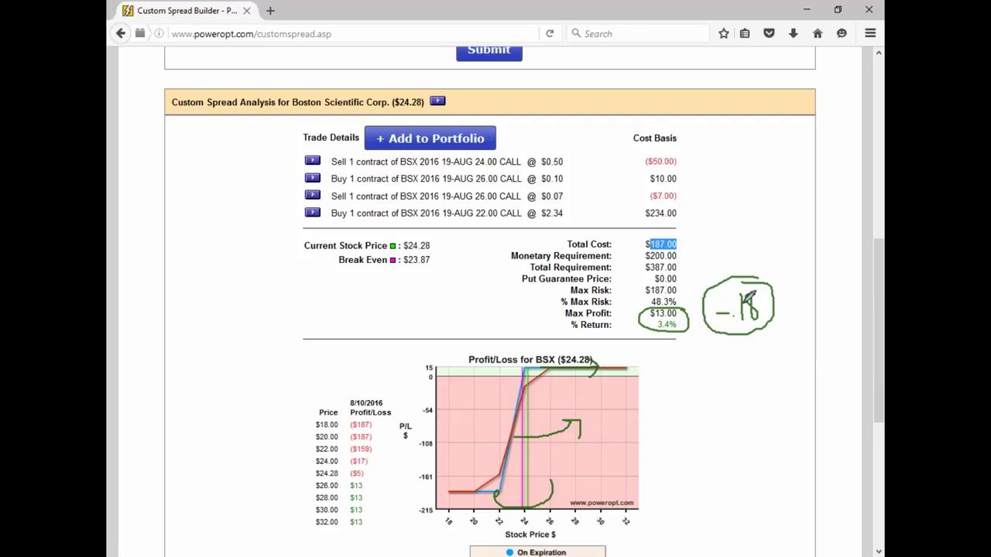
left_click_drag(679, 298, 689, 292)
mouse_move(529, 459)
left_mouse_down()
mouse_move(600, 426)
mouse_move(586, 445)
left_mouse_up()
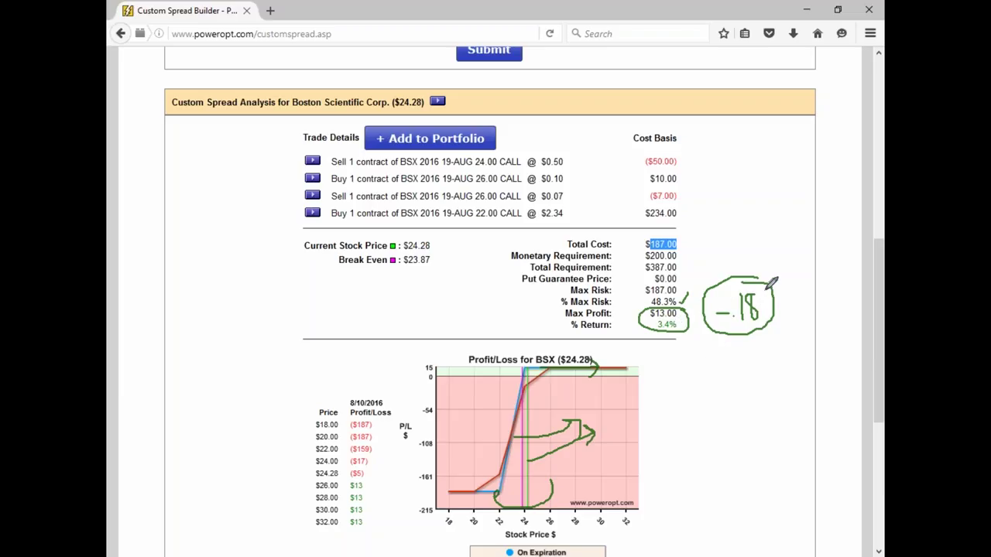
left_click_drag(772, 280, 766, 291)
left_click(664, 429)
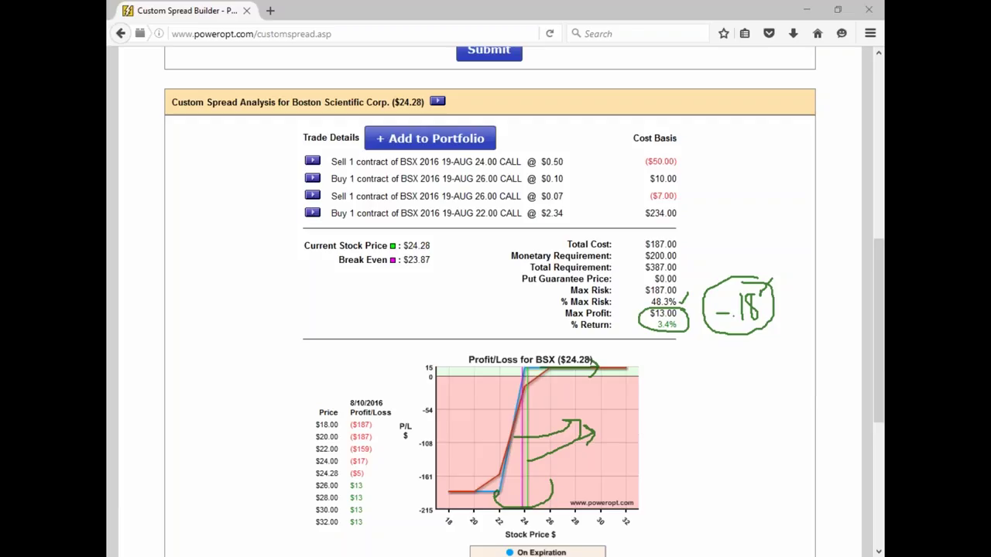
key("Escape")
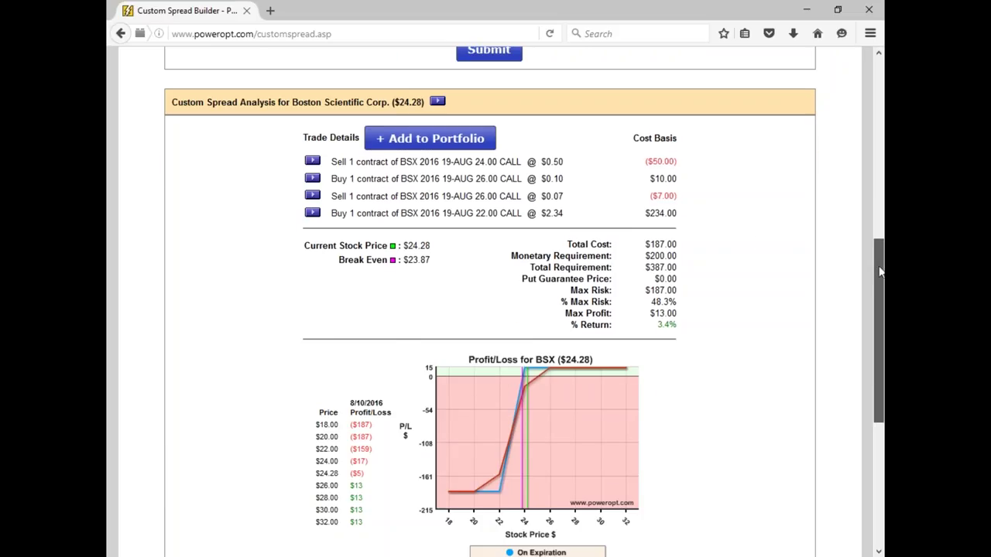
- Clear the third and fourth legs and resubmit the two-leg spread
left_click_drag(881, 265, 883, 180)
scroll(638, 308, "up", 4)
left_click(673, 347)
left_click(674, 322)
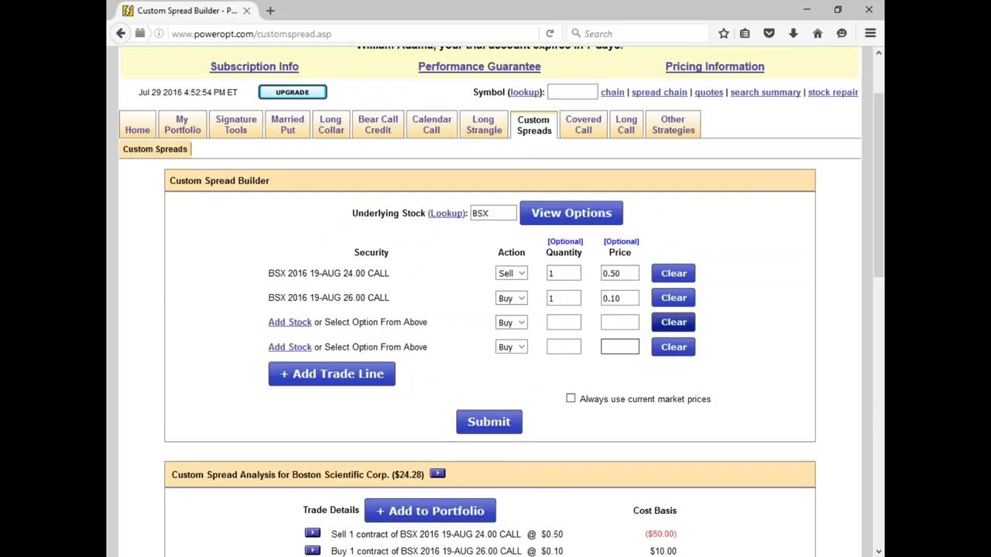
left_click(502, 426)
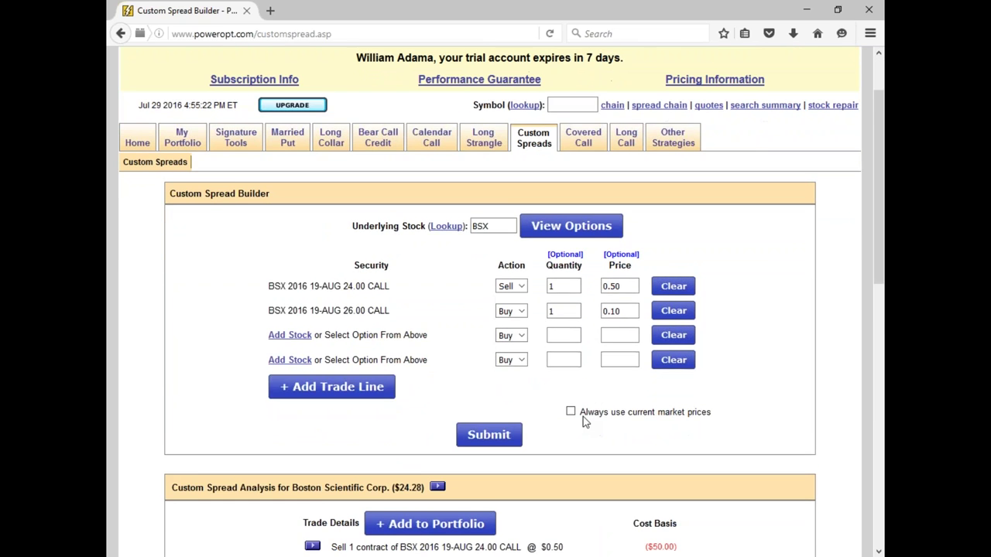
- Open the August 19 2016 chain and buy 1 24.00 call at 0.65 as the third leg
scroll(583, 417, "down", 2)
left_click(564, 155)
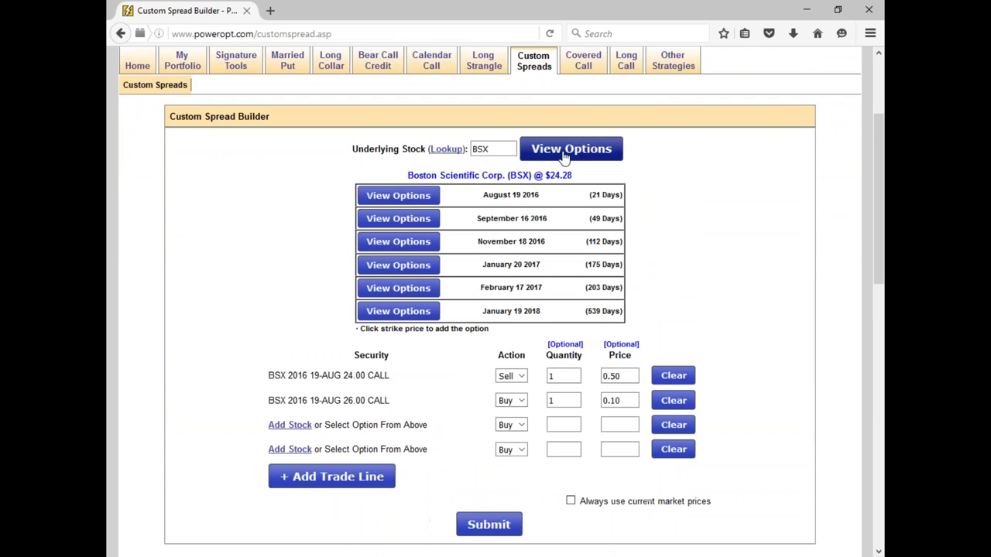
left_click(404, 196)
scroll(404, 196, "down", 3)
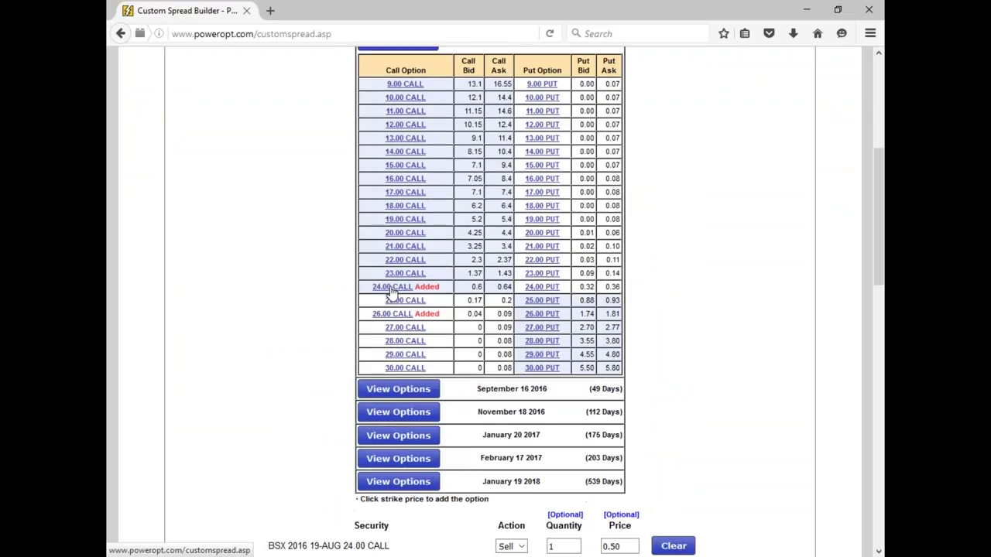
scroll(488, 294, "down", 5)
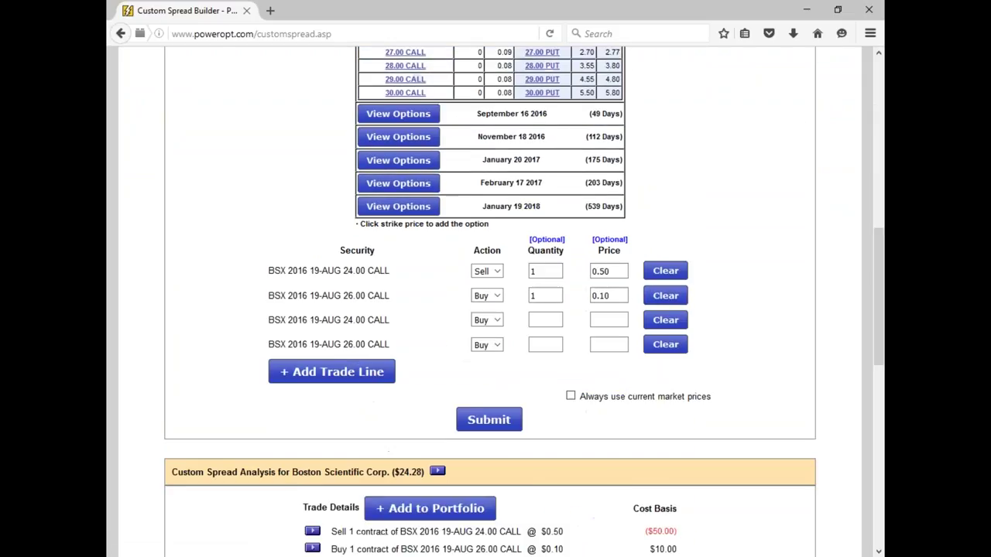
left_click(545, 287)
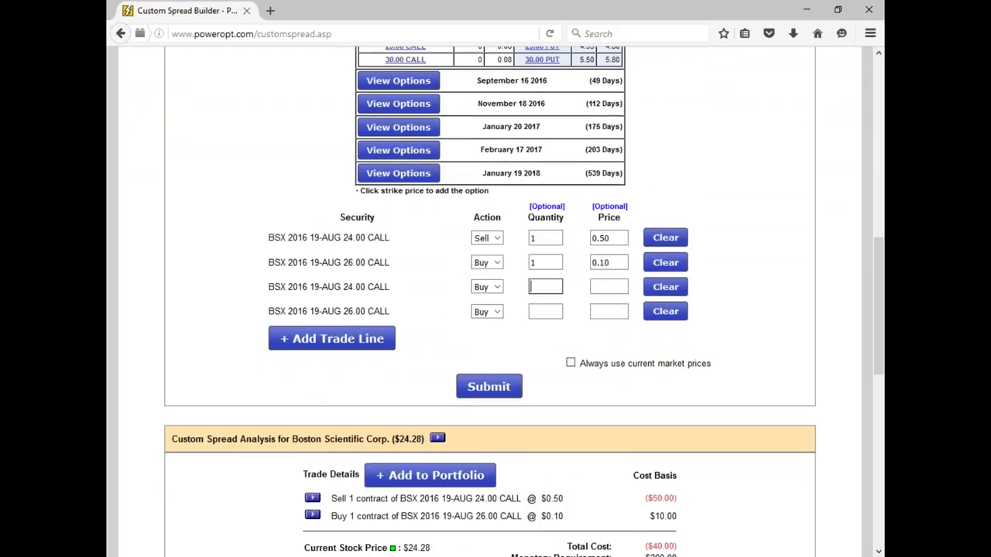
type("1")
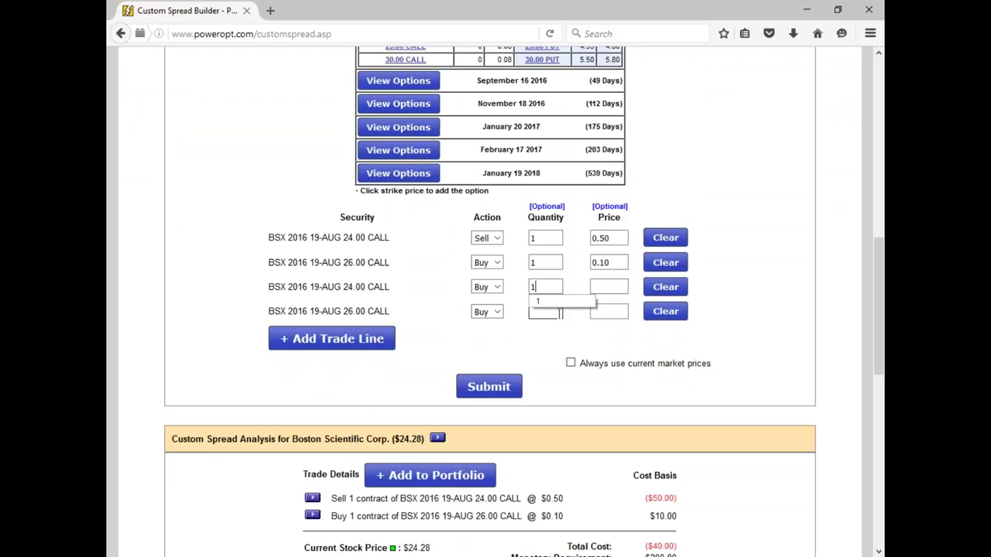
type(".65")
double_click(555, 286)
type("1")
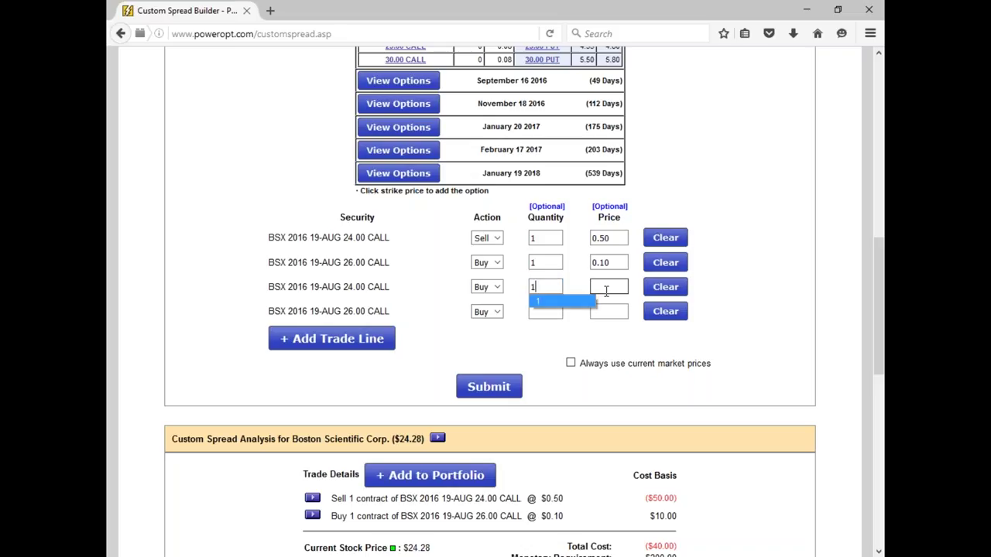
left_click(606, 289)
type("0.65")
- Sell 1 26.00 call at 0.07 as the fourth leg and analyse the spread
left_click(489, 311)
left_click(496, 336)
left_click(549, 312)
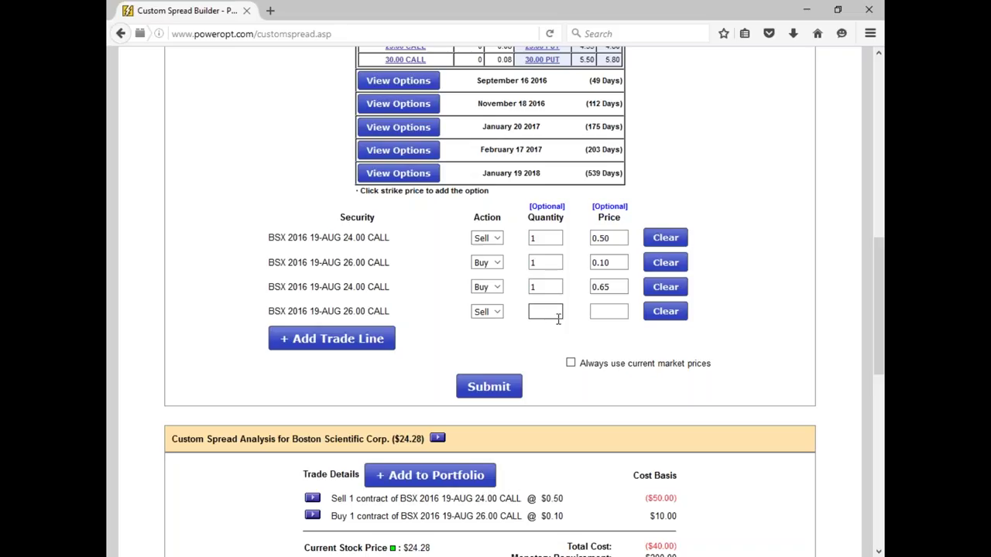
type("1")
left_click(611, 312)
type("0.")
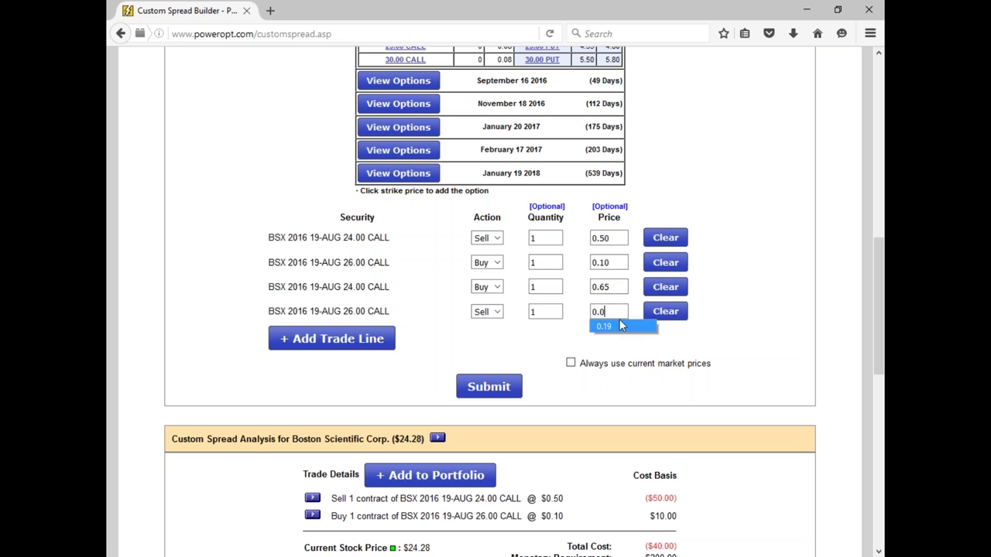
type("07")
left_click(489, 387)
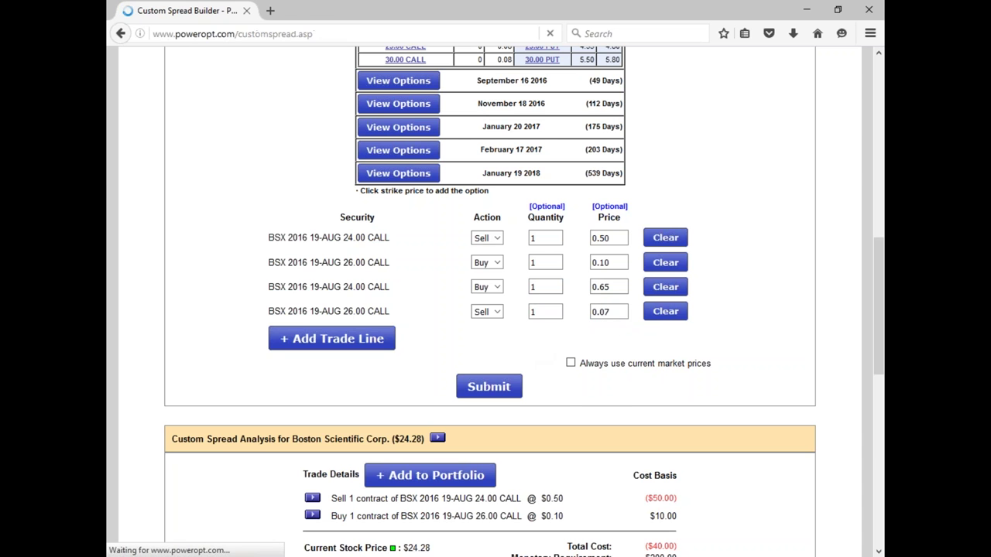
scroll(603, 385, "down", 4)
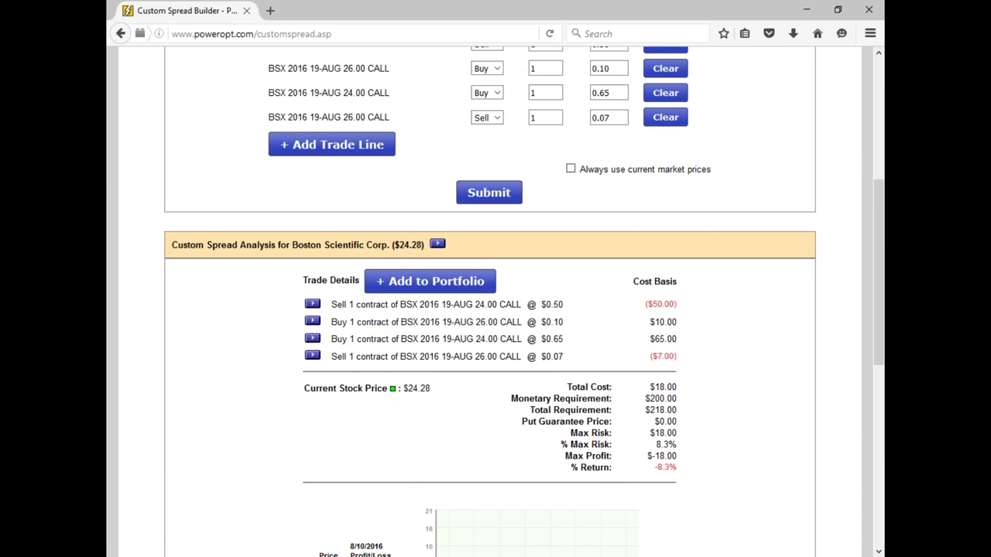
left_click_drag(647, 456, 679, 456)
- Add two empty trade lines and open the August 19 2016 BSX option chain
scroll(657, 454, "up", 2)
scroll(657, 455, "up", 1)
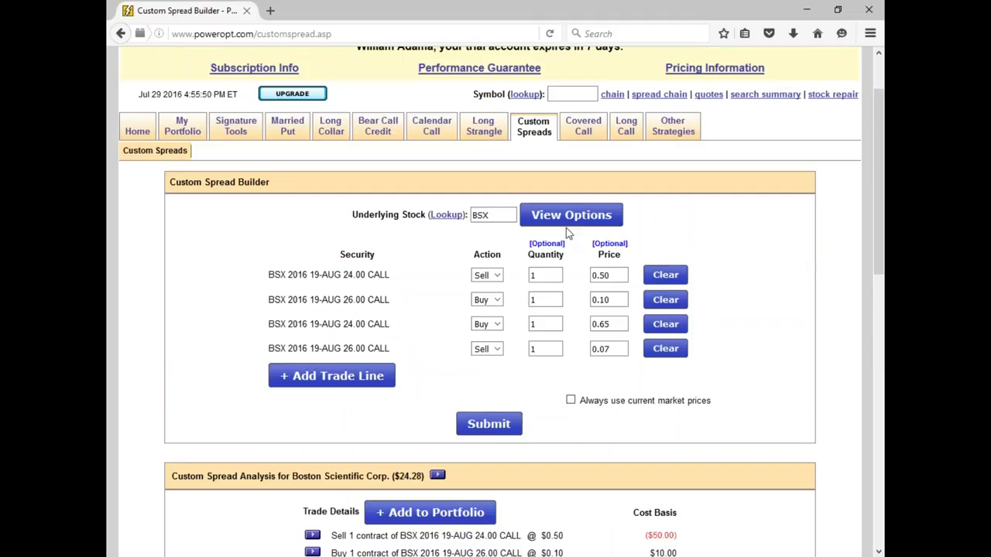
left_click(378, 377)
left_click(378, 412)
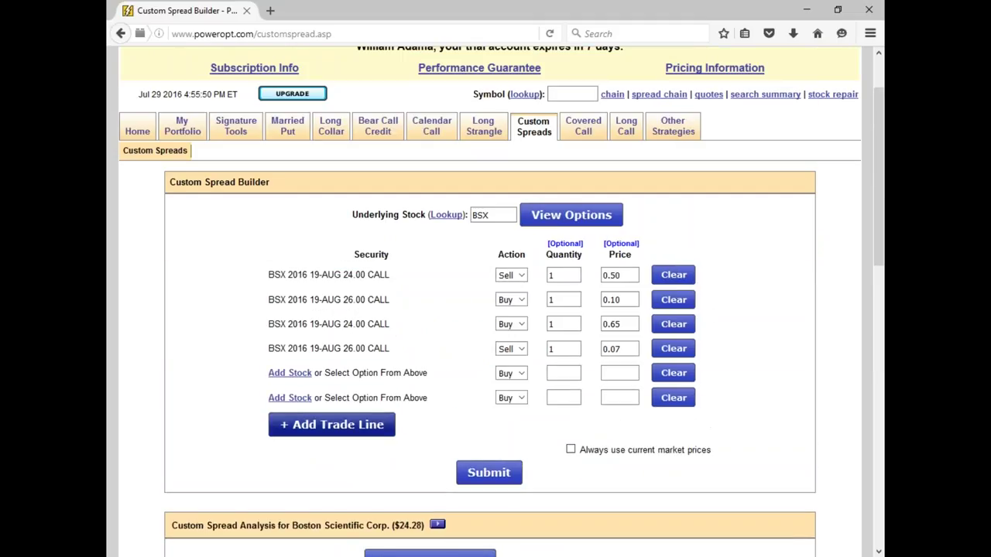
left_click(534, 225)
left_click(431, 264)
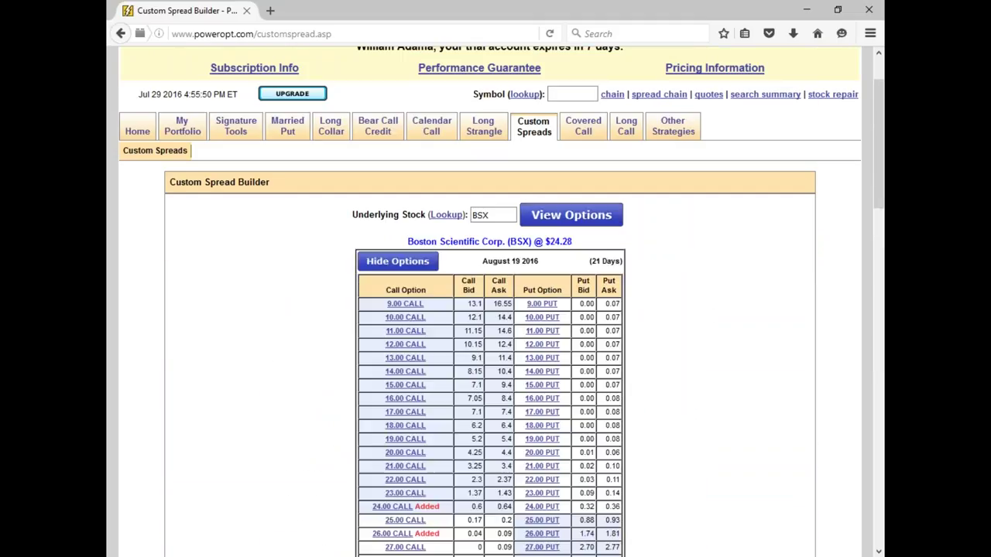
- Add the 24.00 put as a sale of 1 at 0.34
scroll(480, 333, "down", 3)
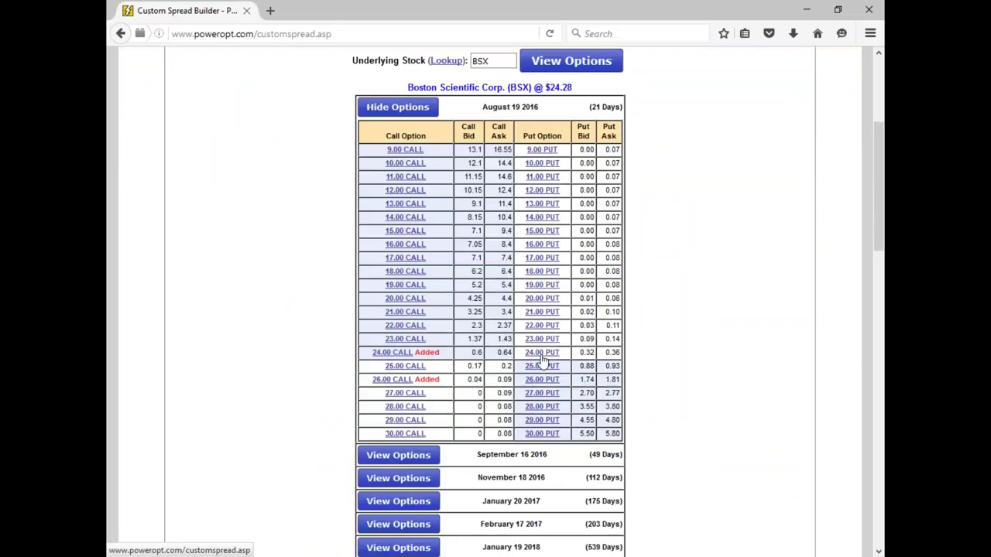
left_click(542, 353)
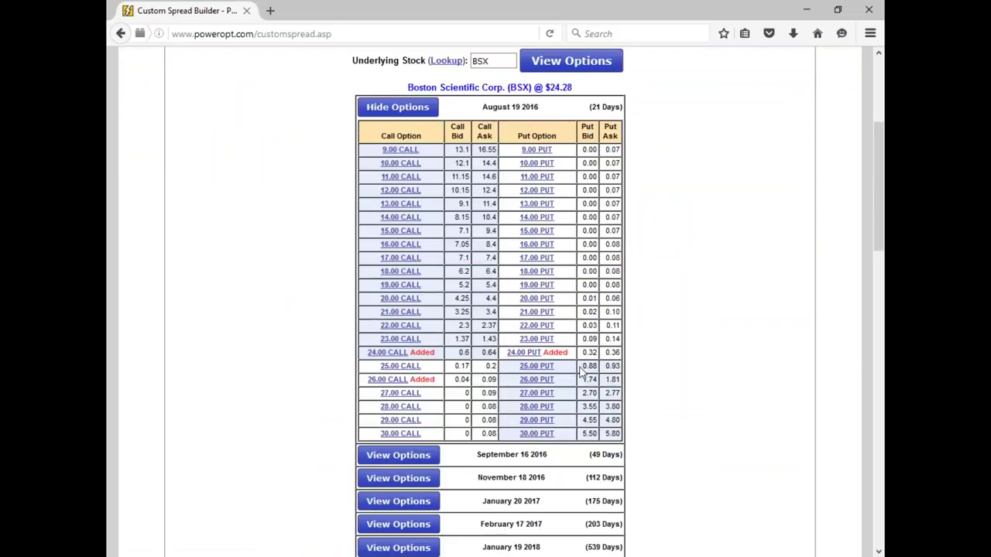
scroll(601, 367, "down", 5)
left_click(521, 325)
left_click(515, 350)
left_click(568, 325)
type("1")
type("0.34")
- Buy 1 22.00 put at 0.07 and analyse the full six-leg spread
scroll(550, 326, "up", 3)
scroll(550, 326, "up", 1)
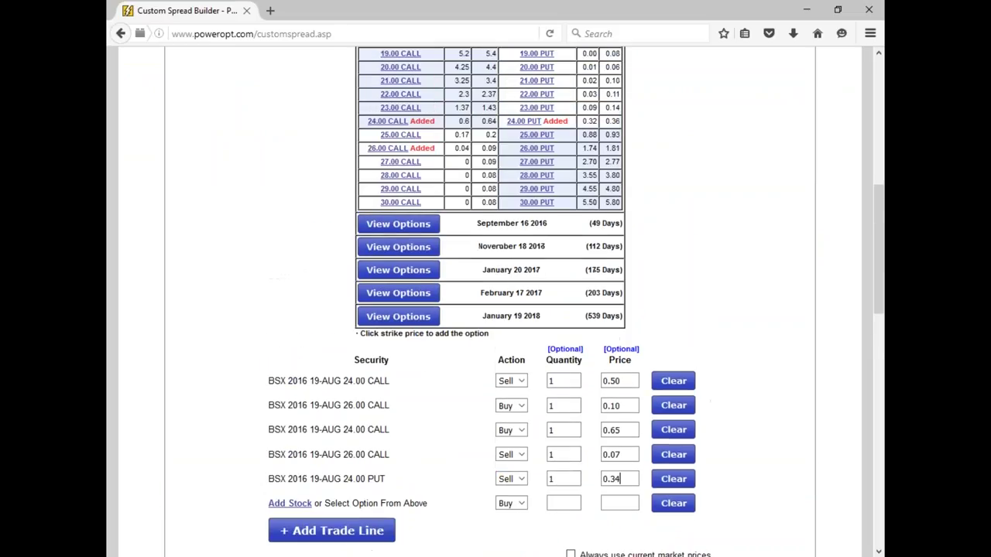
left_click(538, 93)
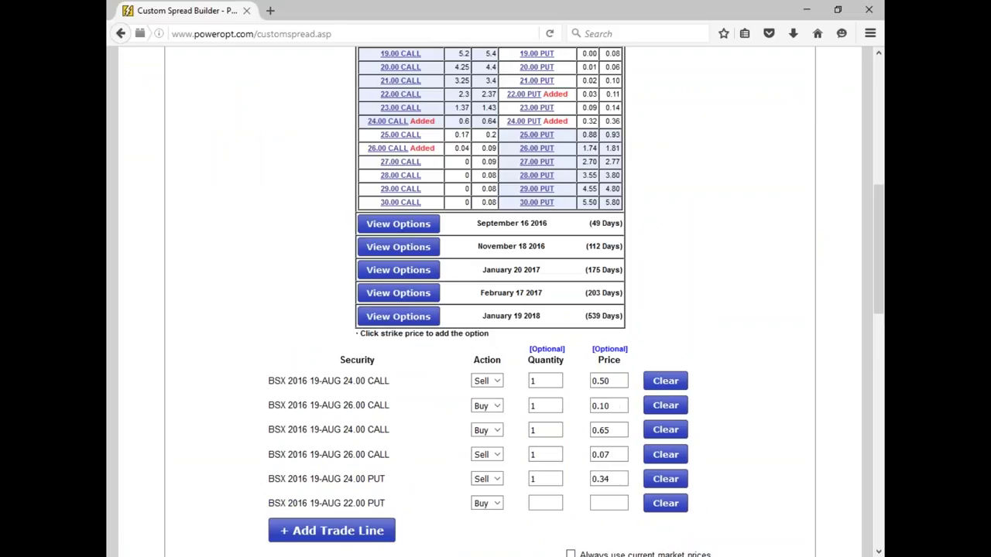
scroll(545, 435, "down", 2)
left_click(544, 426)
type("1")
left_click(618, 432)
type("0.07")
key("Return")
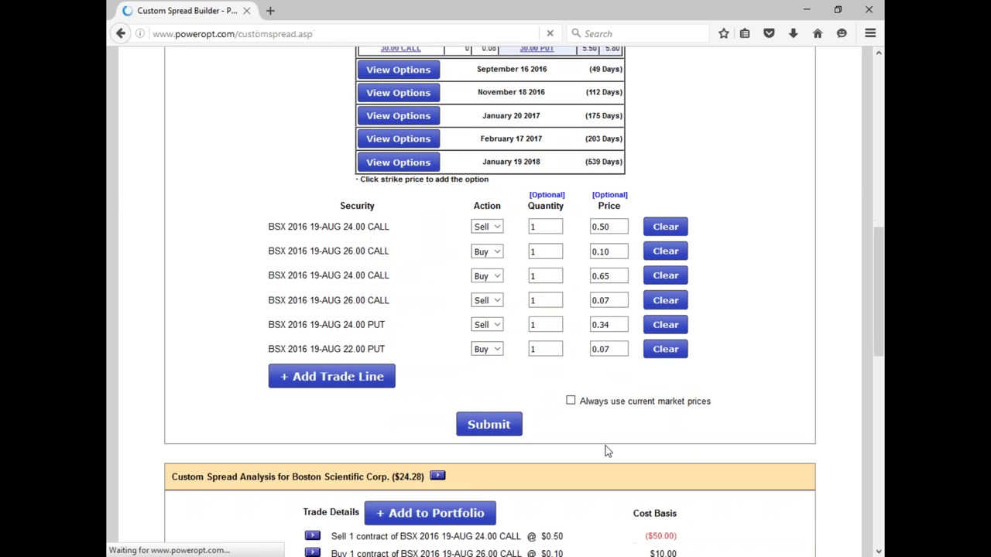
scroll(600, 449, "down", 5)
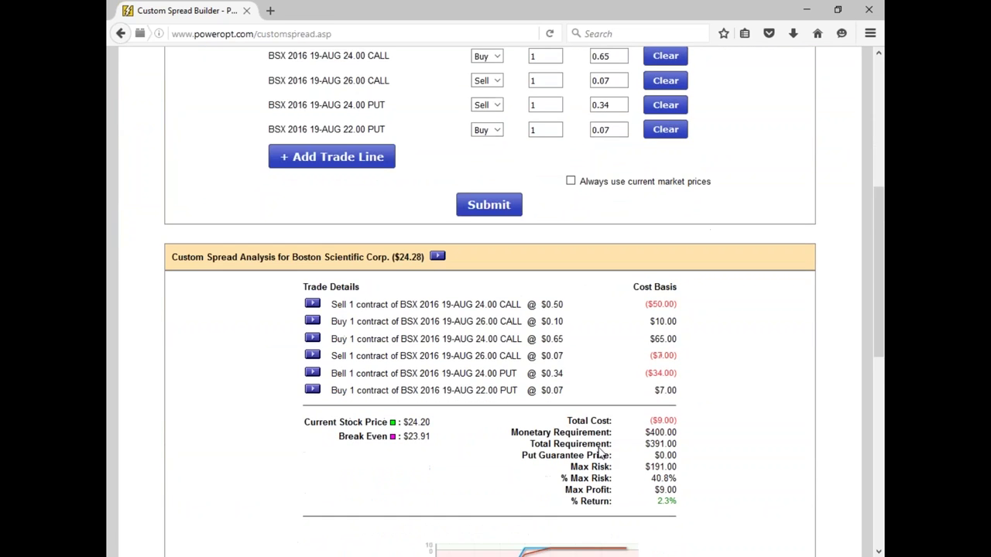
scroll(539, 385, "down", 1)
scroll(540, 384, "down", 1)
mouse_move(527, 368)
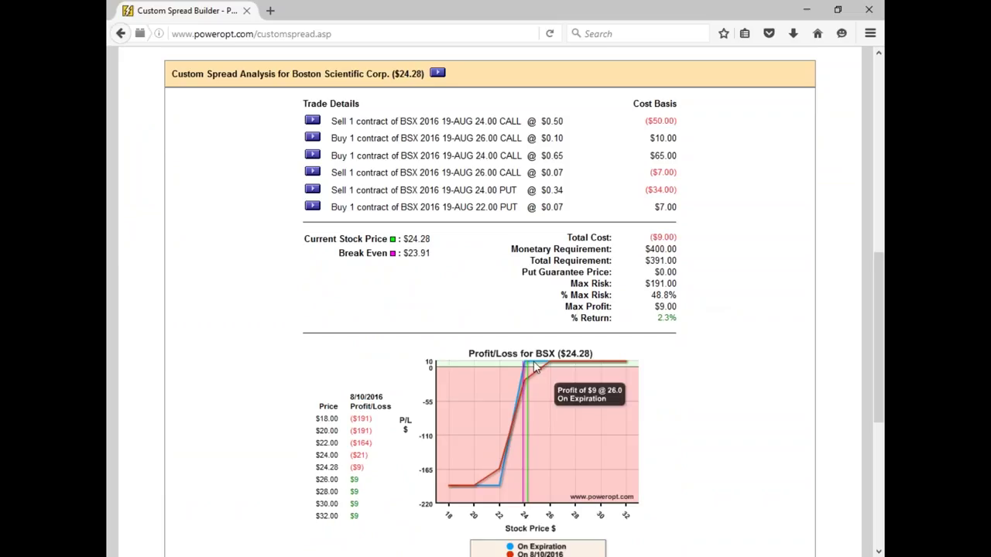
left_click_drag(648, 190, 676, 190)
left_click_drag(656, 307, 681, 307)
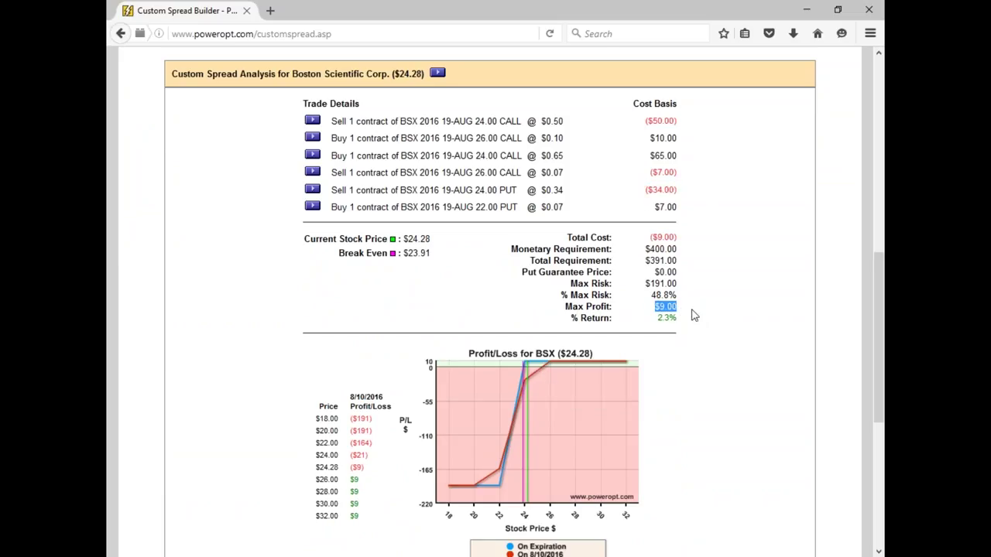
mouse_move(500, 497)
left_click_drag(675, 189, 646, 192)
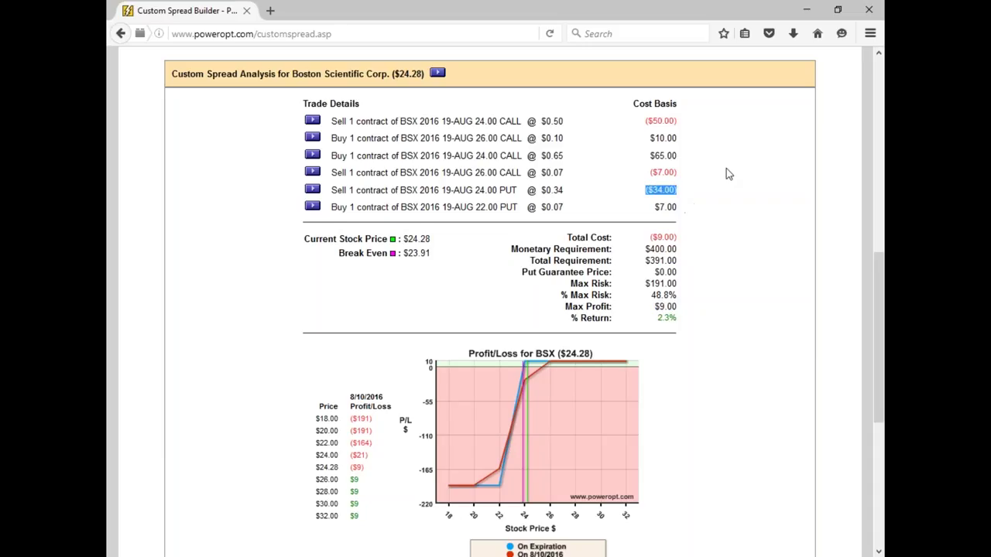
left_click_drag(655, 307, 676, 306)
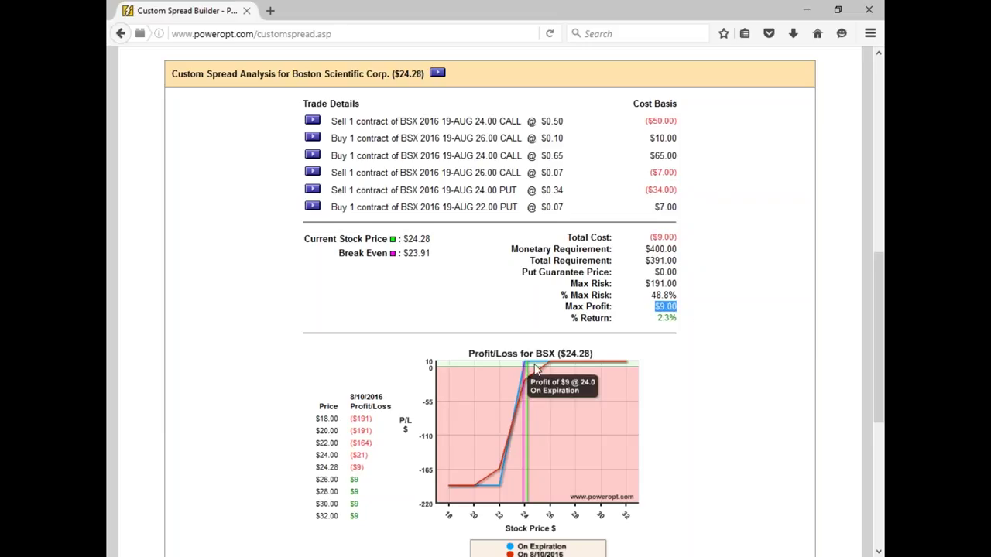
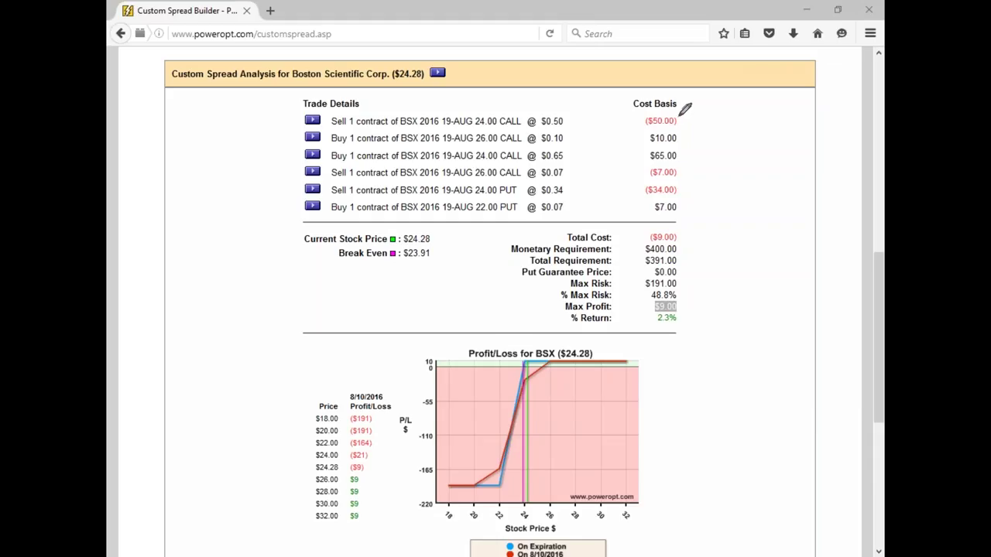
- Bracket the two call-leg pairs and the put-leg pair in green ink, writing 1.5 beside each
mouse_move(679, 117)
left_mouse_down()
mouse_move(694, 132)
mouse_move(682, 142)
mouse_move(748, 125)
mouse_move(737, 139)
left_mouse_up()
left_click(720, 133)
left_click_drag(741, 117, 756, 117)
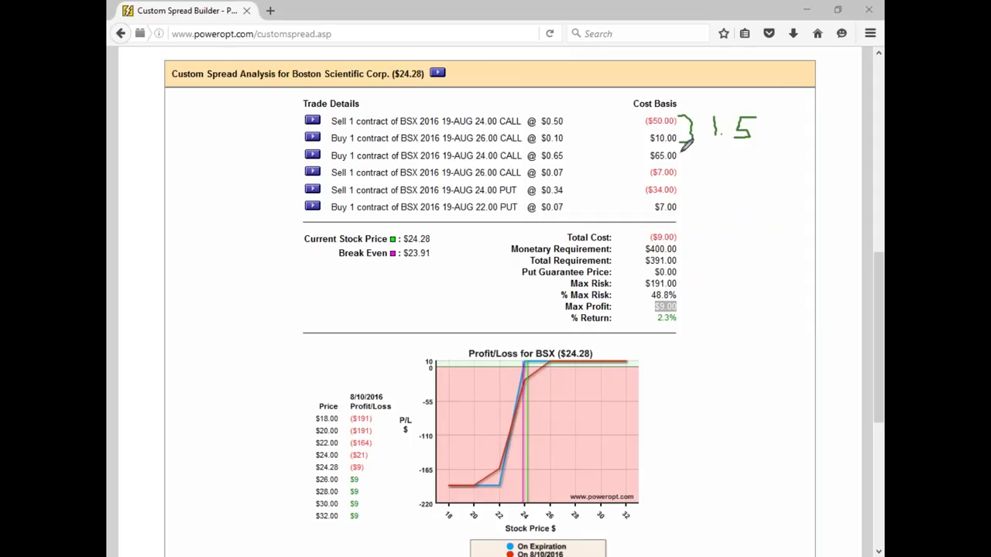
mouse_move(675, 154)
left_mouse_down()
mouse_move(675, 178)
mouse_move(741, 161)
left_mouse_up()
left_click(724, 167)
left_click_drag(741, 161, 729, 170)
left_click_drag(730, 153, 743, 153)
mouse_move(681, 186)
left_mouse_down()
mouse_move(699, 200)
mouse_move(682, 213)
left_mouse_up()
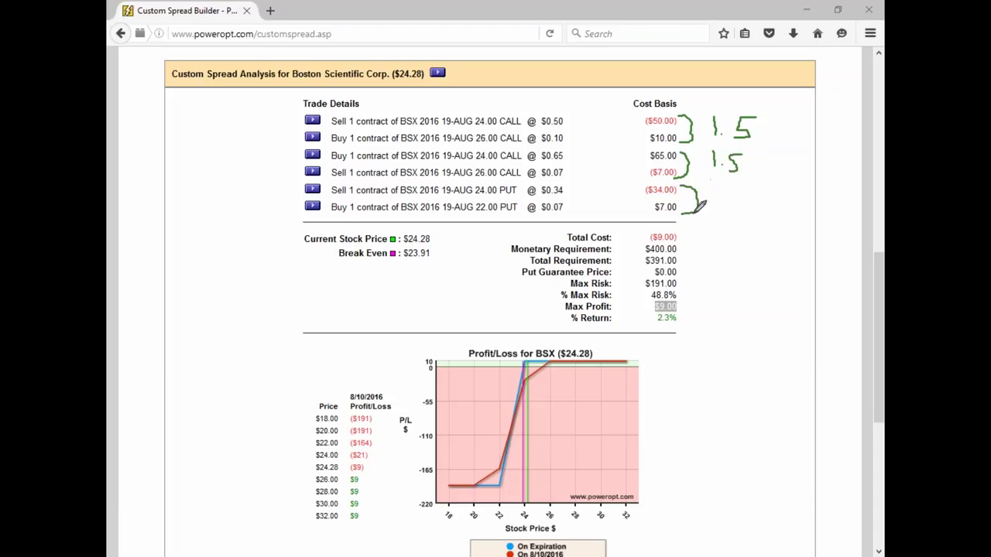
mouse_move(719, 185)
left_mouse_down()
mouse_move(720, 200)
mouse_move(731, 198)
left_mouse_up()
left_click(727, 198)
left_click_drag(732, 184, 745, 180)
- Write the 4.5 total, then side notes 1.5 and 1.2 with an arrow
left_click_drag(779, 144, 801, 168)
left_click(795, 165)
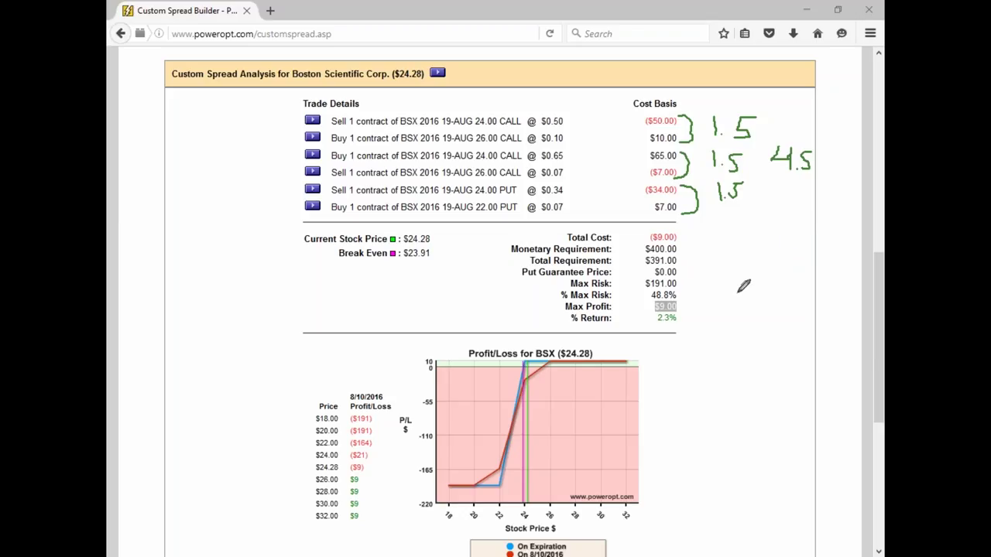
mouse_move(705, 245)
left_mouse_down()
mouse_move(706, 273)
mouse_move(726, 260)
mouse_move(726, 271)
left_mouse_up()
left_click(717, 269)
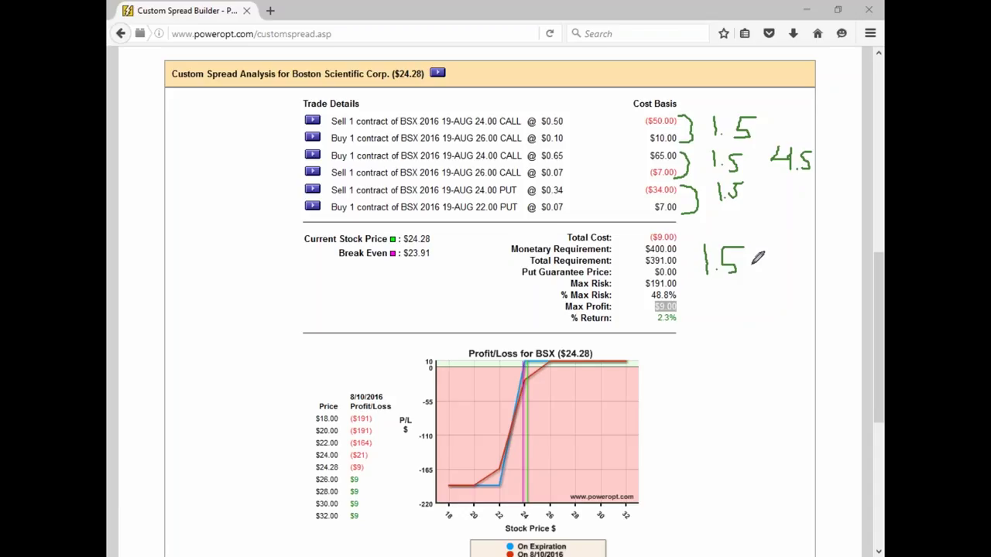
mouse_move(711, 291)
left_mouse_down()
mouse_move(710, 313)
mouse_move(741, 310)
left_mouse_up()
left_click(718, 310)
mouse_move(742, 305)
left_mouse_down()
mouse_move(765, 304)
mouse_move(759, 311)
mouse_move(798, 292)
mouse_move(770, 305)
left_mouse_up()
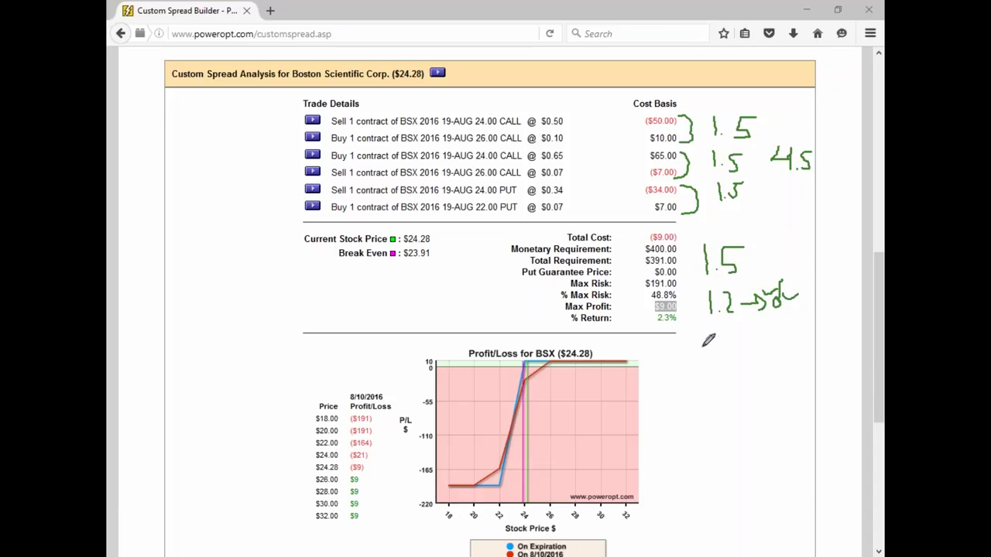
- Start writing 7.95 below the earlier notes
mouse_move(677, 348)
left_mouse_down()
mouse_move(706, 349)
mouse_move(694, 380)
left_mouse_up()
left_click(699, 374)
left_click_drag(726, 349, 726, 381)
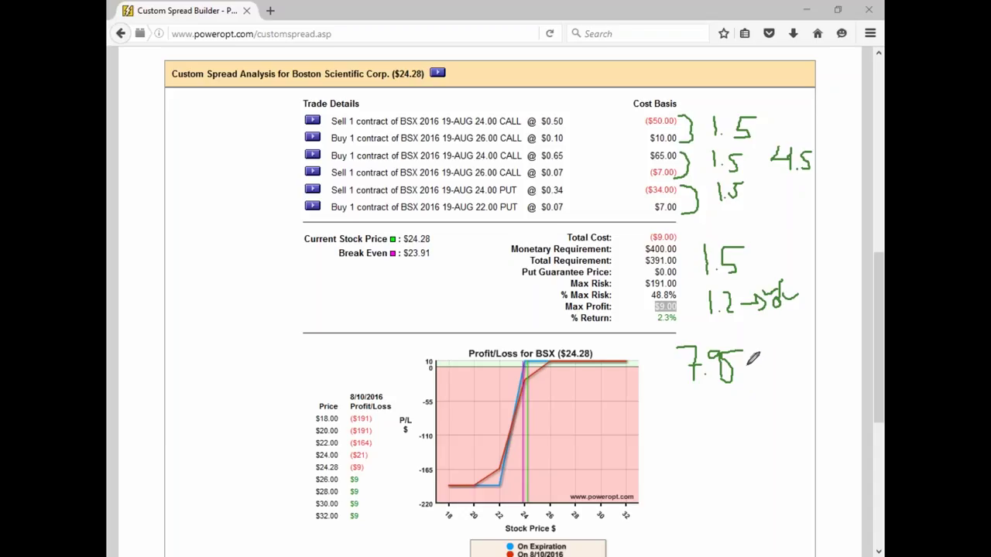
- Write 7.95→8.70, 11.95 and 1740, and circle the 12.95 figure
mouse_move(749, 361)
left_mouse_down()
mouse_move(770, 361)
mouse_move(764, 368)
mouse_move(784, 350)
mouse_move(815, 350)
mouse_move(807, 373)
mouse_move(829, 361)
left_mouse_up()
left_click(790, 374)
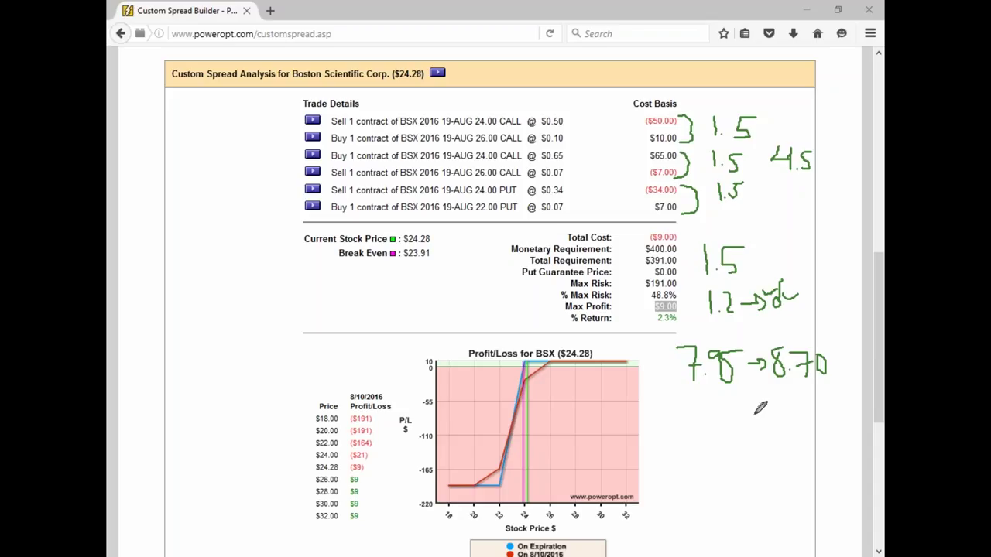
mouse_move(691, 396)
left_mouse_down()
mouse_move(691, 422)
mouse_move(793, 427)
left_mouse_up()
left_click(711, 421)
left_click(747, 415)
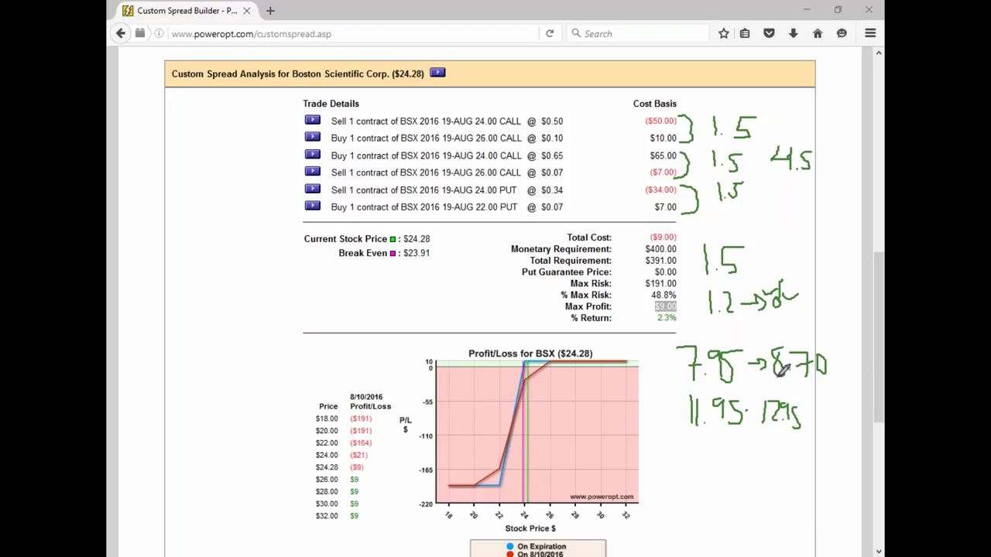
mouse_move(811, 312)
left_mouse_down()
mouse_move(810, 333)
mouse_move(828, 311)
mouse_move(821, 329)
mouse_move(853, 319)
left_mouse_up()
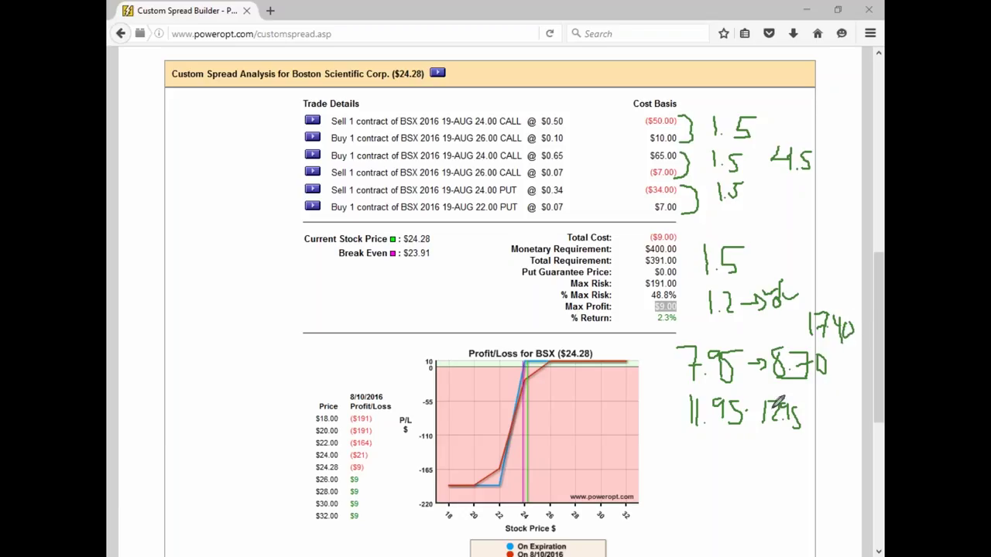
mouse_move(804, 397)
left_mouse_down()
mouse_move(763, 391)
mouse_move(808, 427)
mouse_move(802, 394)
left_mouse_up()
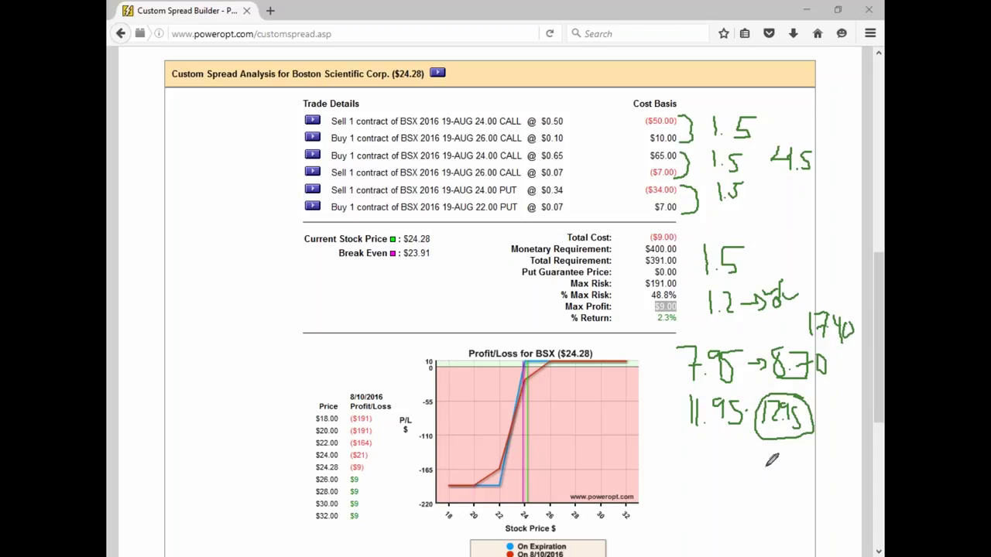
- Check off the four 1.5 notes
left_click_drag(746, 257, 787, 239)
left_click_drag(758, 127, 778, 117)
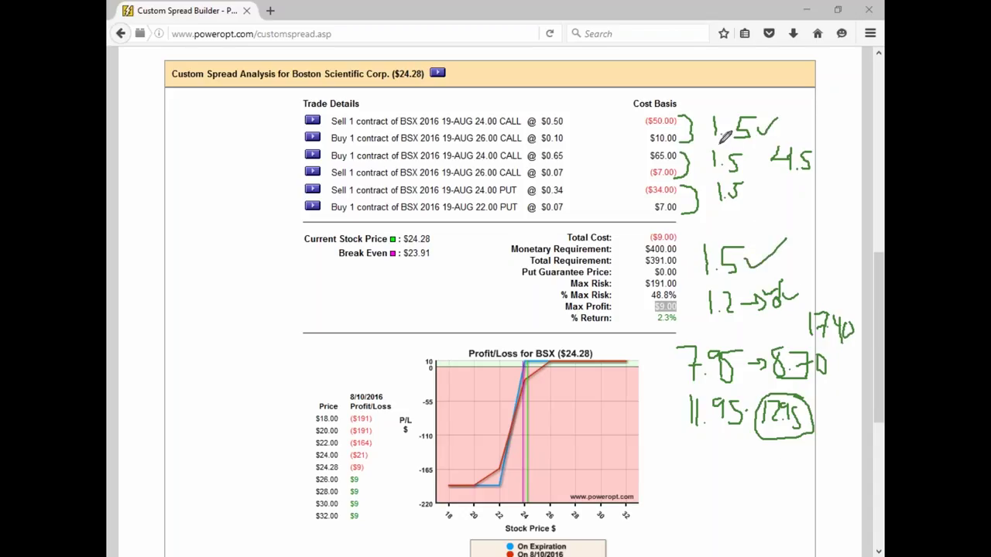
left_click_drag(748, 160, 771, 150)
left_click_drag(740, 191, 767, 186)
- Write 8.70 below 11.95 with a connecting arrow, add a label, and box the 4.5 total
mouse_move(716, 455)
left_mouse_down()
mouse_move(740, 452)
mouse_move(731, 482)
mouse_move(756, 464)
mouse_move(775, 468)
mouse_move(760, 459)
left_mouse_up()
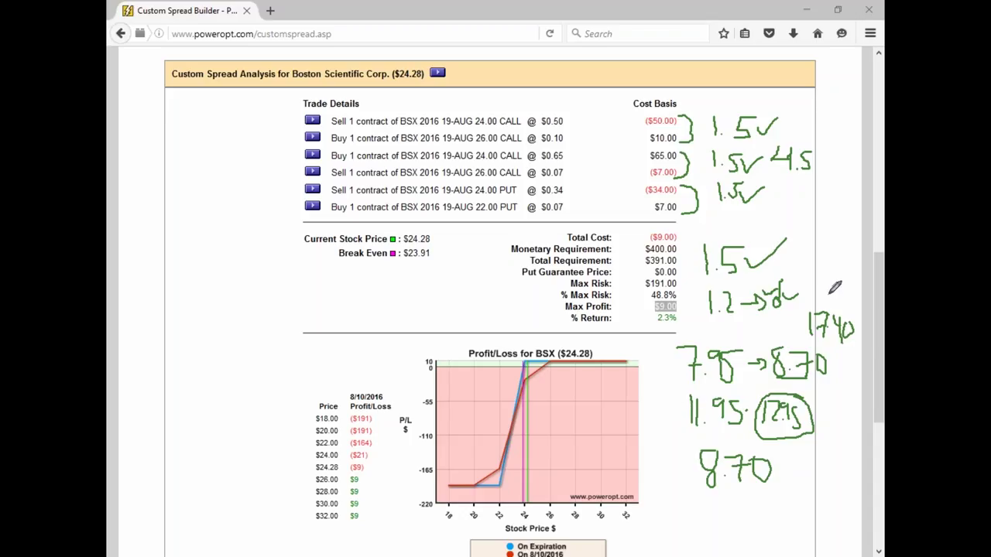
left_click_drag(689, 398, 701, 474)
mouse_move(650, 355)
left_mouse_down()
mouse_move(650, 382)
mouse_move(652, 370)
mouse_move(675, 379)
mouse_move(689, 371)
left_mouse_up()
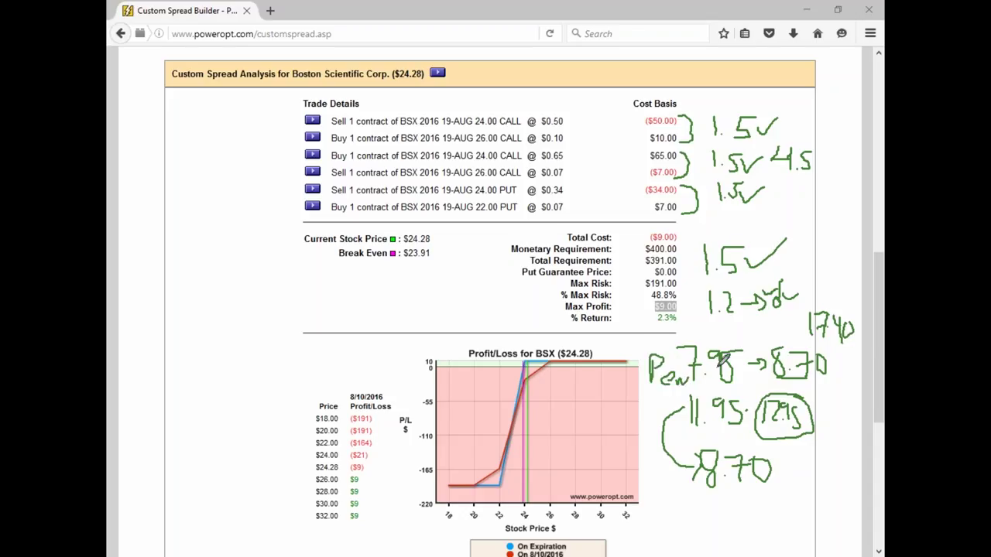
mouse_move(778, 164)
left_mouse_down()
mouse_move(827, 172)
mouse_move(788, 136)
mouse_move(774, 165)
mouse_move(783, 199)
left_mouse_up()
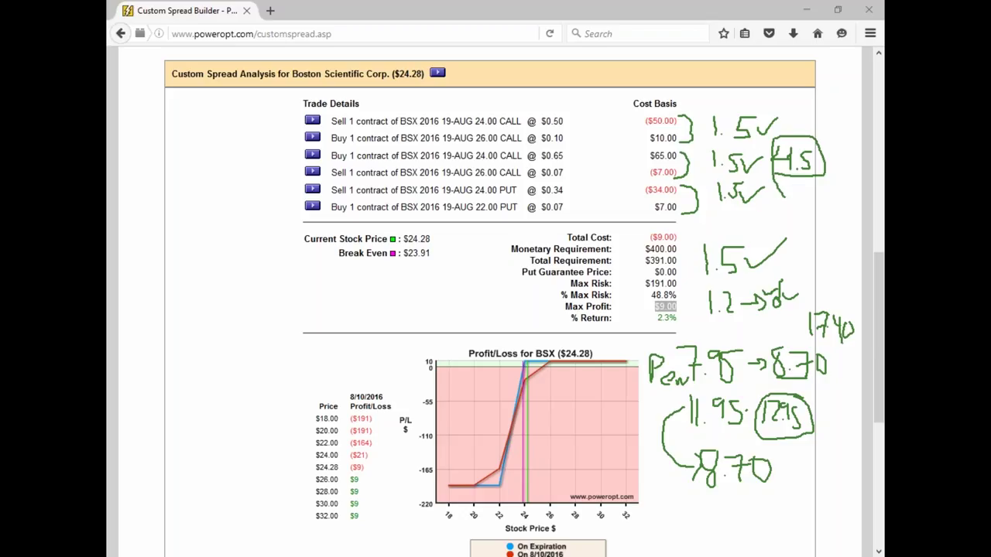
- Strike through the 1.5 notes, write 6 beside the put brace and 3.5 after 8.70
left_click_drag(686, 123, 714, 123)
left_click_drag(682, 160, 714, 160)
left_click_drag(688, 191, 728, 191)
left_click_drag(807, 189, 811, 219)
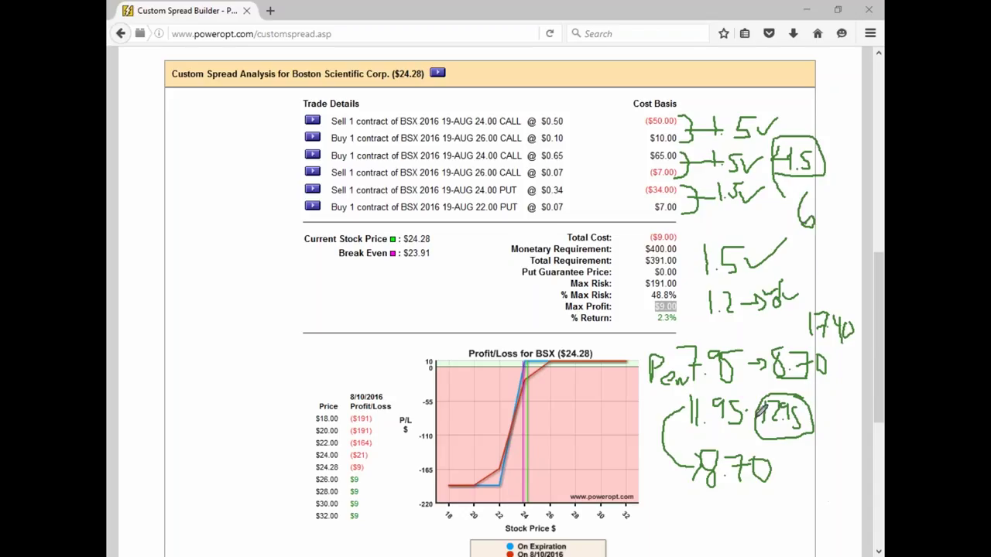
mouse_move(797, 451)
left_mouse_down()
mouse_move(815, 448)
mouse_move(801, 480)
mouse_move(826, 480)
left_mouse_up()
left_click(812, 480)
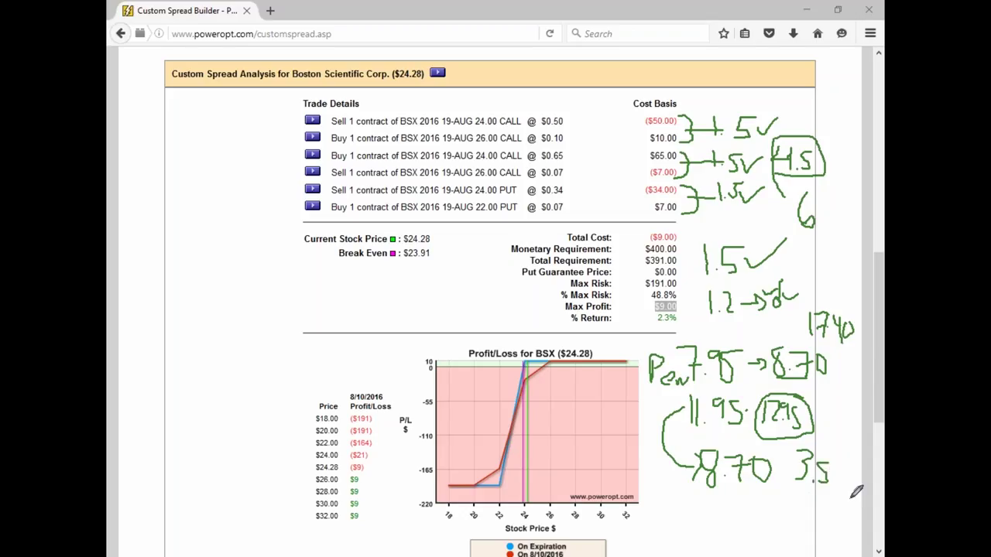
- Wipe the notes, then sketch a P/L line dropping to about -165 with a right-pointing arrow
key("Escape")
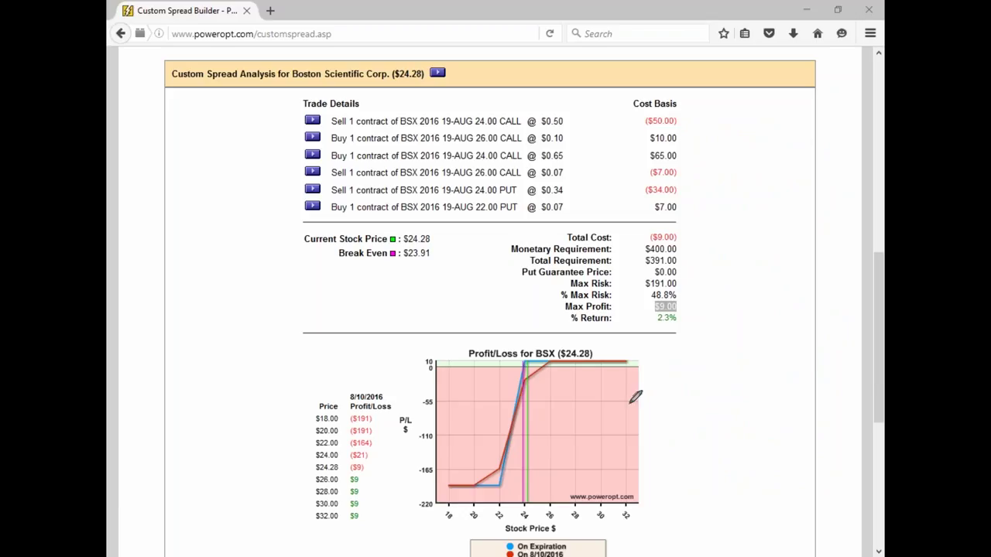
mouse_move(542, 367)
left_mouse_down()
mouse_move(571, 362)
mouse_move(563, 377)
left_mouse_up()
mouse_move(525, 363)
left_mouse_down()
mouse_move(556, 464)
mouse_move(663, 464)
left_mouse_up()
left_click_drag(527, 363, 426, 363)
left_click_drag(555, 449, 504, 482)
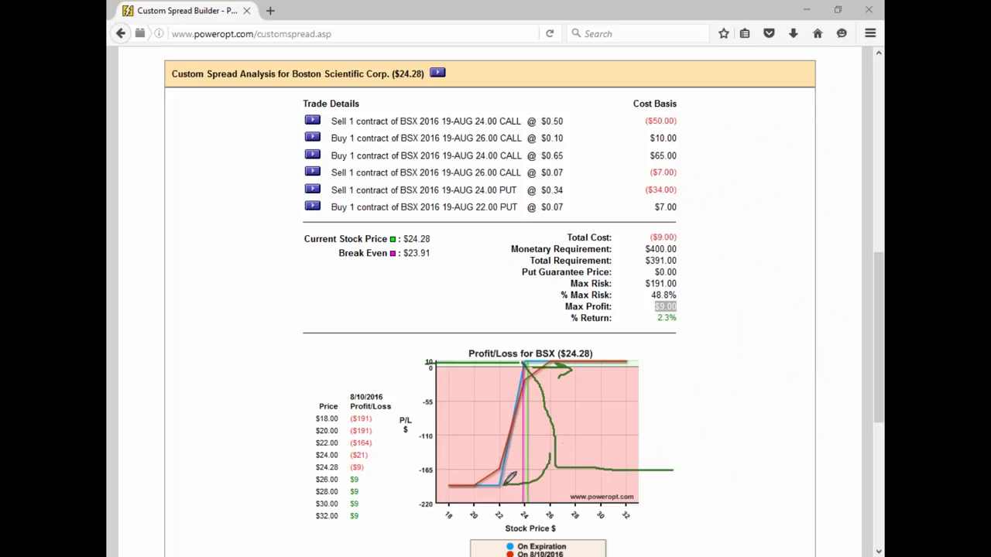
mouse_move(519, 438)
left_mouse_down()
mouse_move(563, 419)
mouse_move(634, 418)
left_mouse_up()
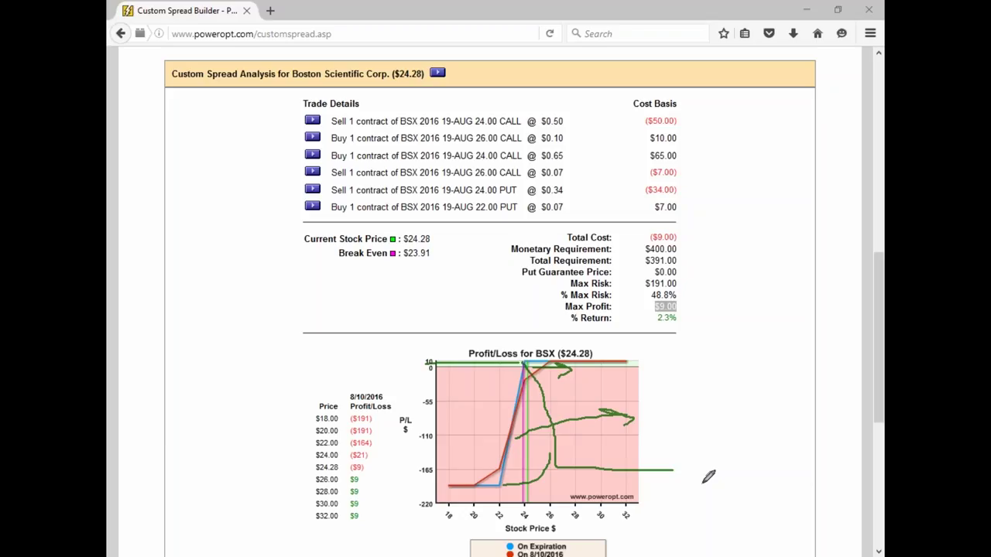
- Clear the chart sketch and write '1. Take loss' in the left margin
key("e")
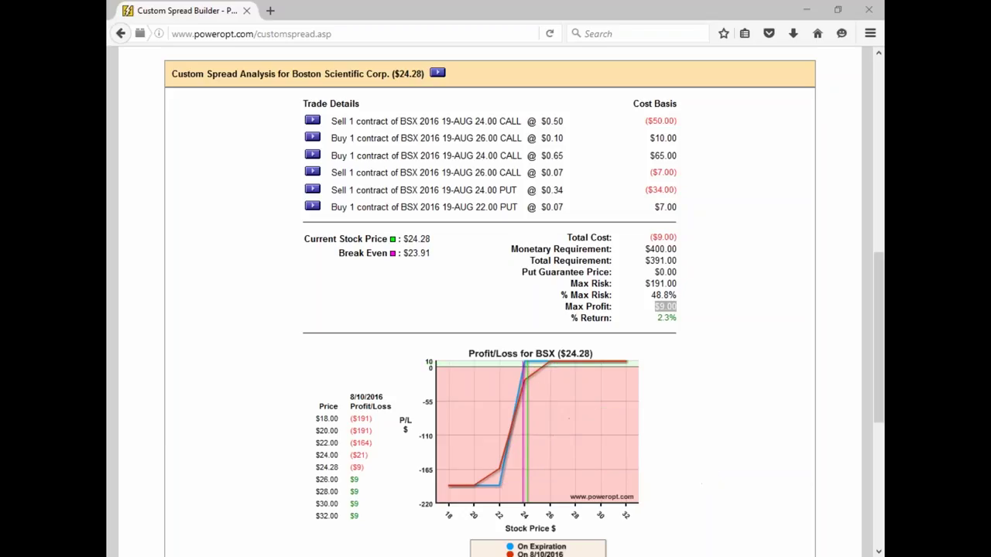
mouse_move(175, 121)
left_mouse_down()
mouse_move(176, 144)
mouse_move(194, 144)
mouse_move(188, 125)
mouse_move(210, 122)
mouse_move(225, 144)
mouse_move(294, 154)
mouse_move(286, 159)
left_mouse_up()
left_click(180, 143)
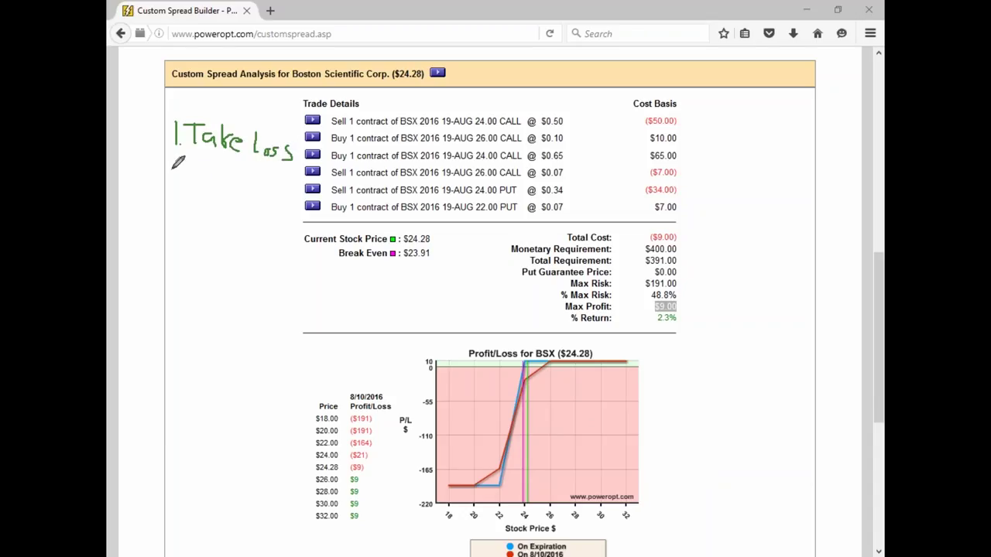
left_click_drag(174, 171, 187, 185)
left_click(188, 183)
- Box the 24.00 and 26.00 call strikes and write '2. Roll Short Up 1'
mouse_move(478, 112)
left_mouse_down()
mouse_move(475, 138)
mouse_move(530, 145)
mouse_move(529, 109)
mouse_move(477, 113)
left_mouse_up()
mouse_move(200, 164)
left_mouse_down()
mouse_move(200, 184)
mouse_move(221, 179)
mouse_move(231, 199)
left_mouse_up()
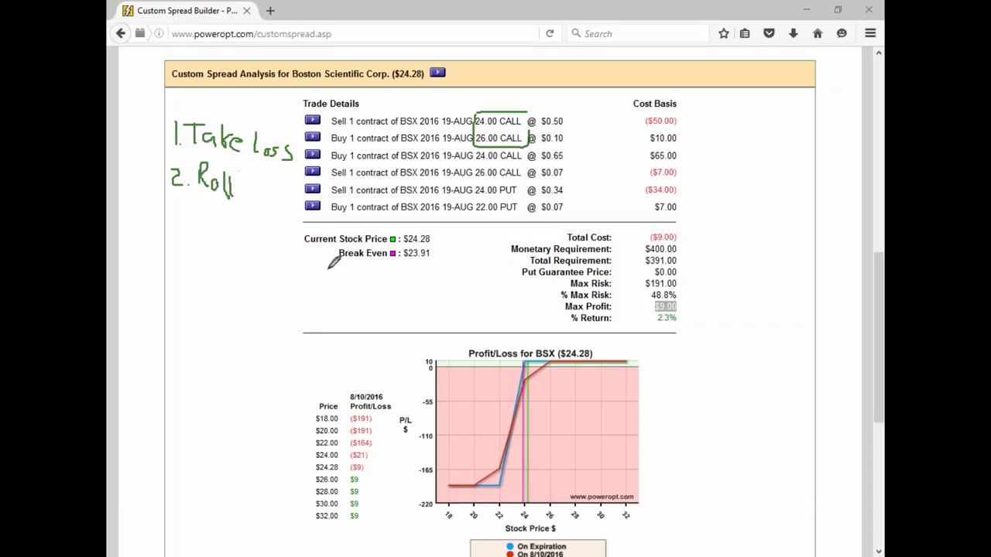
mouse_move(252, 164)
left_mouse_down()
mouse_move(241, 195)
mouse_move(285, 198)
left_mouse_up()
left_click_drag(277, 184, 293, 183)
mouse_move(194, 207)
left_mouse_down()
mouse_move(201, 220)
mouse_move(224, 198)
mouse_move(250, 226)
left_mouse_up()
left_click_drag(503, 129, 505, 143)
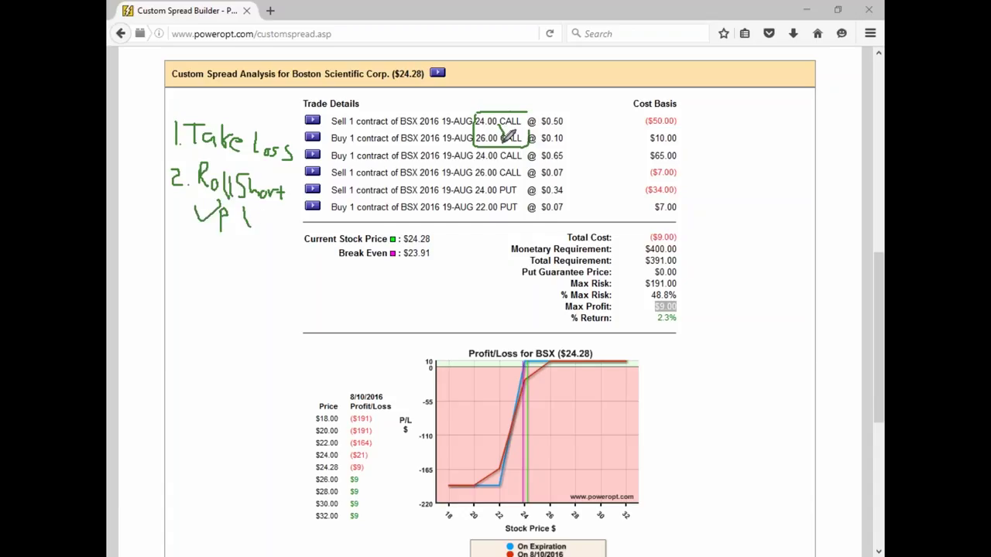
- Write '3. Liquidating Roll higher' below item 2
left_click_drag(168, 247, 169, 267)
left_click(177, 263)
mouse_move(188, 247)
left_mouse_down()
mouse_move(189, 266)
mouse_move(266, 255)
mouse_move(262, 286)
left_mouse_up()
mouse_move(200, 280)
left_mouse_down()
mouse_move(200, 292)
mouse_move(215, 280)
mouse_move(221, 300)
mouse_move(258, 313)
mouse_move(271, 283)
mouse_move(268, 311)
mouse_move(299, 299)
mouse_move(293, 328)
left_mouse_up()
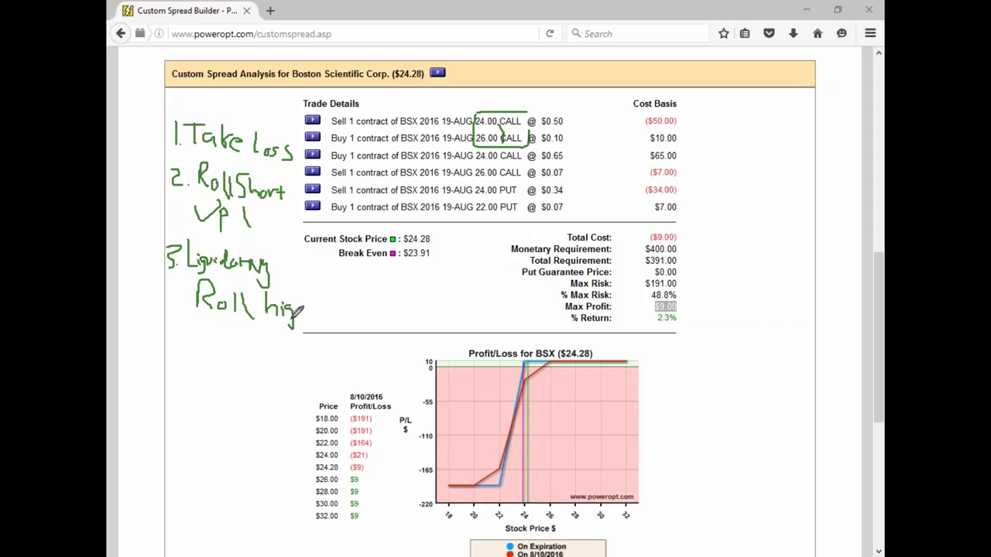
mouse_move(305, 289)
left_mouse_down()
mouse_move(312, 306)
mouse_move(339, 311)
mouse_move(354, 297)
mouse_move(418, 313)
left_mouse_up()
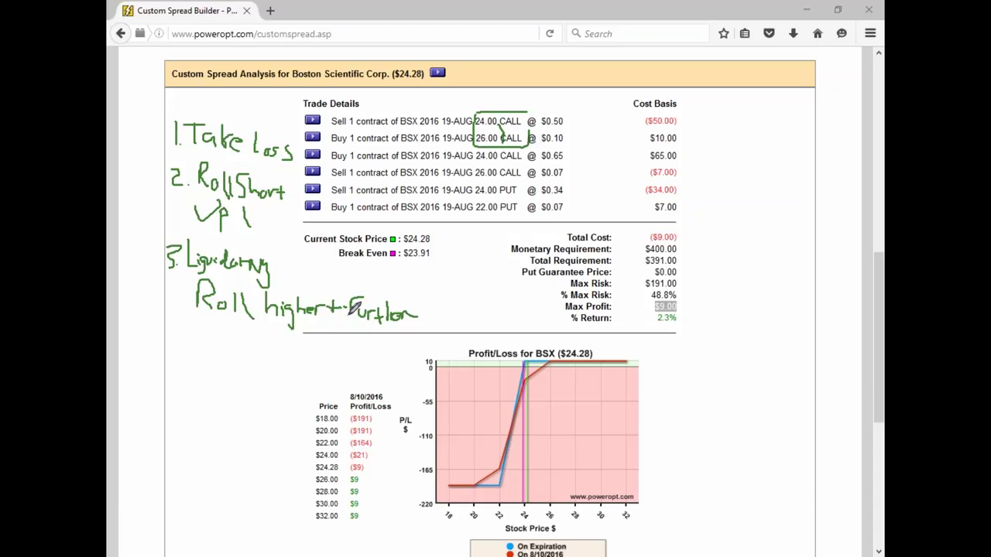
- Write '4. Pendulum Rolling Long Create' in the left margin, underlining Create
mouse_move(178, 331)
left_mouse_down()
mouse_move(167, 345)
mouse_move(192, 345)
left_mouse_up()
mouse_move(184, 322)
left_mouse_down()
mouse_move(183, 358)
mouse_move(226, 340)
mouse_move(234, 350)
mouse_move(265, 348)
left_mouse_up()
left_click(189, 356)
left_click_drag(276, 343, 298, 355)
mouse_move(208, 370)
left_mouse_down()
mouse_move(228, 391)
mouse_move(261, 379)
mouse_move(257, 404)
left_mouse_up()
mouse_move(281, 367)
left_mouse_down()
mouse_move(281, 391)
mouse_move(325, 376)
mouse_move(328, 401)
left_mouse_up()
mouse_move(233, 411)
left_mouse_down()
mouse_move(232, 425)
mouse_move(257, 414)
mouse_move(293, 425)
left_mouse_up()
left_click_drag(293, 419, 317, 424)
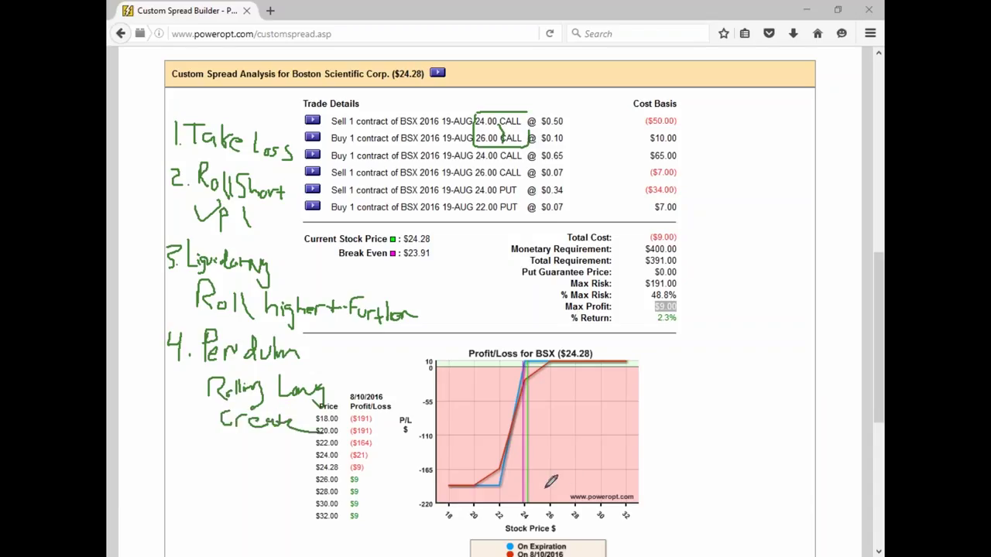
- Sketch an alternate payoff curve over the Profit/Loss chart
mouse_move(542, 490)
left_mouse_down()
mouse_move(557, 491)
mouse_move(483, 485)
mouse_move(501, 513)
left_mouse_up()
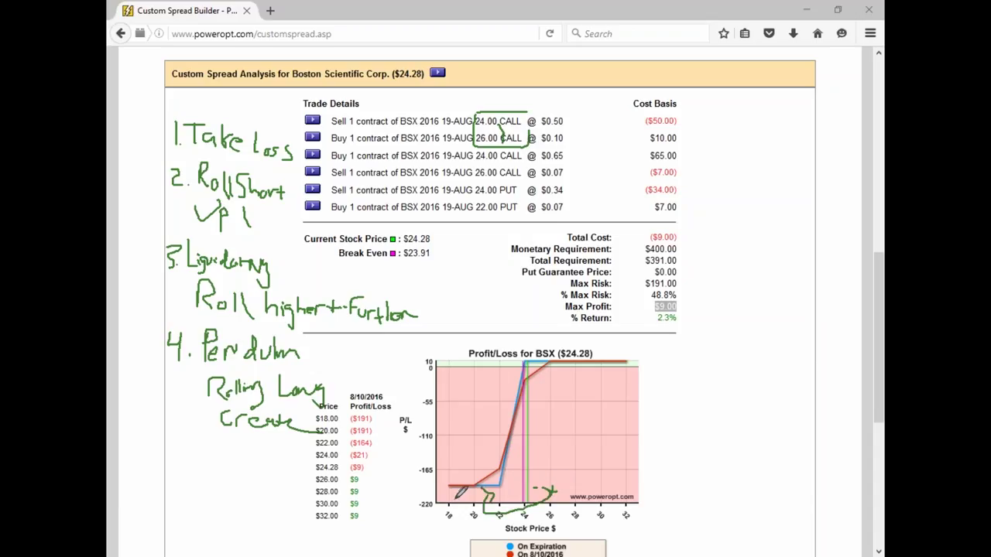
mouse_move(501, 361)
left_mouse_down()
mouse_move(538, 377)
mouse_move(561, 473)
mouse_move(649, 490)
left_mouse_up()
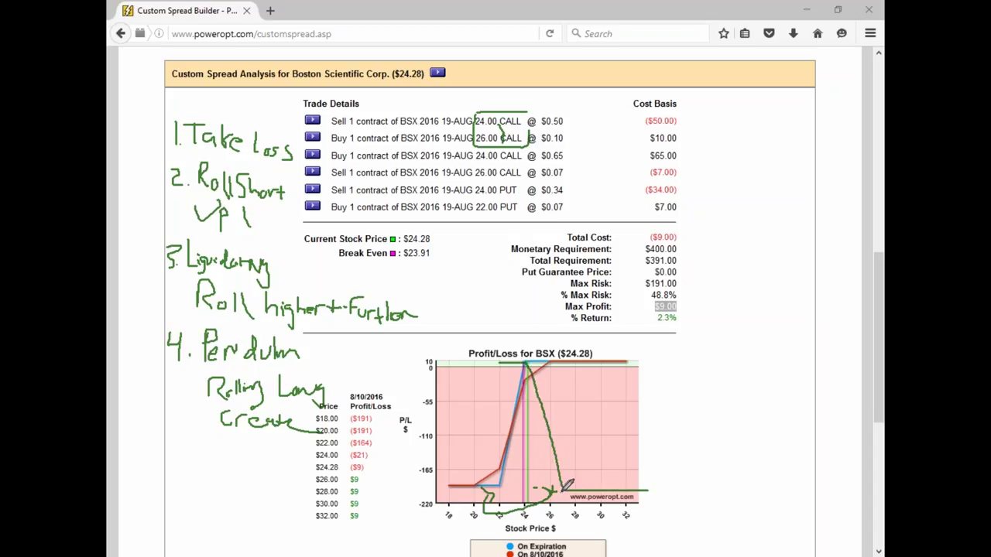
left_click_drag(526, 359, 480, 362)
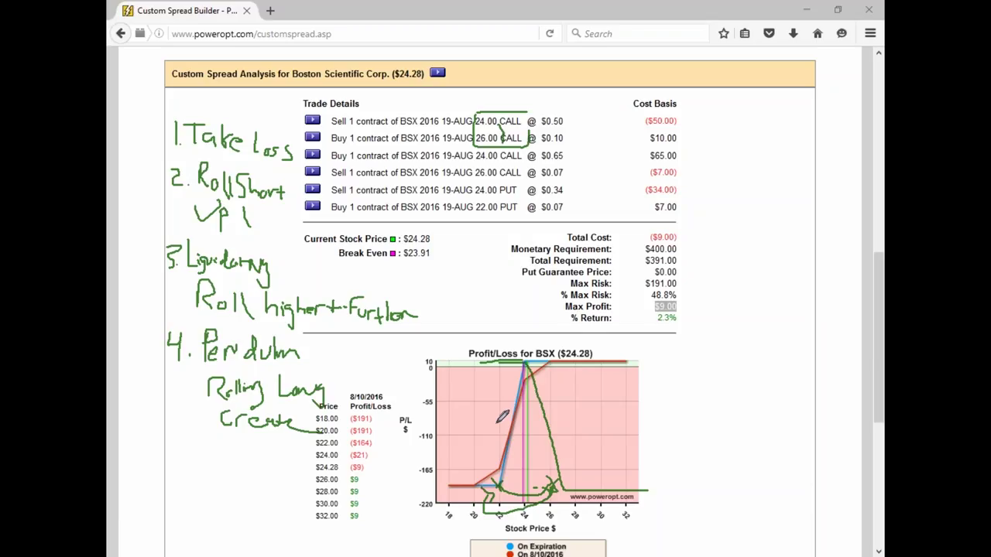
- Start item 5 by writing '5. Liquidate' below item 4
mouse_move(179, 446)
left_mouse_down()
mouse_move(177, 466)
mouse_move(186, 464)
left_mouse_up()
left_click(196, 469)
mouse_move(215, 444)
left_mouse_down()
mouse_move(215, 469)
mouse_move(247, 470)
mouse_move(250, 496)
left_mouse_up()
left_click(234, 451)
mouse_move(257, 459)
left_mouse_down()
mouse_move(271, 474)
mouse_move(284, 470)
mouse_move(294, 447)
mouse_move(299, 469)
mouse_move(312, 457)
mouse_move(330, 474)
left_mouse_up()
mouse_move(219, 491)
left_mouse_down()
mouse_move(228, 517)
mouse_move(251, 494)
mouse_move(277, 505)
mouse_move(285, 490)
mouse_move(300, 517)
mouse_move(318, 496)
left_mouse_up()
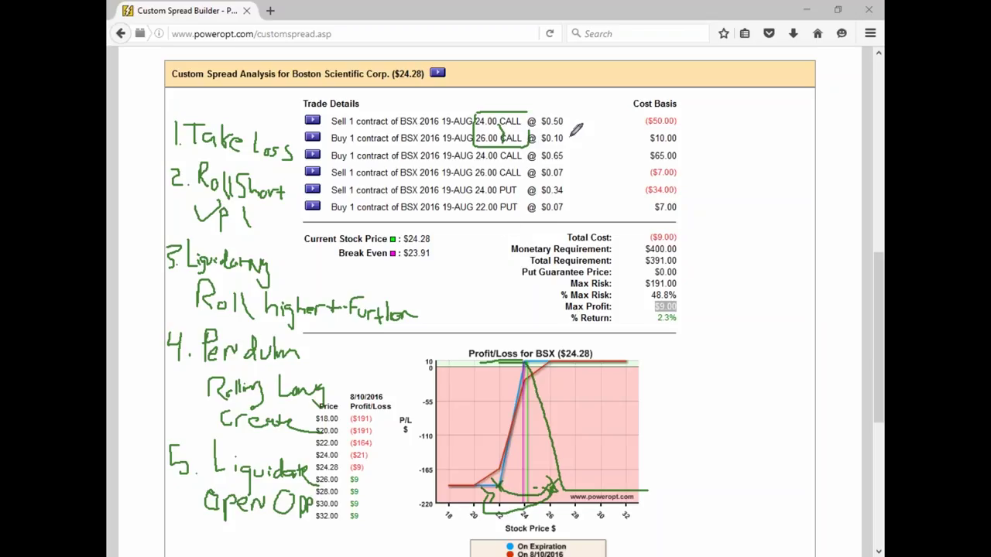
- Write Orig, Close and Open beside the trade rows and link Rolling Long to the roll note
mouse_move(580, 119)
left_mouse_down()
mouse_move(601, 143)
mouse_move(635, 141)
mouse_move(643, 130)
left_mouse_up()
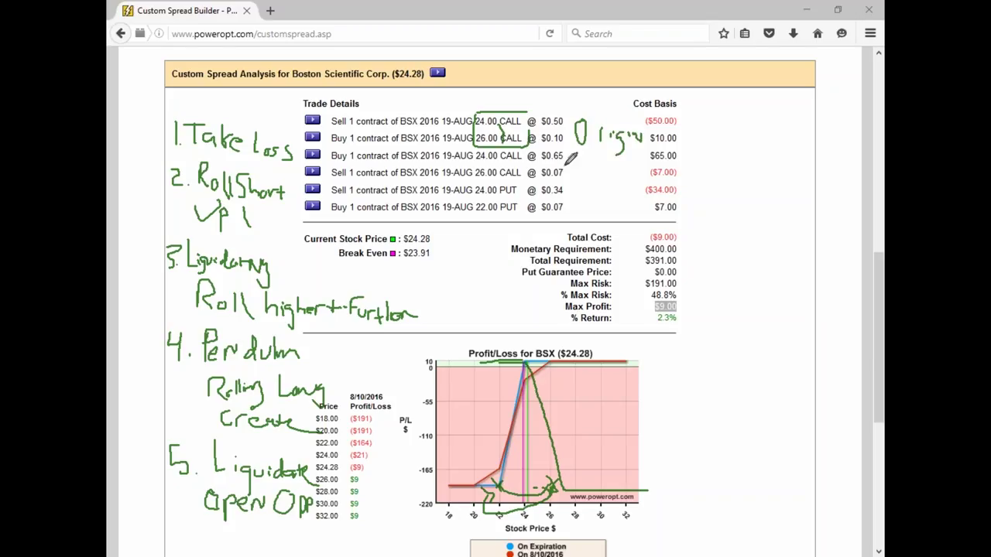
mouse_move(594, 161)
left_mouse_down()
mouse_move(591, 174)
mouse_move(639, 171)
left_mouse_up()
mouse_move(587, 187)
left_mouse_down()
mouse_move(582, 224)
mouse_move(604, 206)
mouse_move(620, 206)
mouse_move(617, 214)
mouse_move(620, 203)
mouse_move(641, 204)
mouse_move(627, 203)
mouse_move(633, 216)
mouse_move(643, 206)
left_mouse_up()
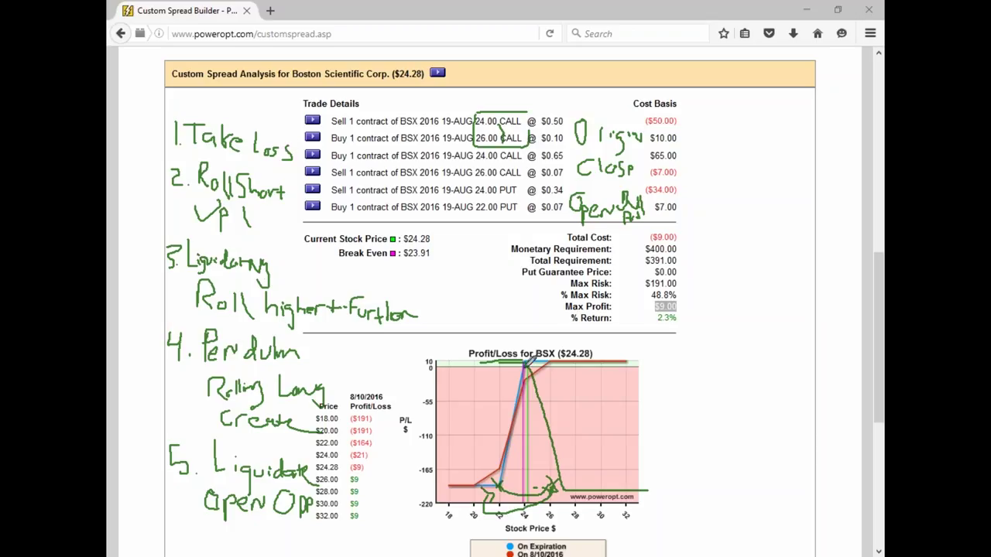
left_click(264, 216)
left_click_drag(310, 375, 381, 327)
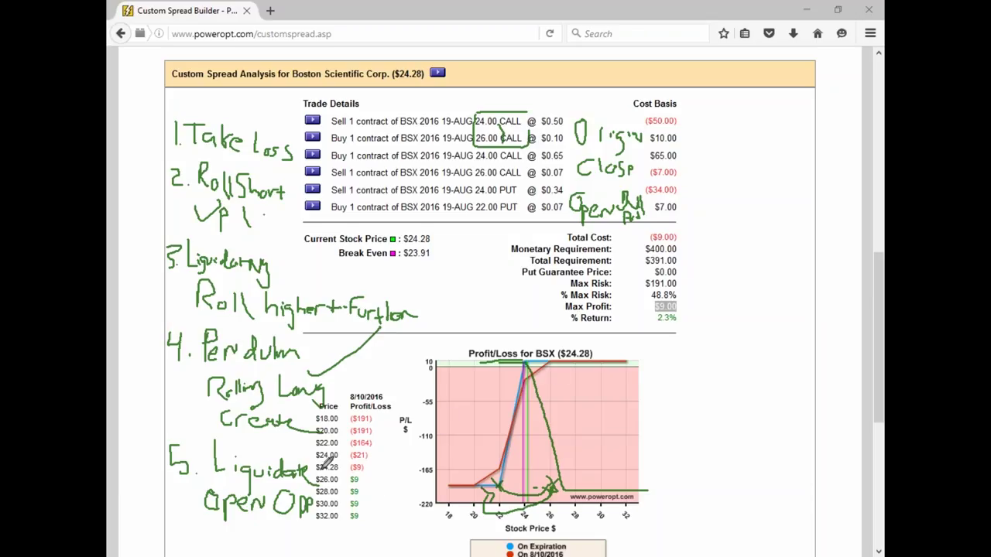
left_click_drag(320, 474, 364, 452)
- Jot 6 − 4.5 beside the cost basis, then erase all the ink
mouse_move(709, 138)
left_mouse_down()
mouse_move(713, 176)
mouse_move(706, 164)
mouse_move(805, 161)
mouse_move(805, 190)
left_mouse_up()
left_click(820, 184)
left_click_drag(850, 149, 841, 182)
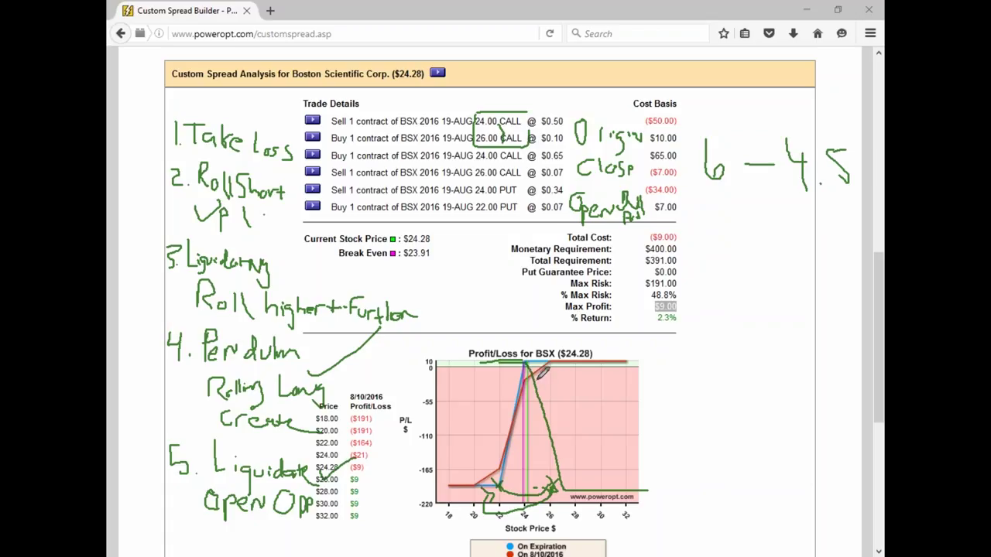
key("e")
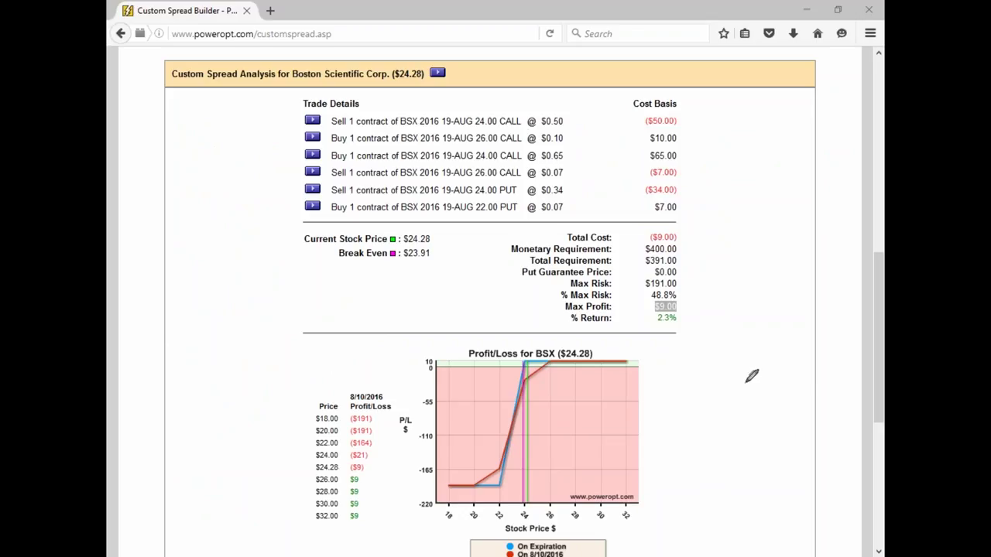
- Clear trade lines 6, 5, 4 and 3 from the spread
left_click(700, 478)
scroll(716, 387, "up", 4)
left_click(665, 254)
left_click(673, 230)
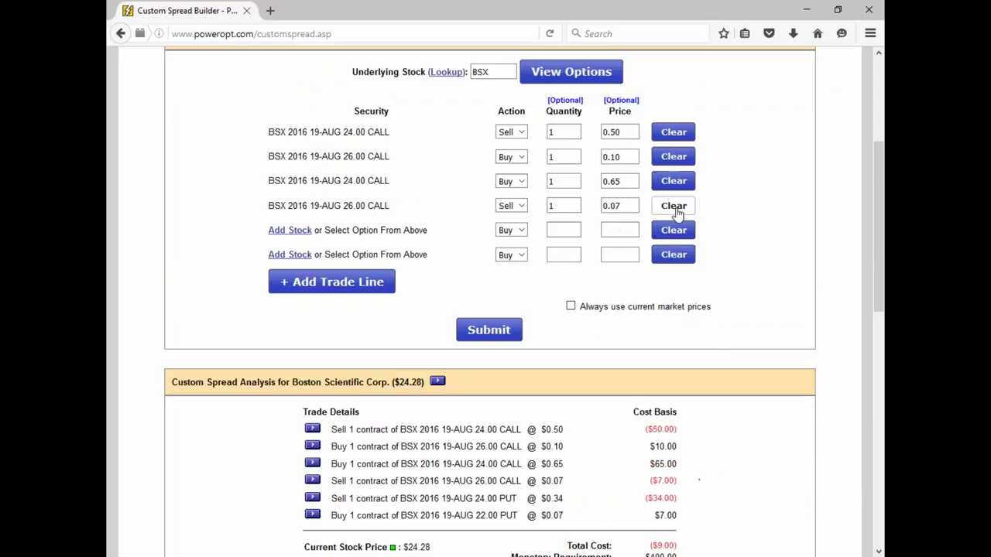
left_click(673, 205)
left_click(674, 181)
- Resubmit and review the two-leg 24/26 call spread: max profit $40, max risk $160
left_click(494, 344)
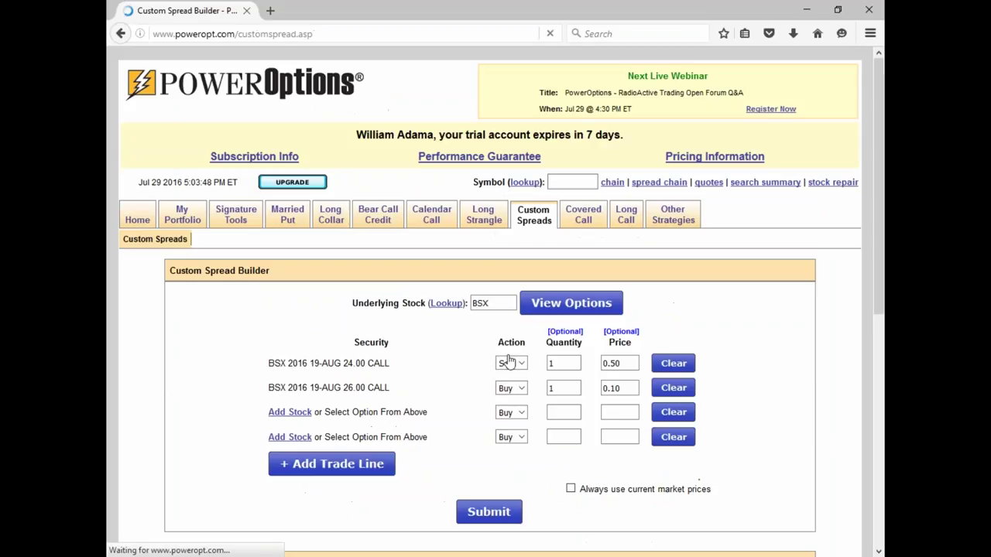
scroll(487, 391, "down", 1)
scroll(519, 453, "down", 2)
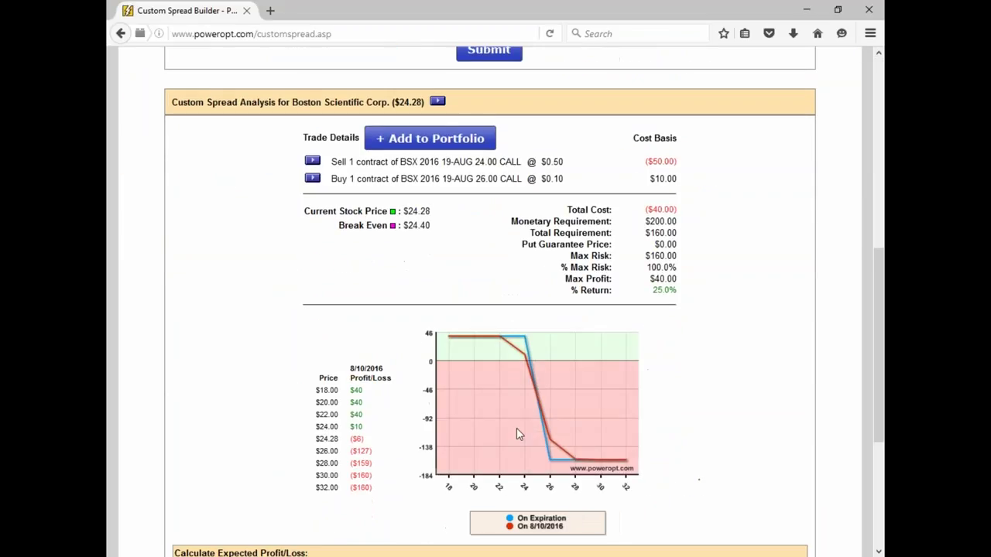
mouse_move(531, 353)
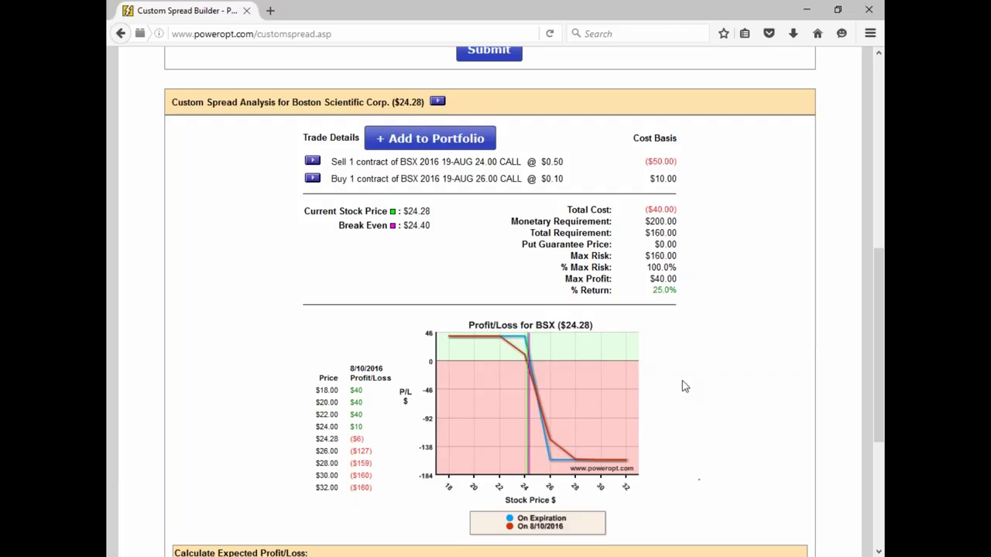
scroll(685, 386, "up", 4)
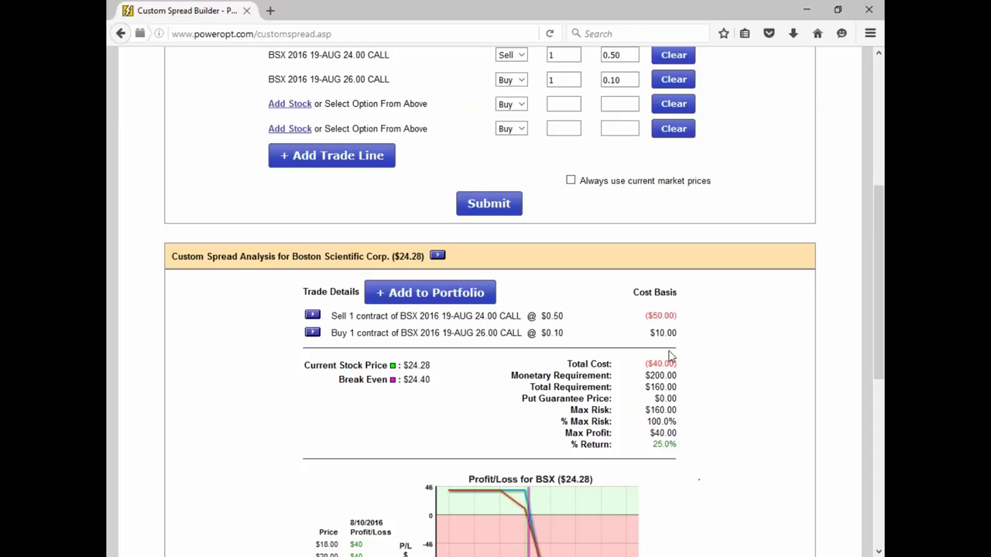
- Keep the third row as Buy and expand the Aug 19 2016 BSX option chain
scroll(671, 353, "up", 4)
left_click(519, 259)
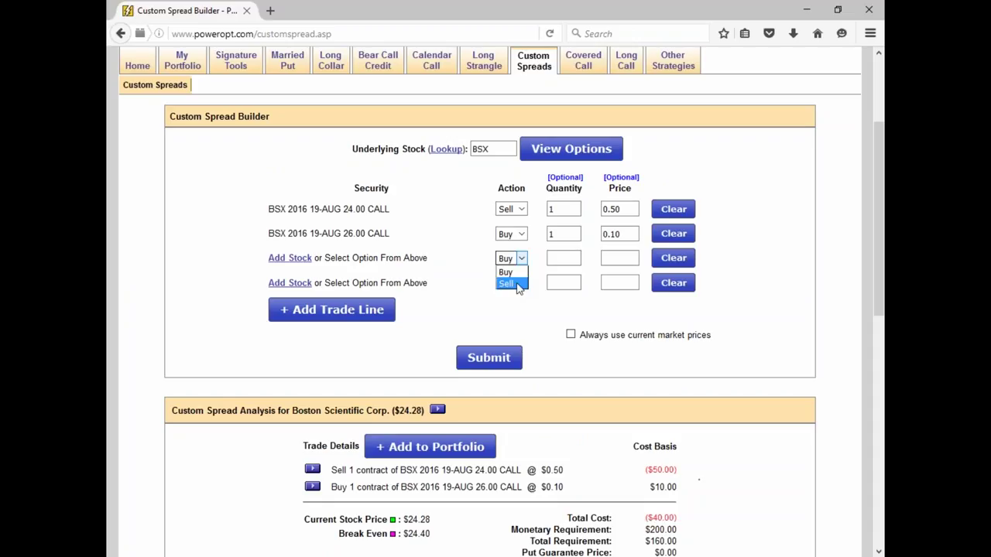
left_click(773, 232)
left_click(592, 155)
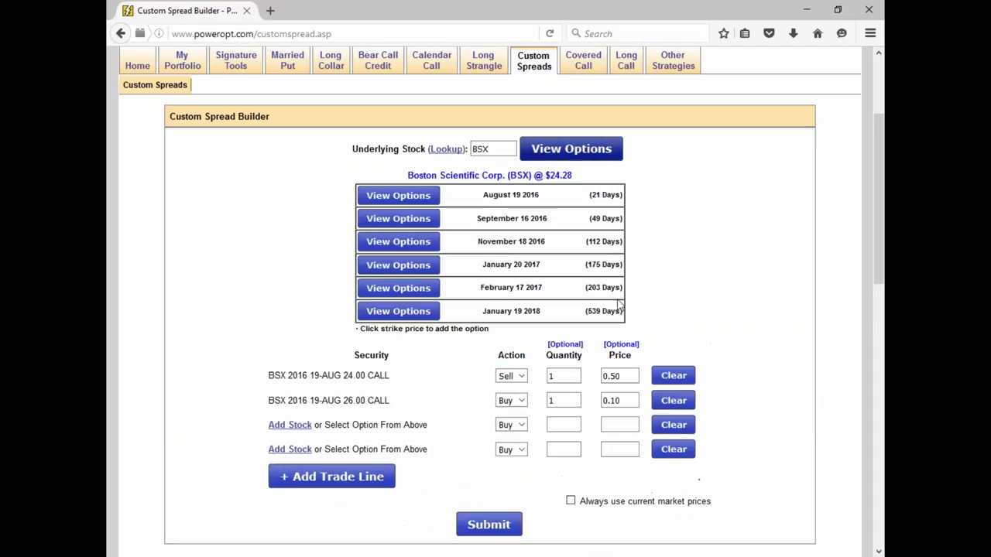
left_click(415, 195)
- Add the 23.00 PUT and 21.00 PUT as trade lines
scroll(603, 381, "down", 2)
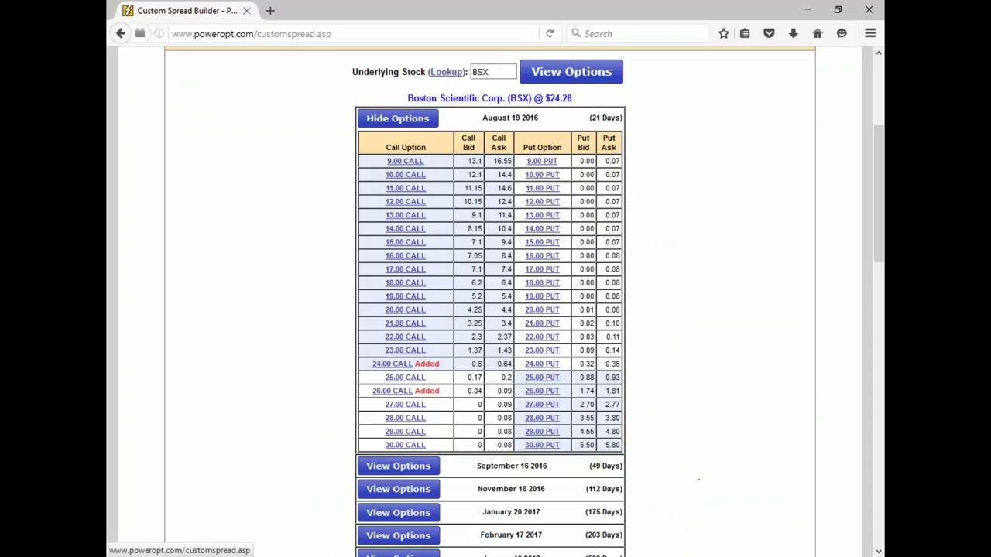
left_click(542, 350)
left_click(542, 323)
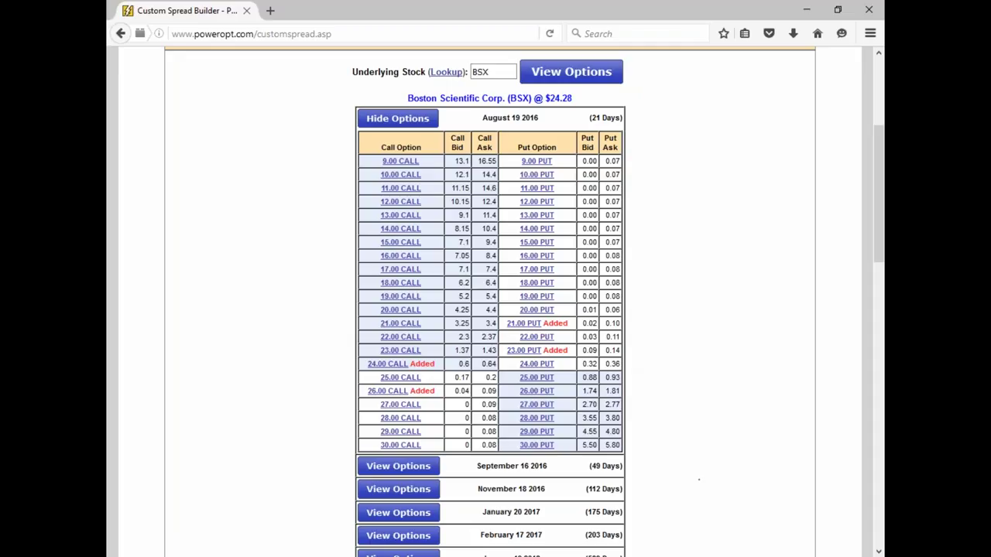
left_click_drag(594, 350, 611, 352)
- Set the 23.00 put leg to Sell, quantity 1, price 0.12
scroll(674, 375, "down", 5)
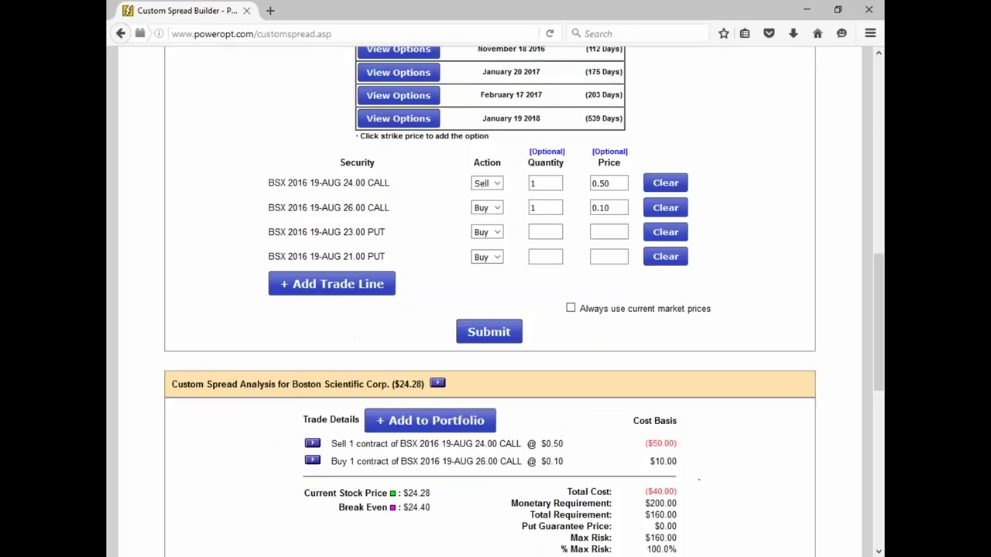
left_click(487, 210)
left_click(484, 235)
left_click(546, 208)
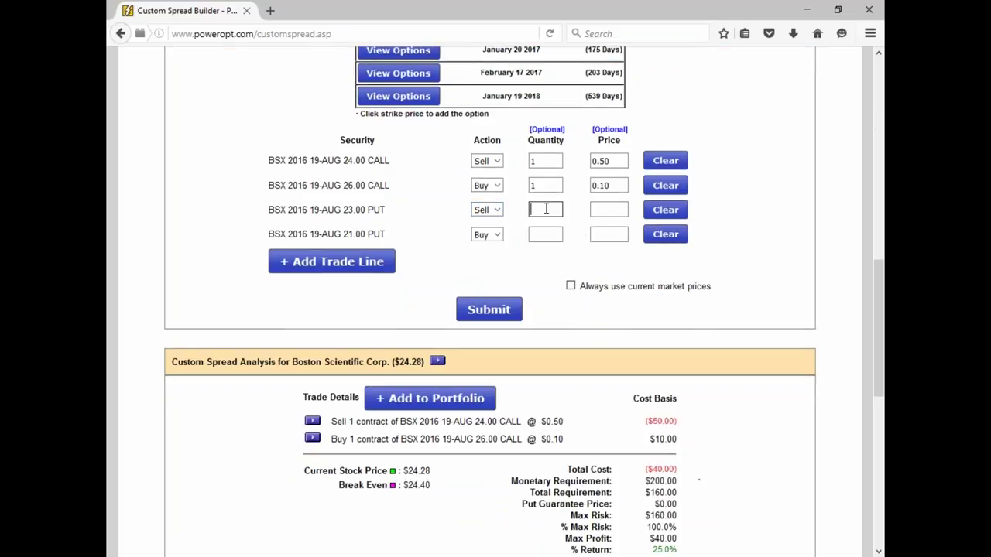
type("1")
left_click(606, 216)
type("0.12")
- Set the 21.00 put to quantity 1 at 0.06 and submit the four-leg spread
scroll(585, 250, "up", 3)
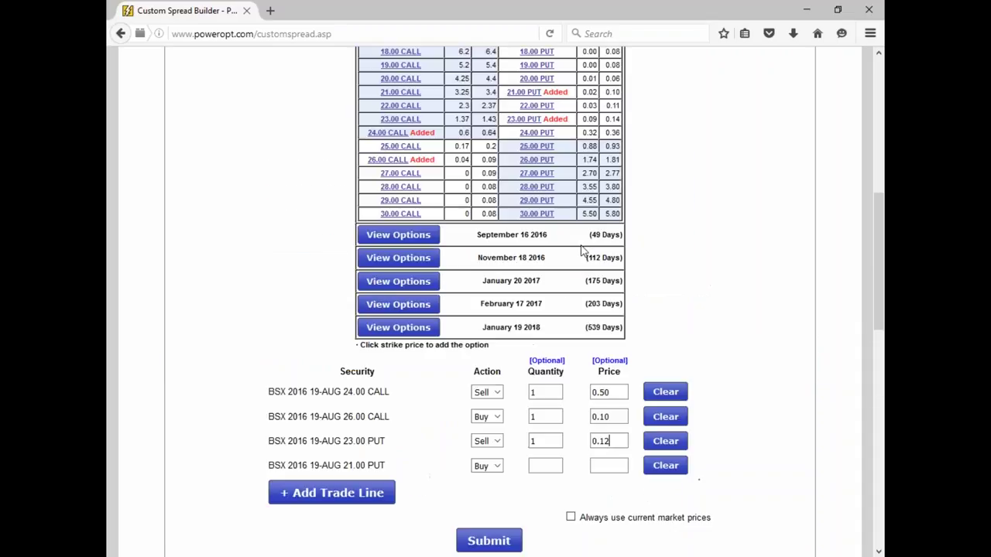
scroll(584, 250, "down", 2)
left_click(531, 388)
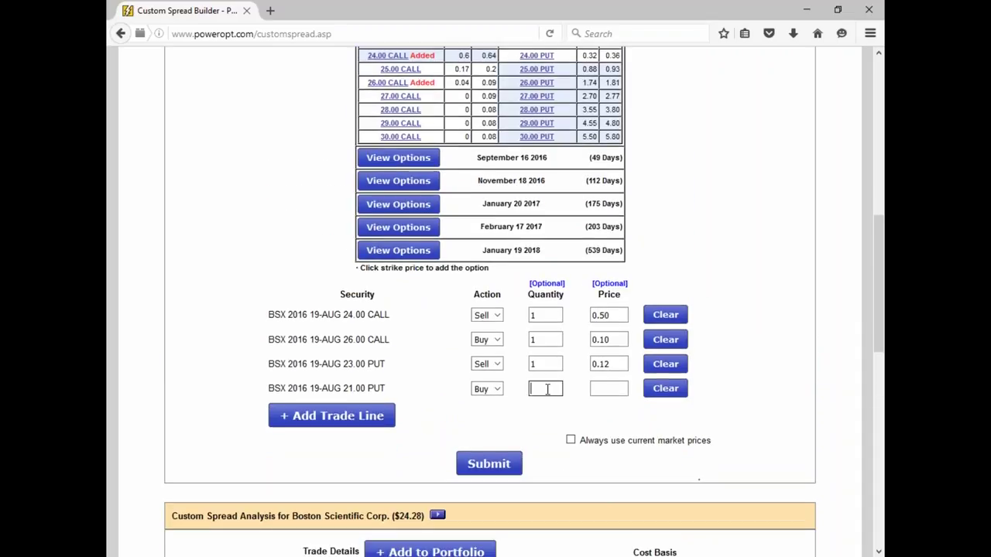
type("1")
left_click(602, 389)
type("0")
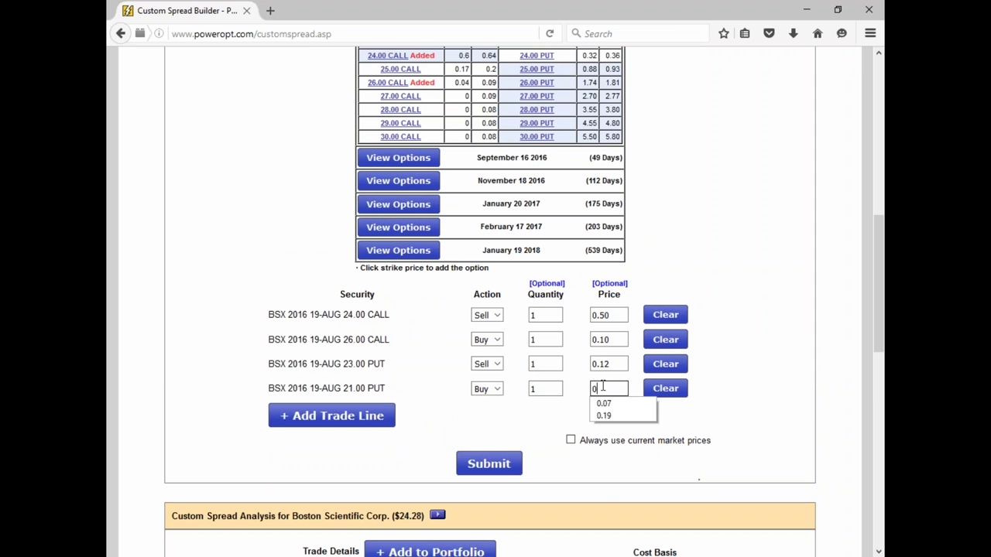
type(".06")
left_click(489, 463)
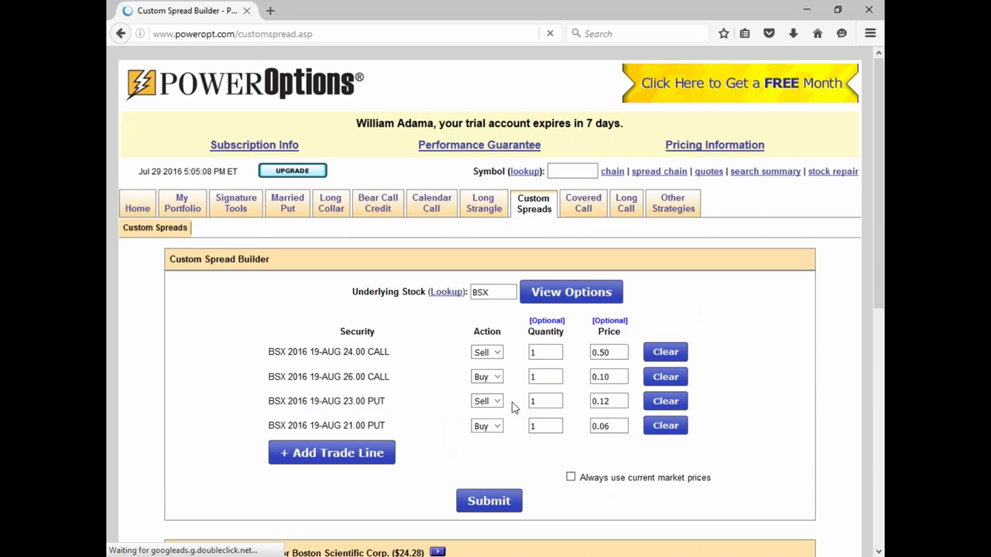
scroll(511, 408, "down", 12)
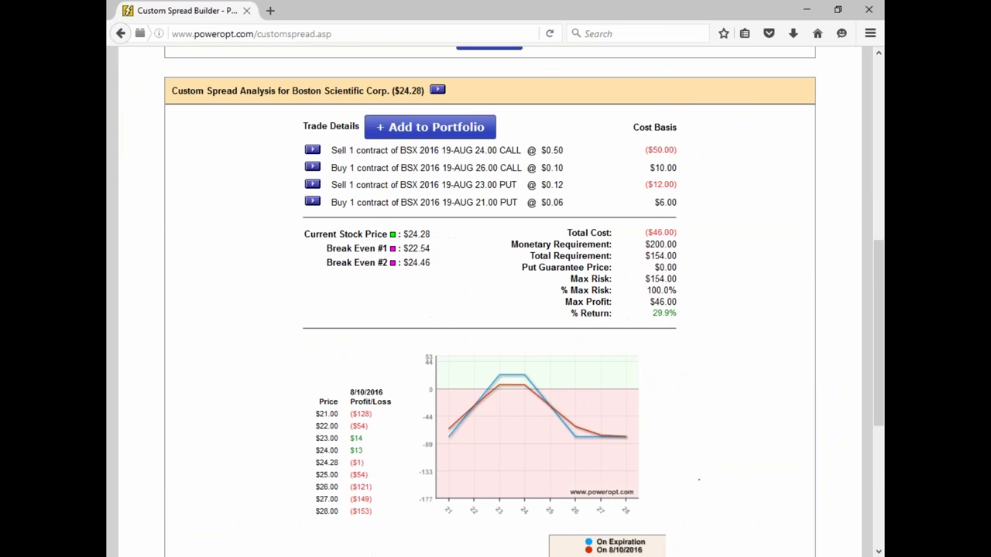
- Highlight Max Profit $46.00 and Total Requirement $154.00, and mark the chart's lowest loss level
double_click(663, 225)
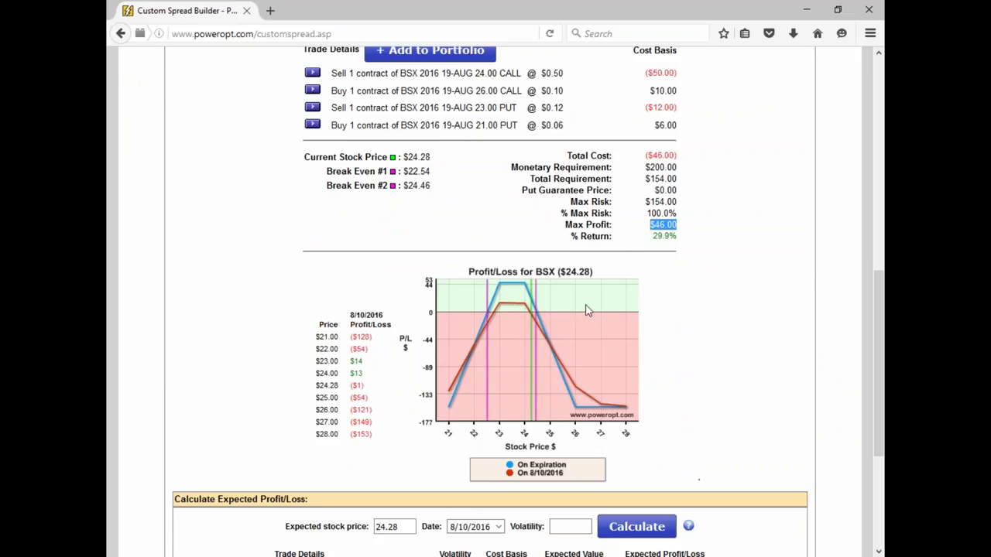
double_click(649, 179)
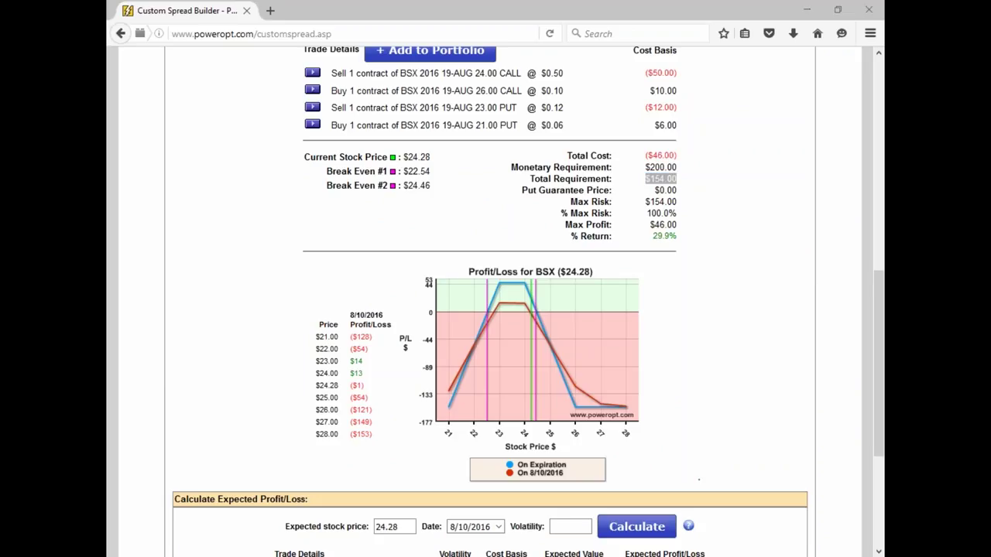
left_click_drag(715, 143, 735, 160)
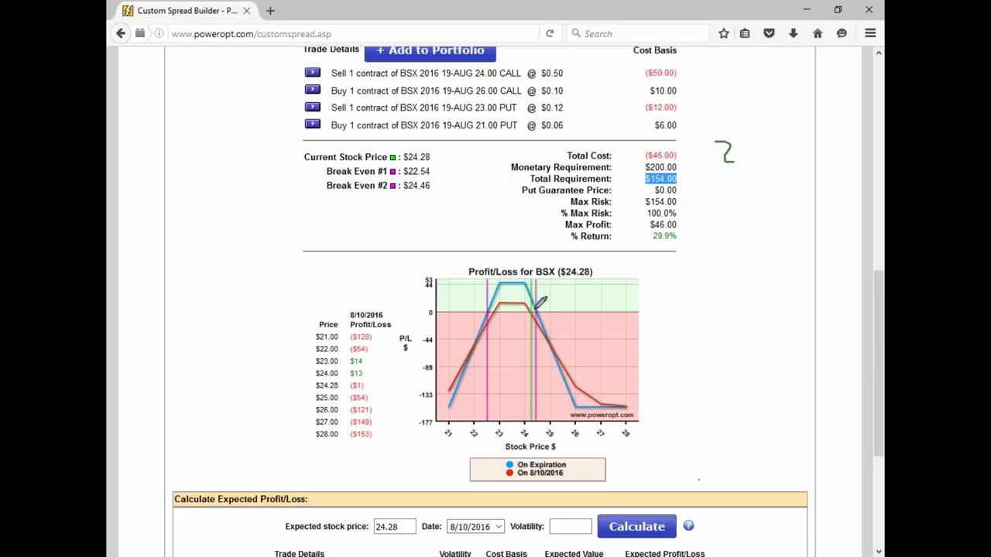
left_click_drag(449, 404, 353, 407)
- Circle the payoff peak, tick Max Profit, % Return and Max Risk, and trace both slopes
mouse_move(509, 284)
left_mouse_down()
mouse_move(527, 282)
mouse_move(508, 284)
left_mouse_up()
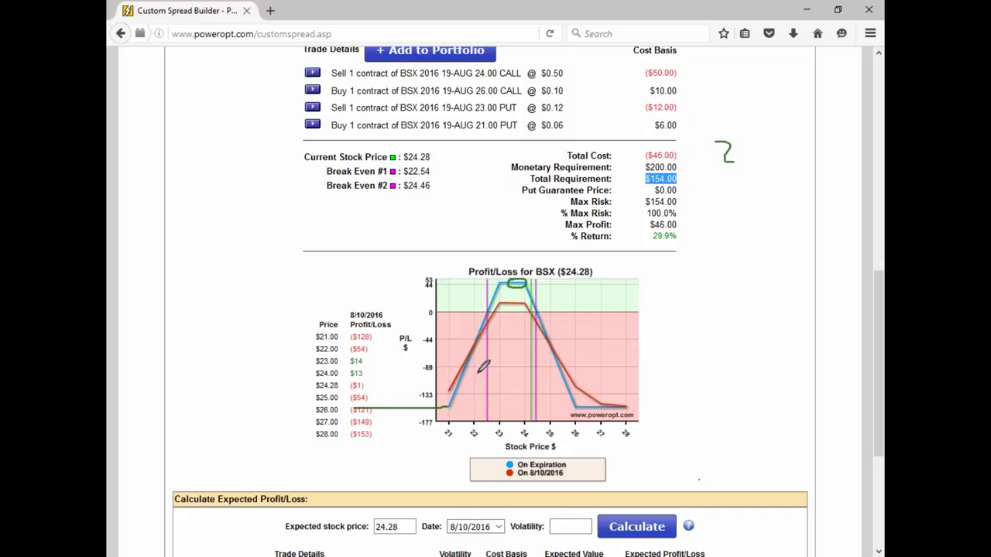
mouse_move(688, 224)
left_mouse_down()
mouse_move(695, 238)
mouse_move(720, 214)
left_mouse_up()
left_click_drag(681, 202, 696, 196)
mouse_move(538, 291)
left_mouse_down()
mouse_move(570, 325)
mouse_move(573, 358)
left_mouse_up()
mouse_move(490, 299)
left_mouse_down()
mouse_move(470, 310)
mouse_move(462, 348)
left_mouse_up()
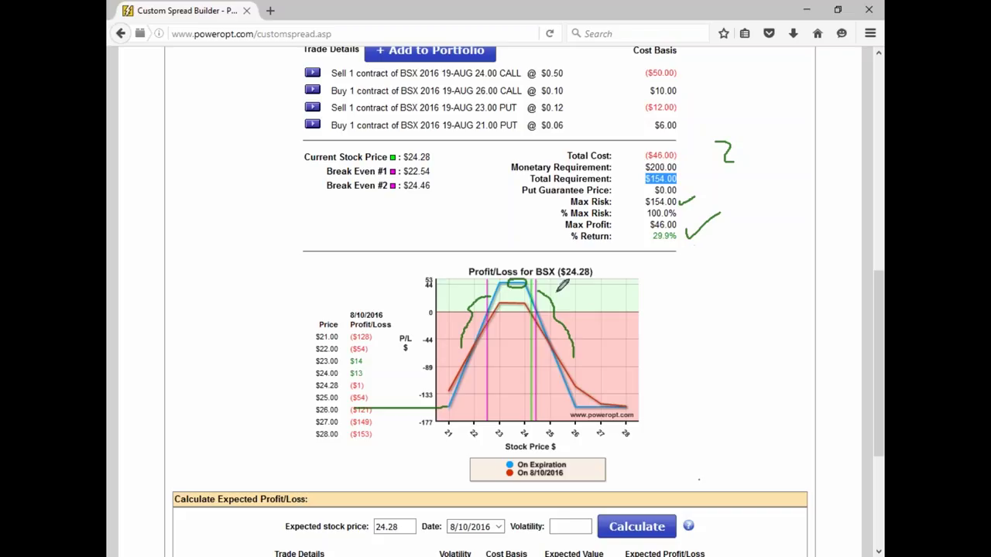
left_click_drag(485, 294, 446, 368)
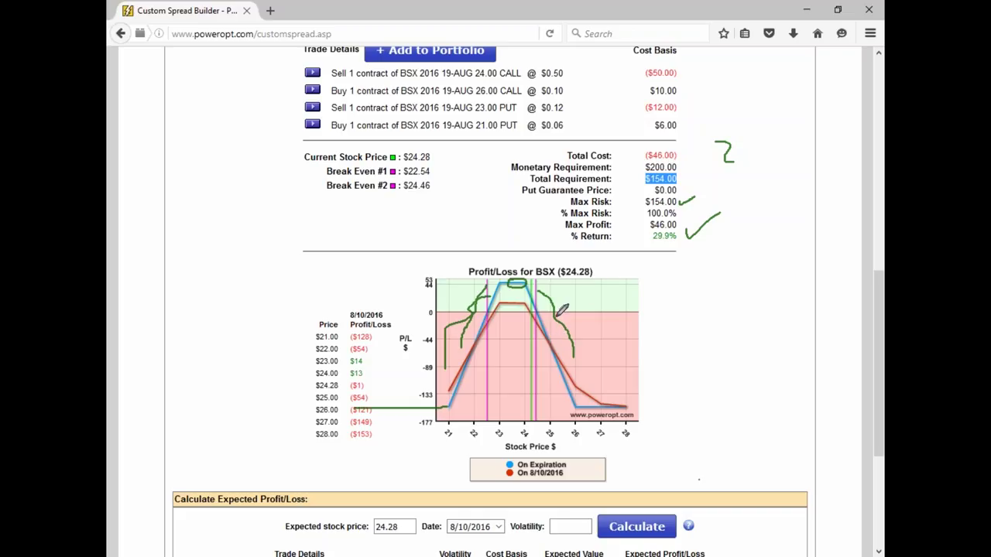
- Circle the two put cost values and handwrite 1.60 and 1.94 beside the figures
left_click_drag(553, 336, 582, 307)
left_click(766, 187)
mouse_move(757, 168)
left_mouse_down()
mouse_move(755, 189)
mouse_move(799, 165)
left_mouse_up()
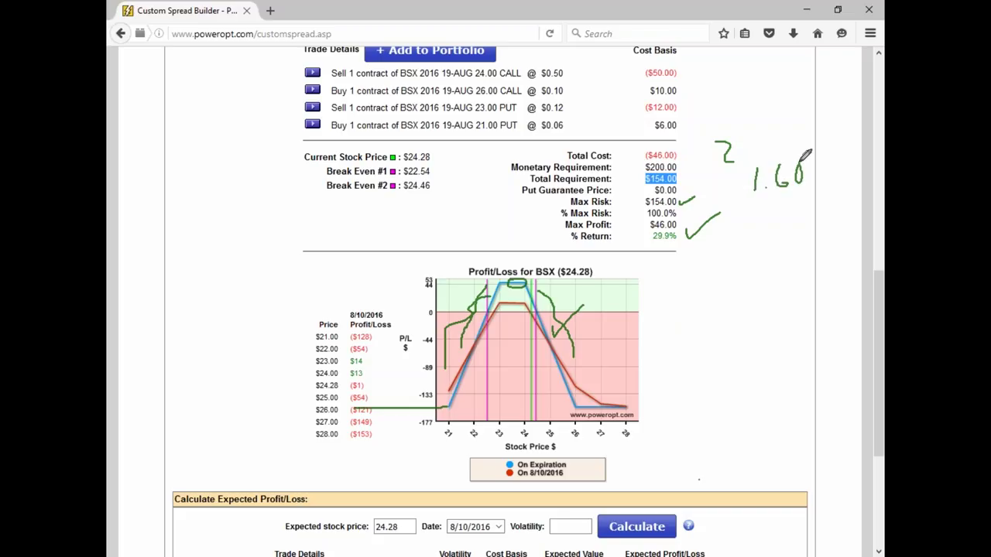
mouse_move(672, 99)
left_mouse_down()
mouse_move(635, 108)
mouse_move(686, 99)
left_mouse_up()
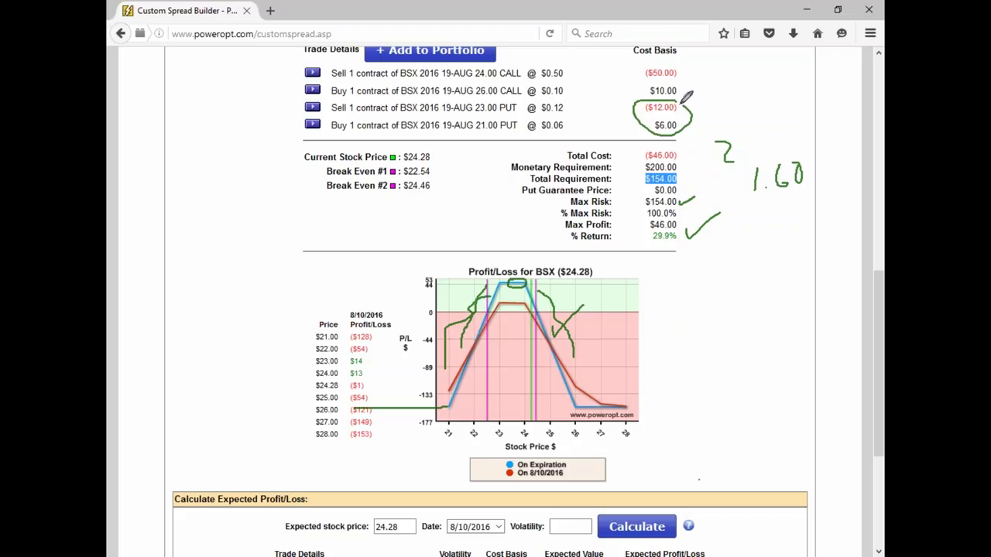
mouse_move(752, 209)
left_mouse_down()
mouse_move(751, 223)
mouse_move(811, 210)
mouse_move(808, 232)
left_mouse_up()
left_click(762, 221)
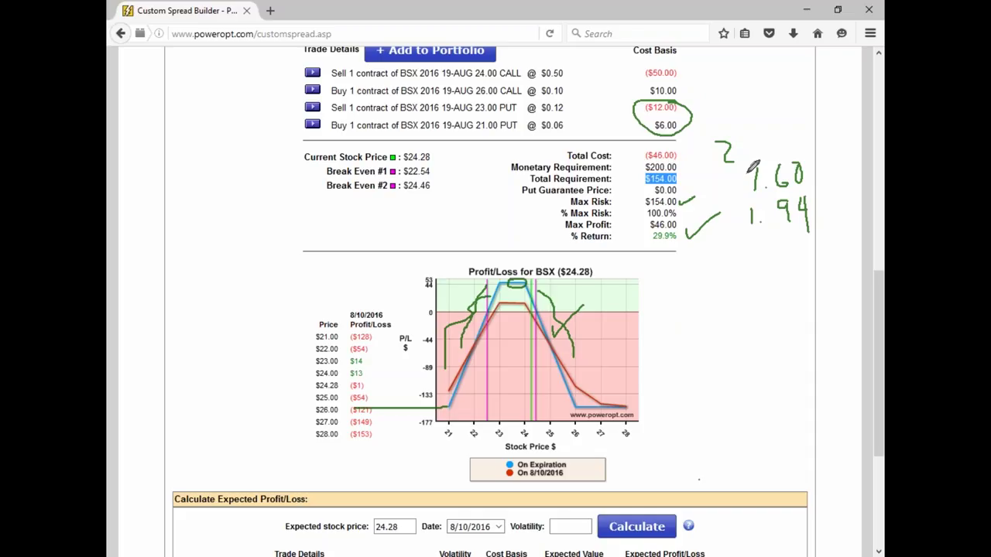
- Underline the figures, write their total 3.54 beneath, and circle it
left_click_drag(729, 245, 819, 230)
mouse_move(751, 262)
left_mouse_down()
mouse_move(765, 271)
mouse_move(753, 275)
mouse_move(784, 271)
mouse_move(797, 249)
mouse_move(800, 263)
left_mouse_up()
left_click(774, 268)
mouse_move(801, 263)
left_mouse_down()
mouse_move(813, 261)
mouse_move(810, 273)
left_mouse_up()
mouse_move(681, 172)
left_mouse_down()
mouse_move(685, 179)
mouse_move(706, 150)
left_mouse_up()
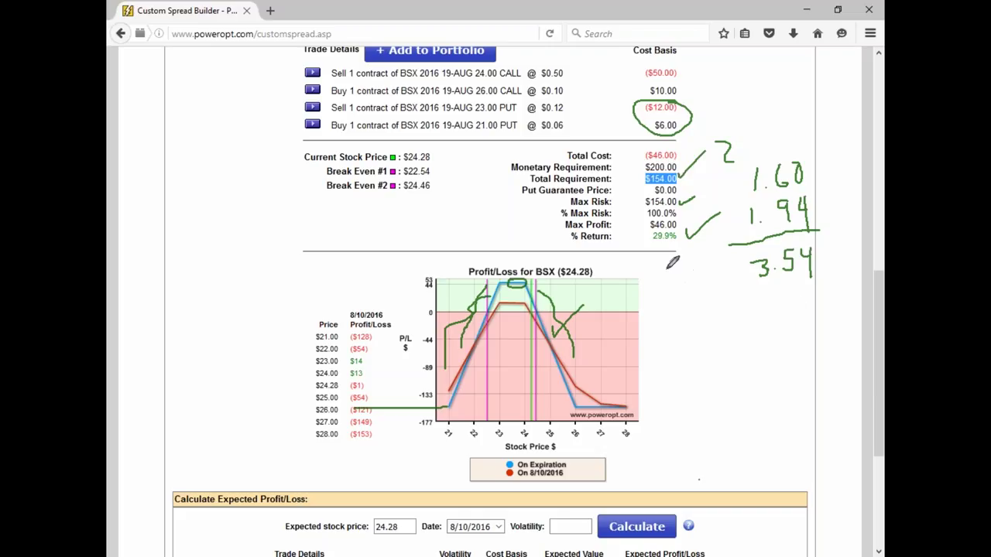
left_click(648, 226)
mouse_move(778, 242)
left_mouse_down()
mouse_move(784, 286)
mouse_move(796, 242)
left_mouse_up()
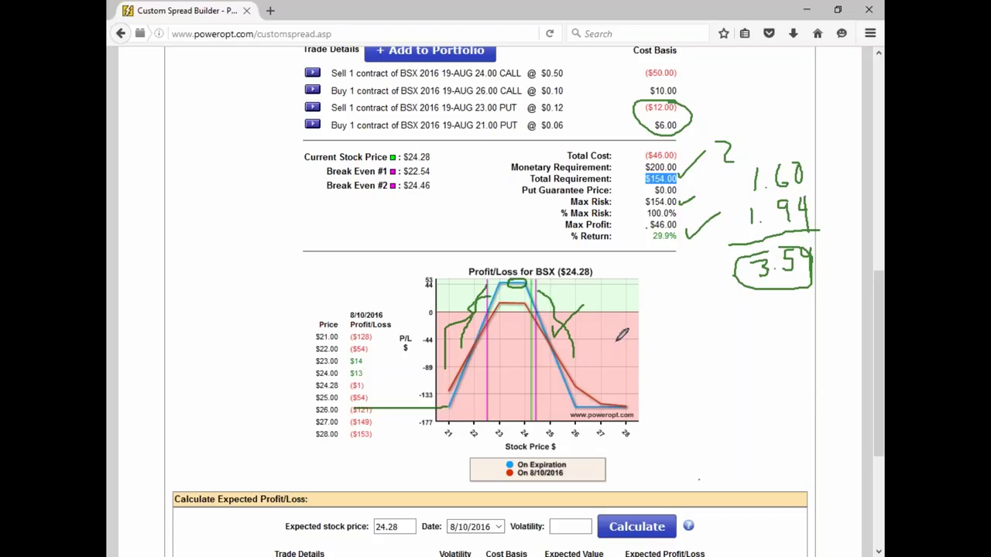
- Clear the ink, then mark the payoff peak, arrow the right slope and bracket the put costs
key("Escape")
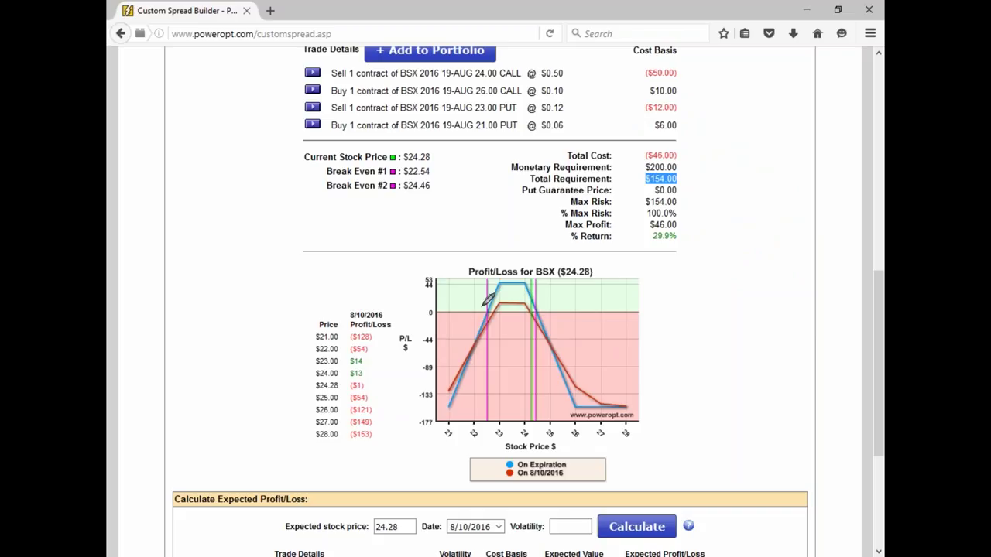
mouse_move(533, 302)
left_mouse_down()
mouse_move(517, 279)
mouse_move(512, 291)
left_mouse_up()
left_click_drag(529, 303, 571, 334)
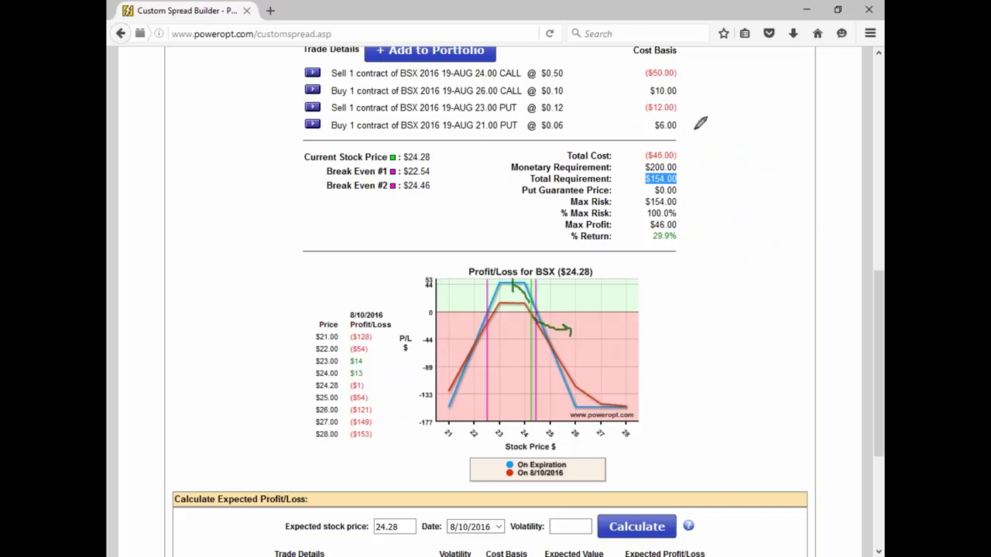
mouse_move(675, 101)
left_mouse_down()
mouse_move(693, 125)
mouse_move(682, 131)
left_mouse_up()
mouse_move(566, 332)
left_mouse_down()
mouse_move(560, 385)
mouse_move(371, 367)
left_mouse_up()
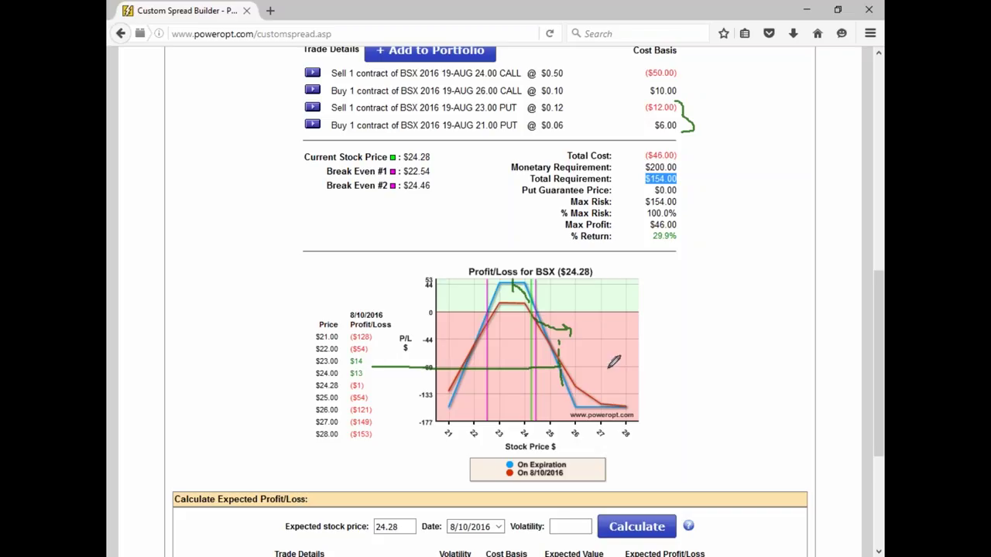
- Handwrite -18 and -90 beside the risk figures and trace the falling slope to break-even
mouse_move(731, 208)
left_mouse_down()
mouse_move(732, 233)
mouse_move(756, 222)
mouse_move(743, 215)
left_mouse_up()
mouse_move(713, 224)
left_mouse_down()
mouse_move(722, 224)
mouse_move(728, 271)
mouse_move(746, 267)
left_mouse_up()
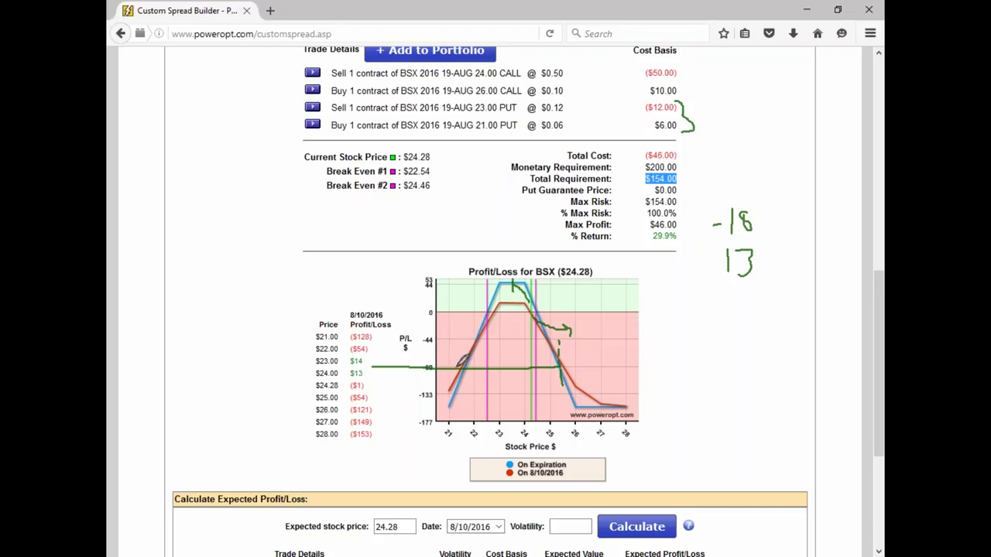
mouse_move(703, 313)
left_mouse_down()
mouse_move(734, 303)
mouse_move(731, 321)
mouse_move(745, 307)
left_mouse_up()
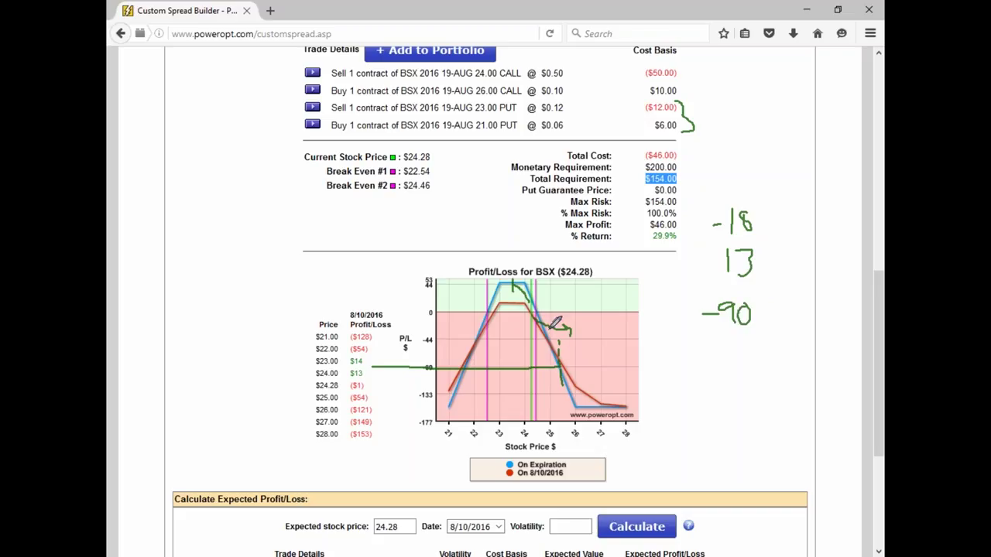
left_click_drag(547, 330, 483, 355)
left_click_drag(436, 165, 457, 160)
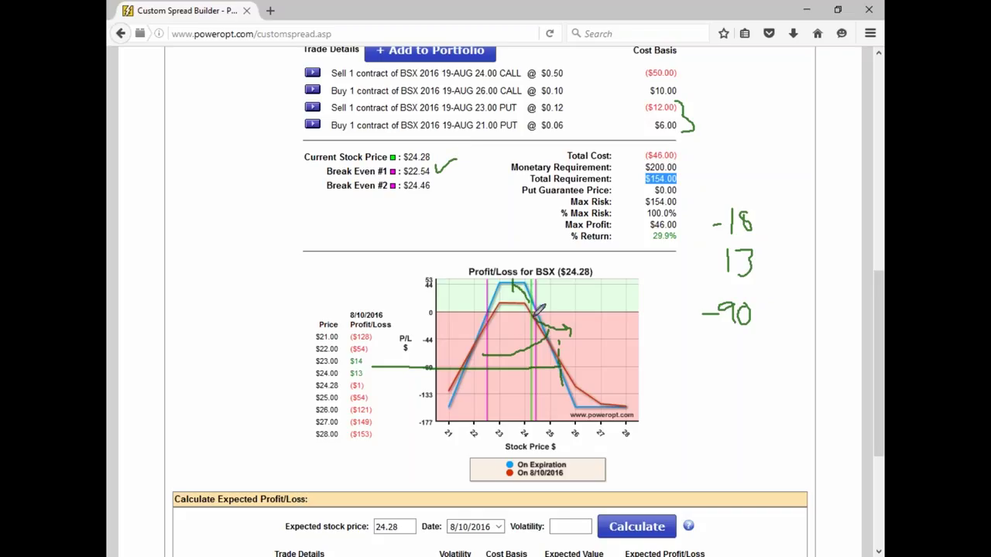
mouse_move(510, 325)
left_mouse_down()
mouse_move(474, 325)
mouse_move(472, 334)
left_mouse_up()
- Wipe the ink, redraw the put bracket, tick and slope arrow, then wipe it all again
key("e")
mouse_move(637, 101)
left_mouse_down()
mouse_move(688, 102)
mouse_move(689, 135)
mouse_move(636, 137)
left_mouse_up()
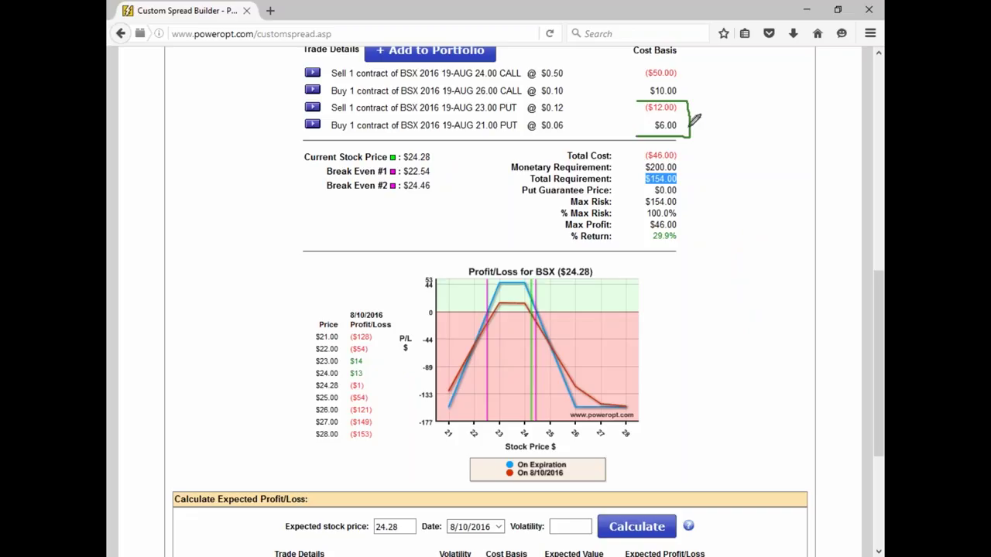
left_click_drag(696, 118, 711, 109)
left_click_drag(525, 324, 565, 339)
key("Escape")
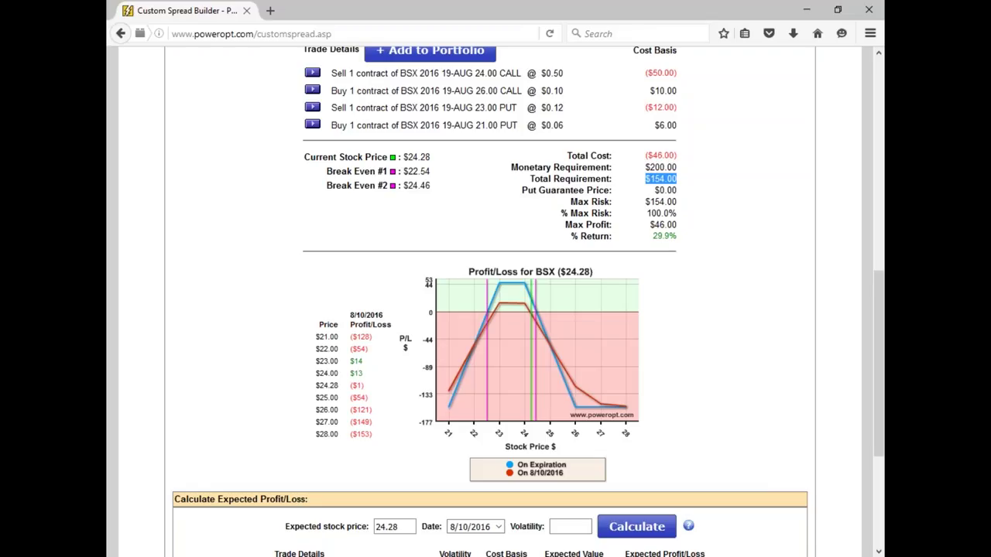
- Remove the 21.00 PUT and 23.00 PUT trade lines from the entry form
left_click(721, 220)
mouse_move(518, 311)
scroll(683, 325, "up", 3)
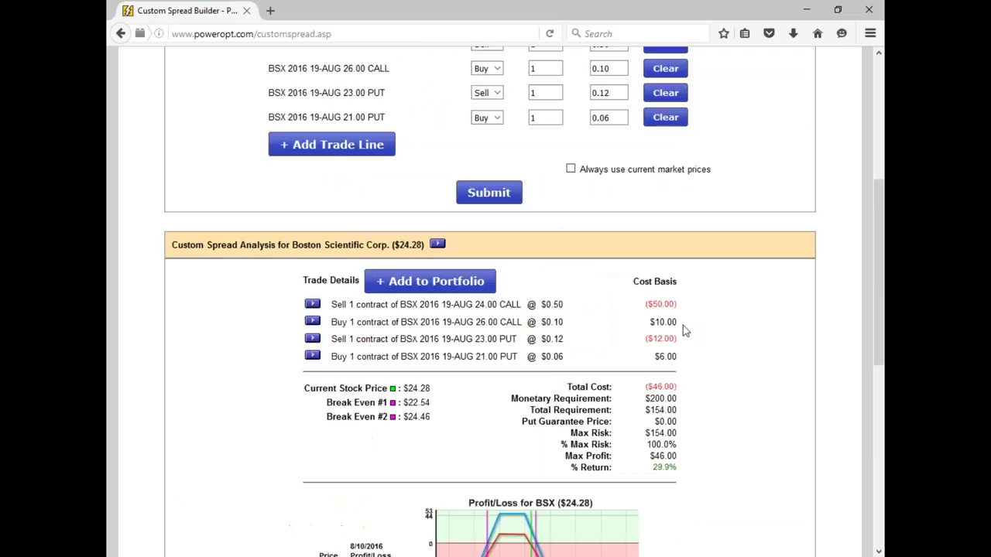
scroll(683, 325, "up", 1)
left_click(668, 194)
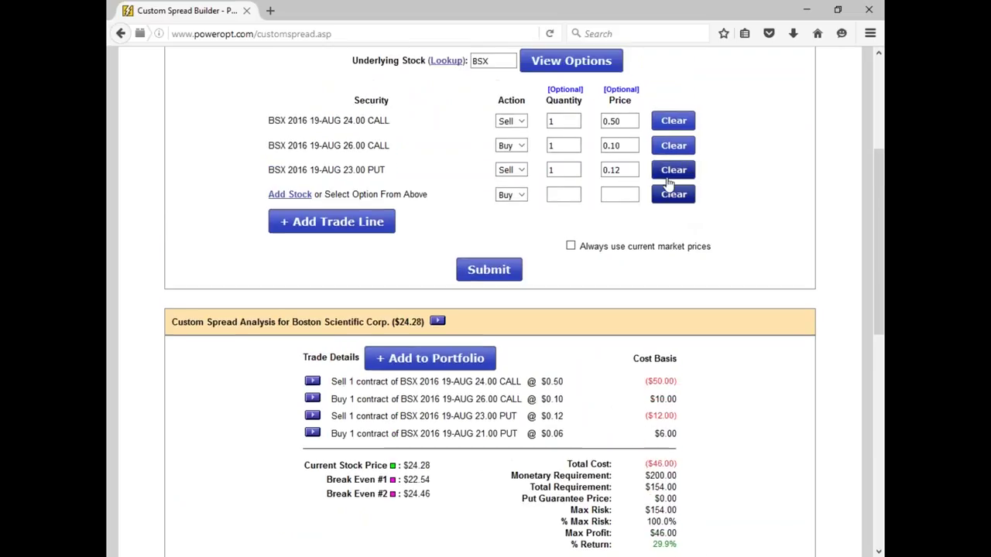
left_click(669, 175)
- Check the 24.00 call leg at 0.50 and resubmit the two-call spread
left_click_drag(341, 122, 409, 124)
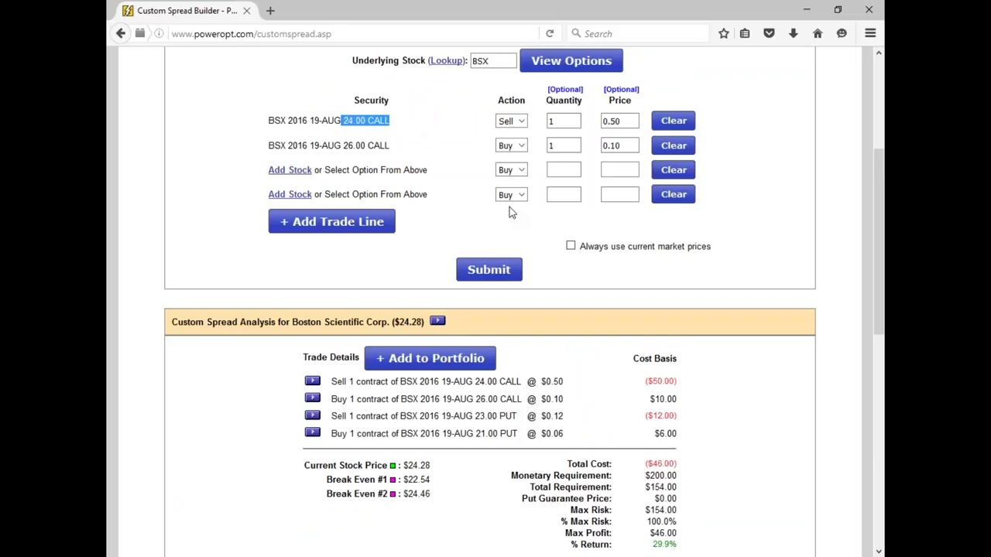
left_click(624, 122)
scroll(567, 342, "down", 5)
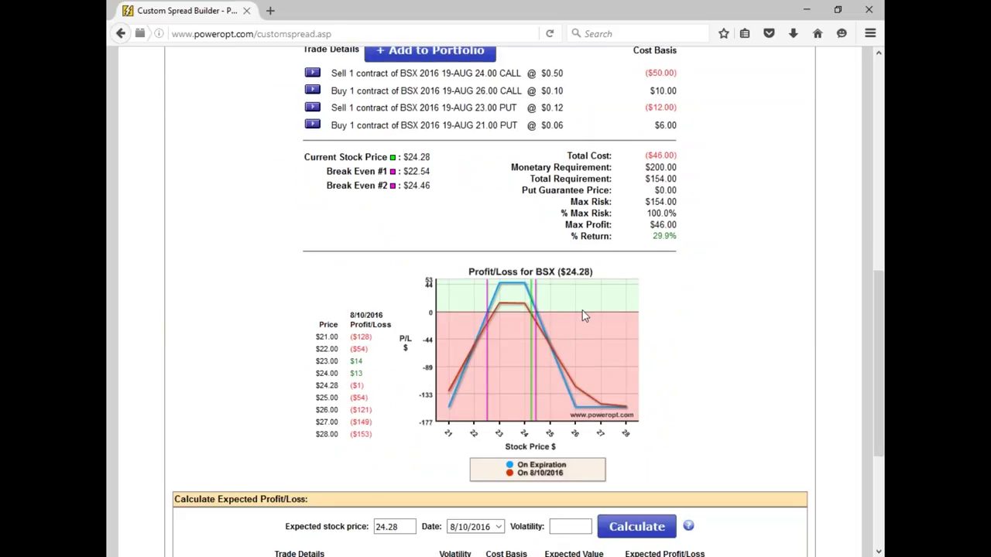
key("Return")
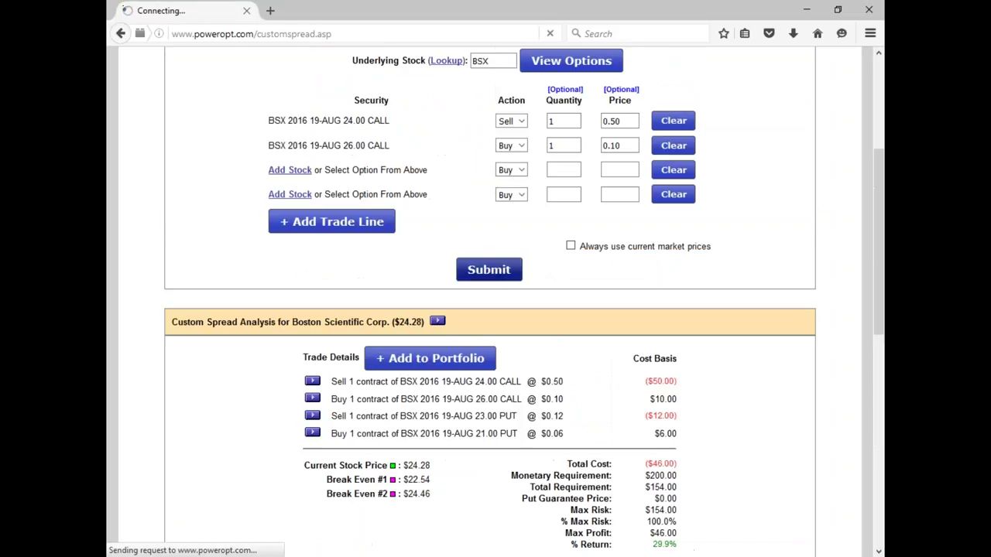
scroll(597, 288, "down", 1)
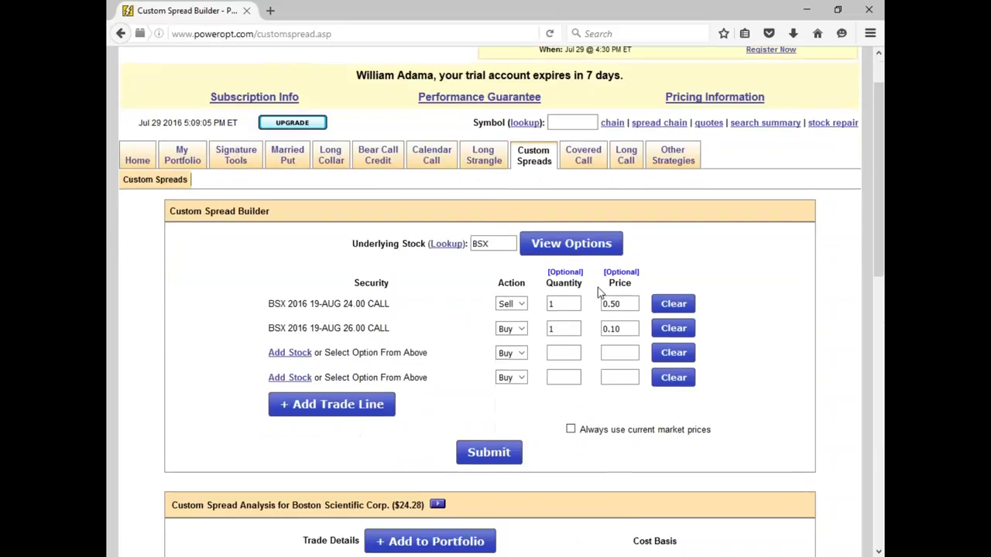
- Bring up the August 19 2016 BSX strike prices for the new third leg
scroll(598, 287, "down", 1)
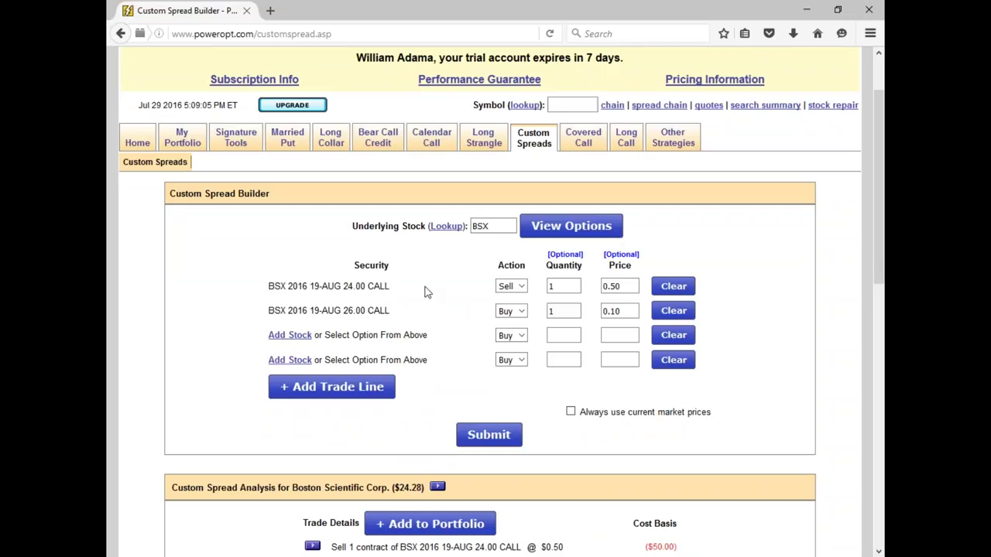
left_click_drag(343, 287, 481, 301)
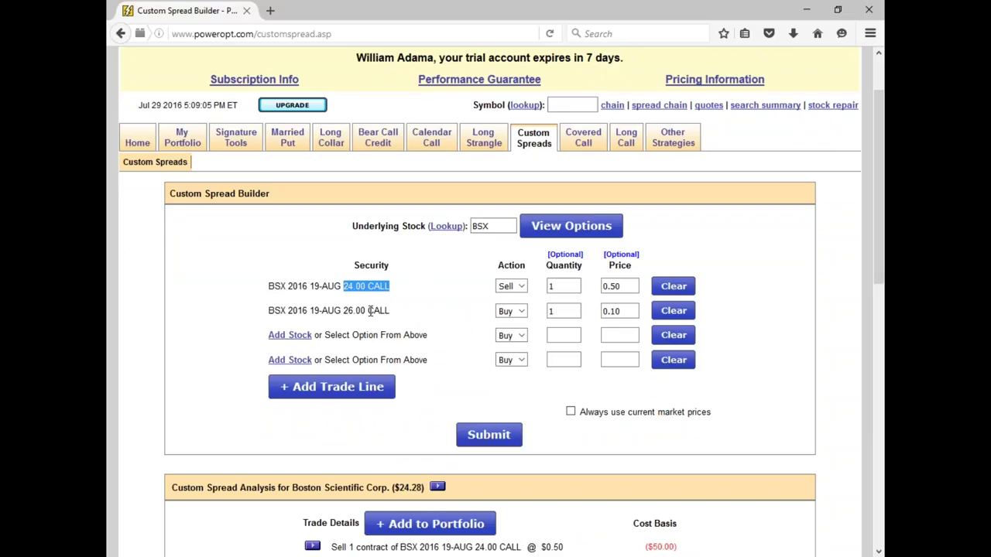
left_click(583, 226)
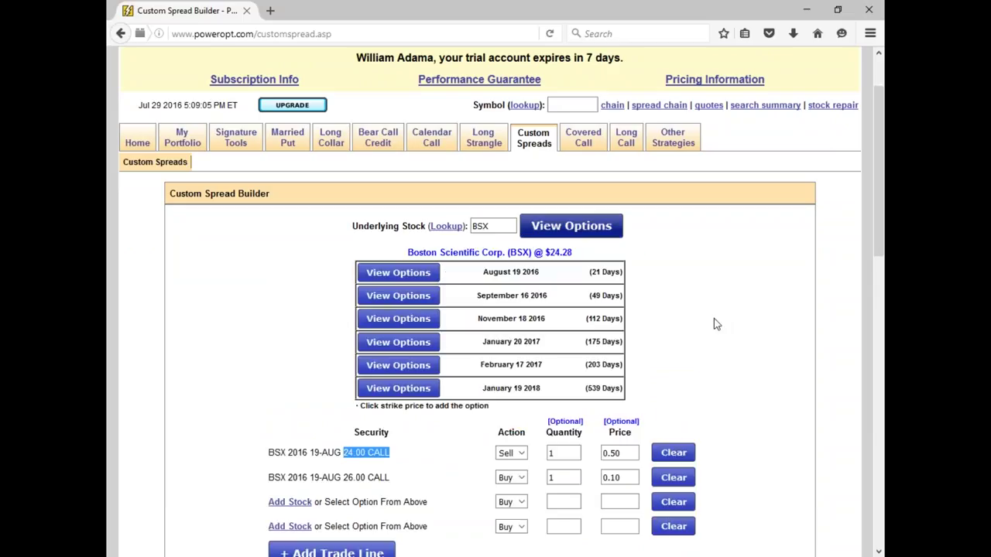
left_click(398, 272)
scroll(391, 297, "down", 3)
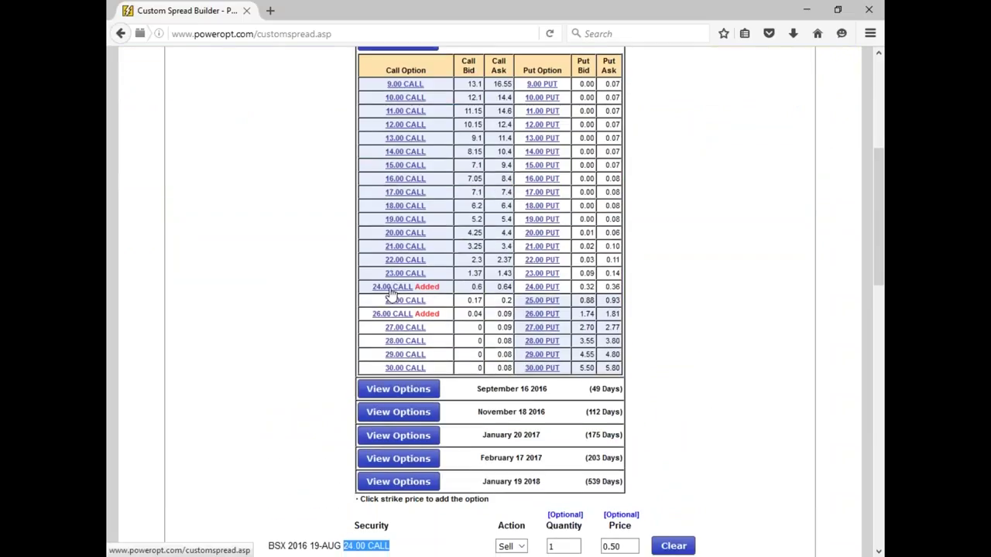
scroll(721, 315, "down", 1)
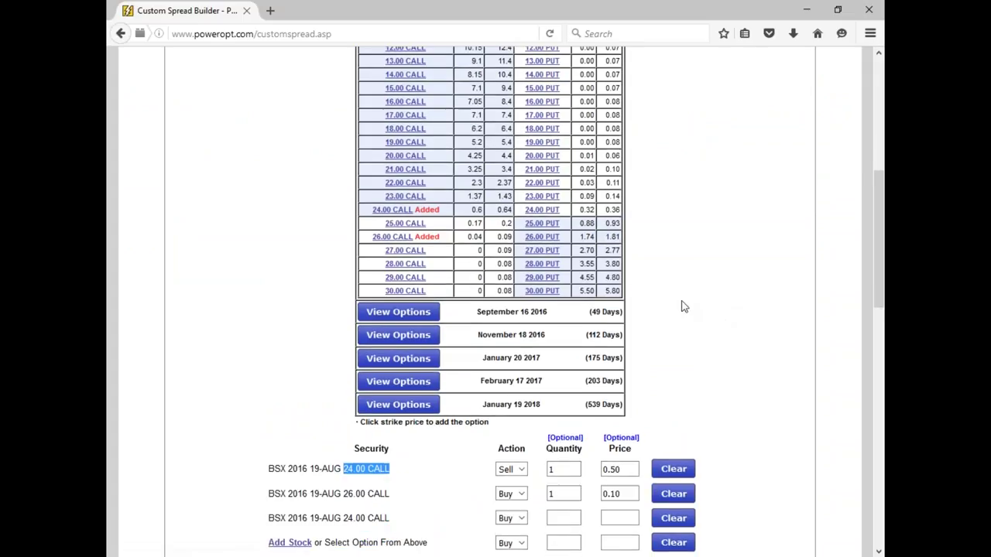
scroll(605, 264, "down", 2)
- Set the third leg to Buy, quantity 1, price 0.65
left_click(511, 364)
left_click(507, 377)
left_click(564, 364)
type("1")
left_click(621, 363)
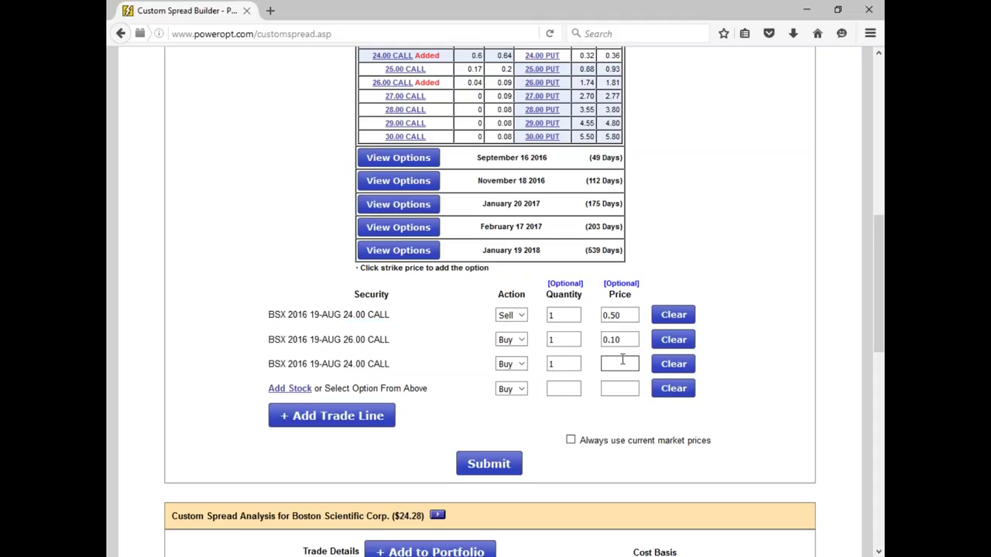
type("0.")
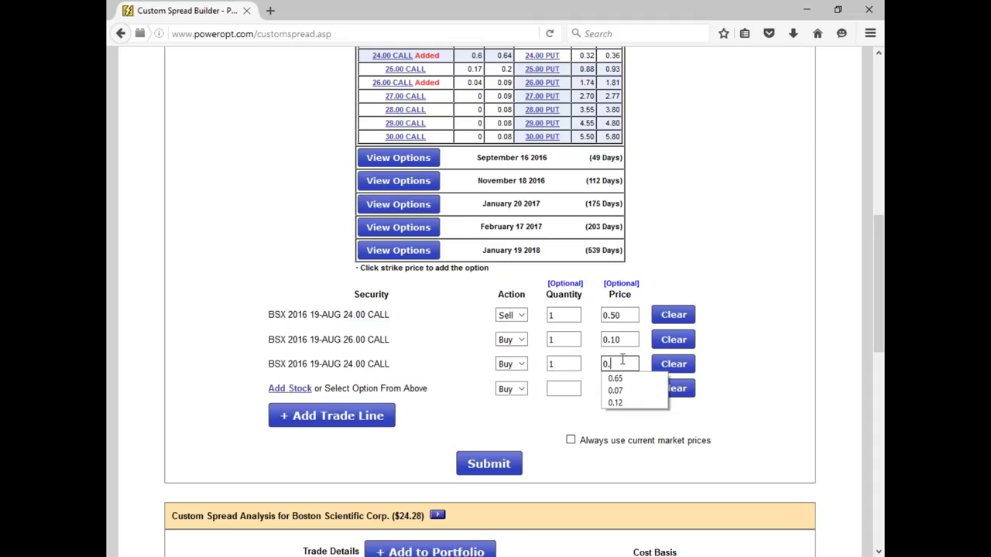
type("58")
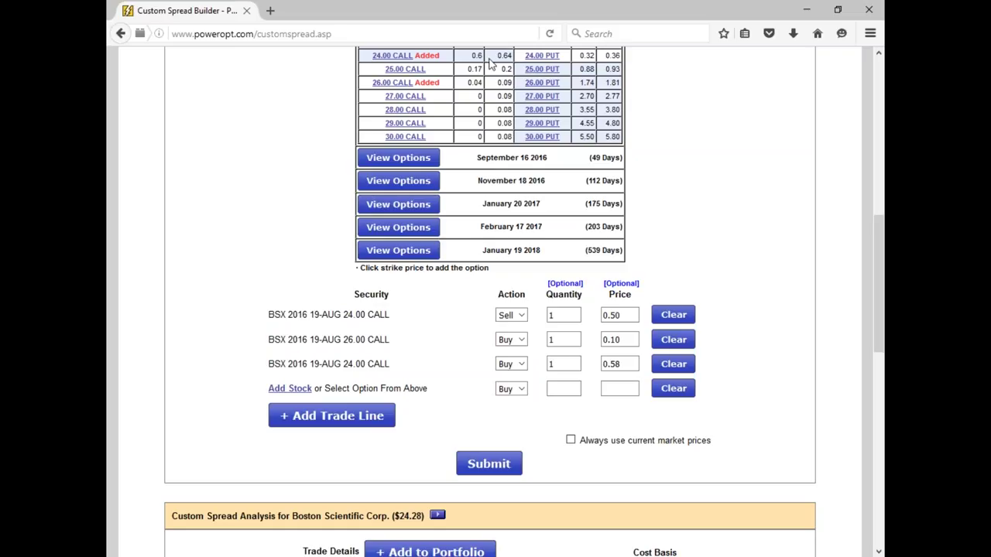
left_click(563, 316)
key("BackSpace")
type("65")
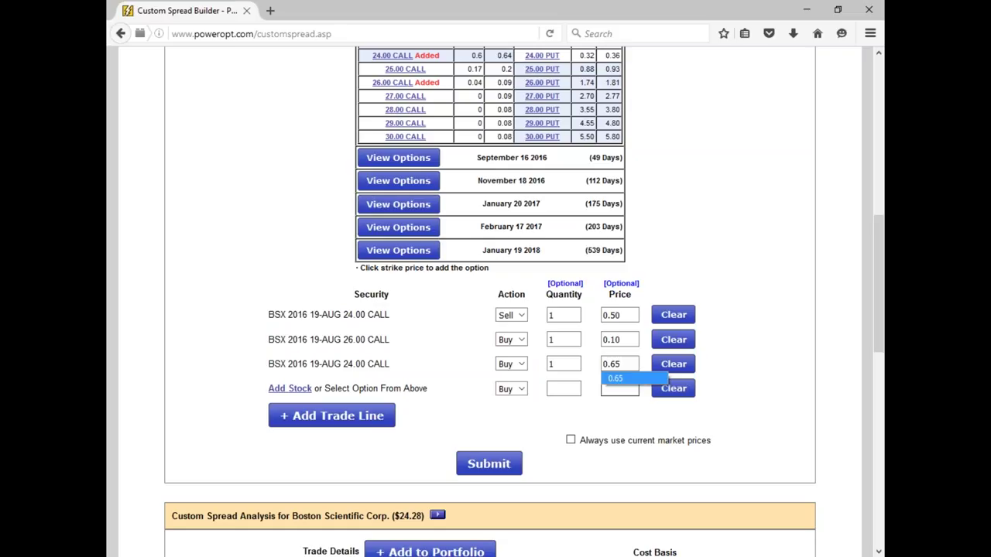
left_click(629, 368)
left_click(629, 367)
- Submit the three-leg spread and review its $25 max risk and infinite max profit
left_click(481, 467)
scroll(489, 309, "down", 9)
scroll(489, 310, "down", 2)
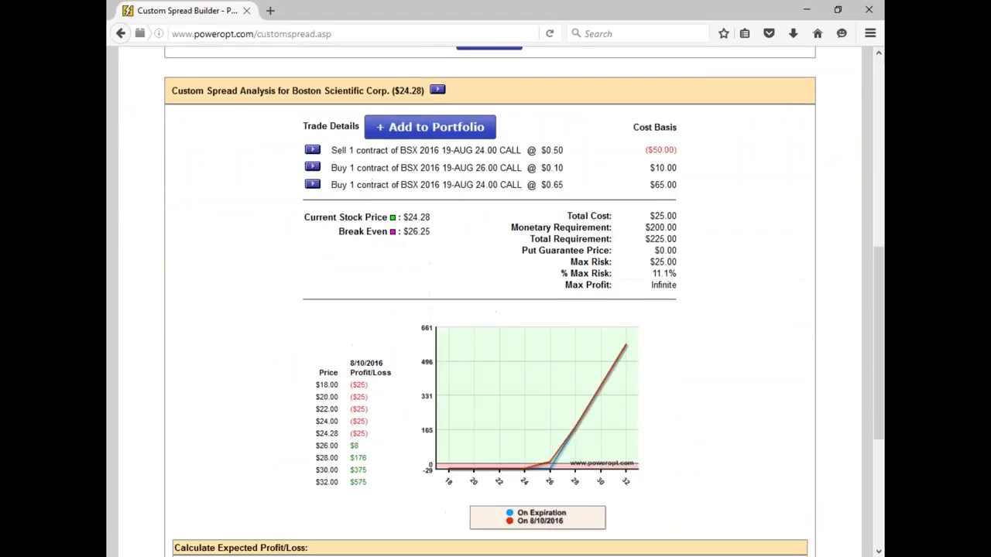
scroll(489, 310, "down", 2)
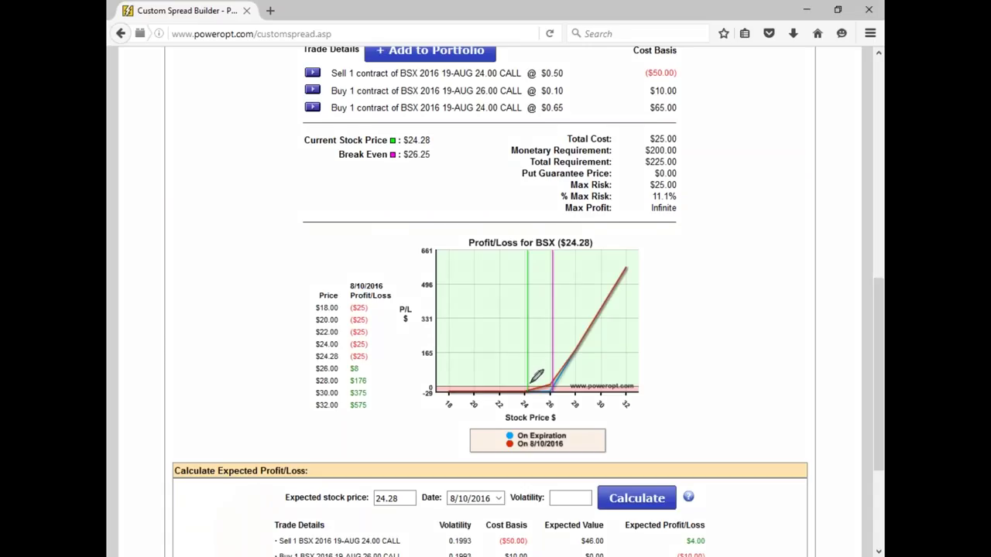
mouse_move(531, 383)
left_mouse_down()
mouse_move(579, 345)
mouse_move(577, 365)
left_mouse_up()
mouse_move(685, 153)
left_mouse_down()
mouse_move(636, 159)
mouse_move(682, 167)
mouse_move(686, 151)
left_mouse_up()
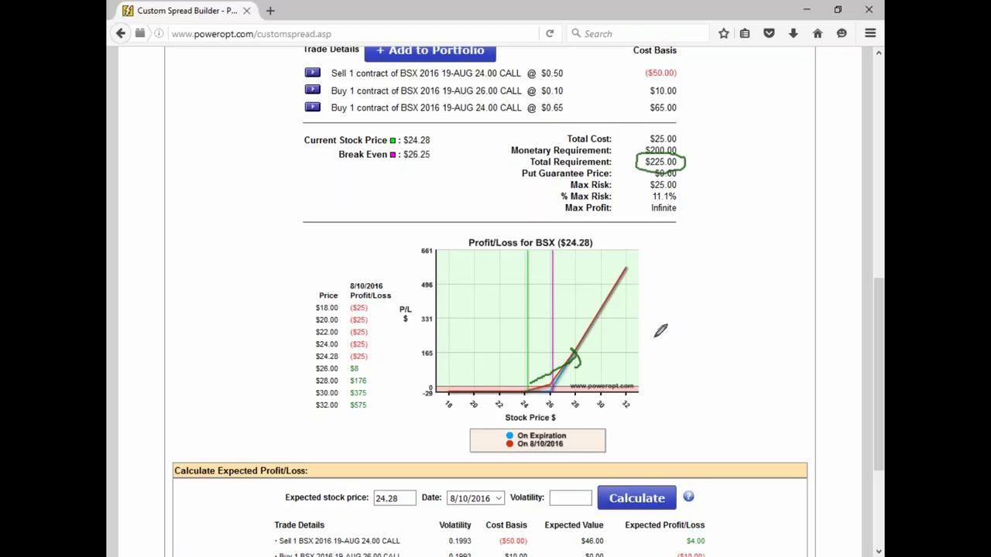
mouse_move(634, 315)
left_mouse_down()
mouse_move(673, 315)
mouse_move(661, 333)
left_mouse_up()
mouse_move(545, 384)
left_mouse_down()
mouse_move(587, 356)
mouse_move(590, 364)
left_mouse_up()
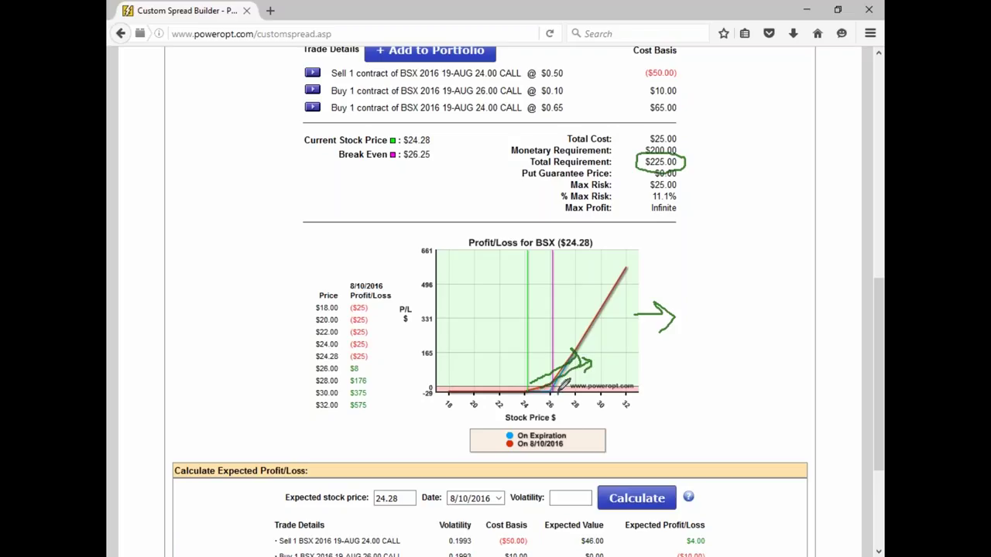
left_click_drag(536, 397, 553, 390)
mouse_move(554, 387)
left_mouse_down()
mouse_move(639, 358)
mouse_move(633, 374)
left_mouse_up()
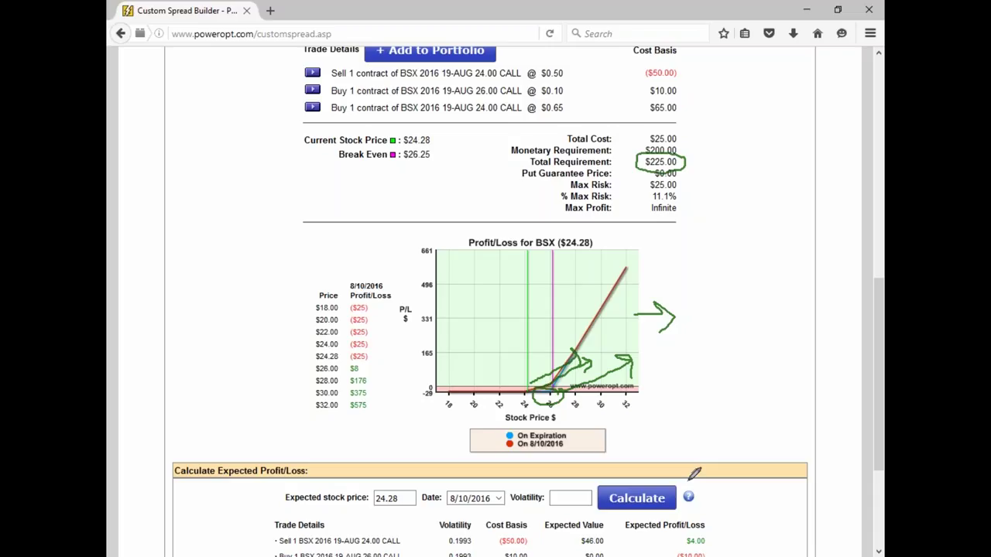
key("e")
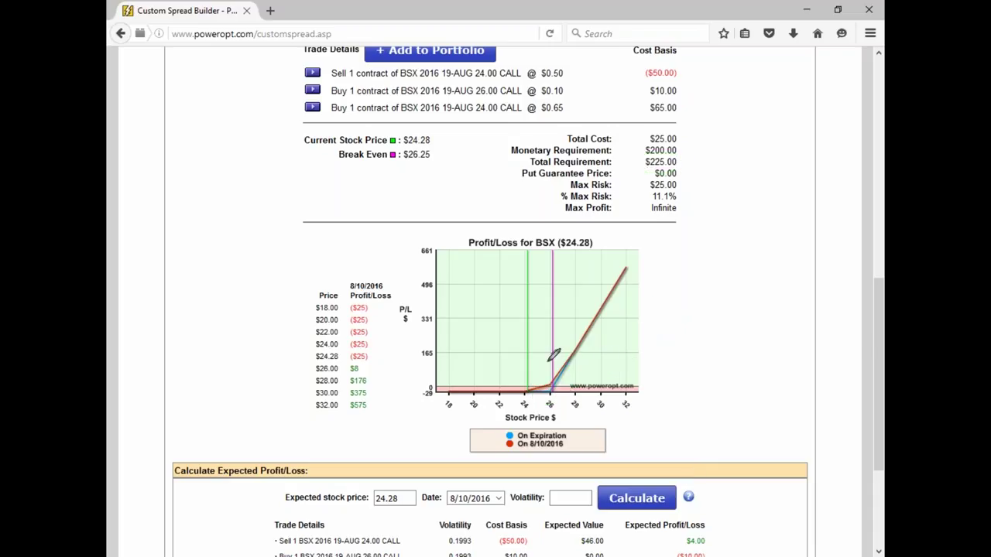
mouse_move(697, 184)
left_mouse_down()
mouse_move(678, 144)
mouse_move(639, 155)
mouse_move(696, 158)
left_mouse_up()
mouse_move(686, 80)
left_mouse_down()
mouse_move(655, 72)
mouse_move(690, 93)
mouse_move(690, 79)
left_mouse_up()
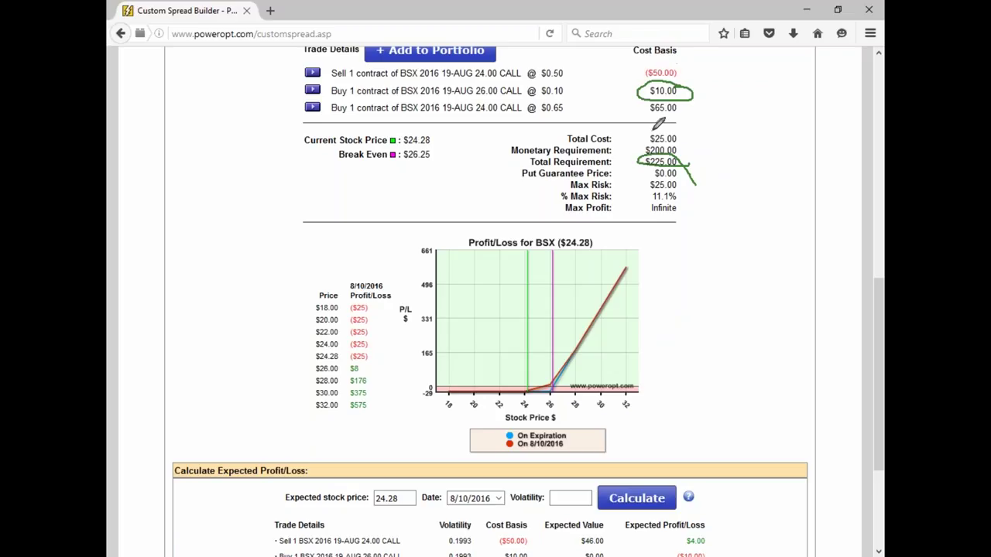
mouse_move(667, 132)
left_mouse_down()
mouse_move(680, 145)
mouse_move(658, 129)
left_mouse_up()
key("e")
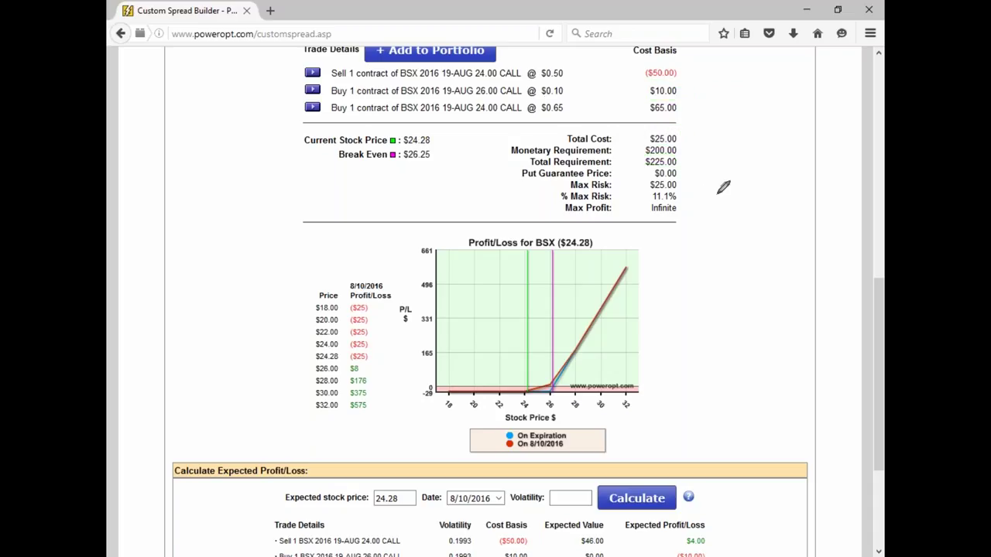
- Clear rows 1 and 3, price the 26.00 call at 0.25, and submit it alone
left_click(744, 219)
scroll(727, 236, "up", 5)
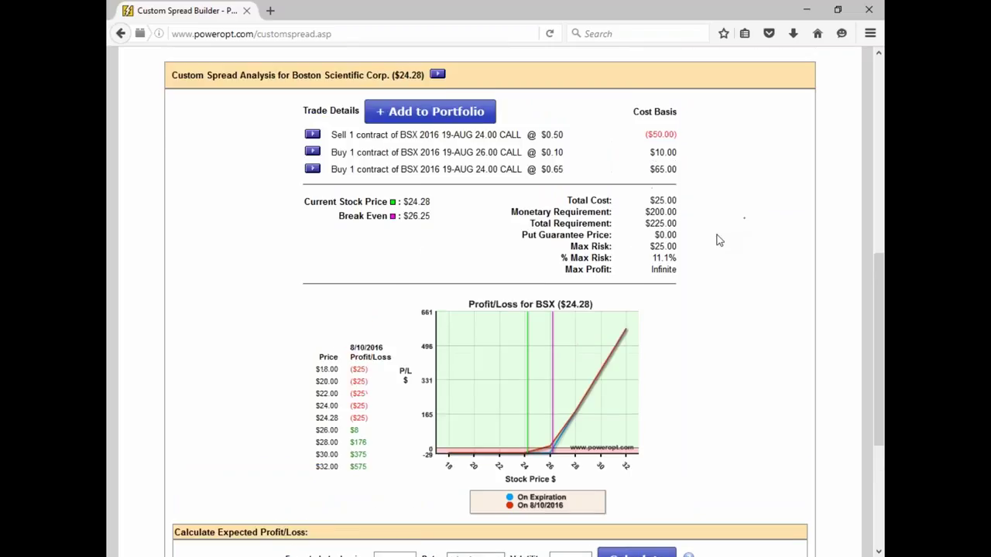
left_click(670, 170)
left_click(670, 121)
left_click(622, 146)
key("BackSpace")
key("BackSpace")
left_click(628, 160)
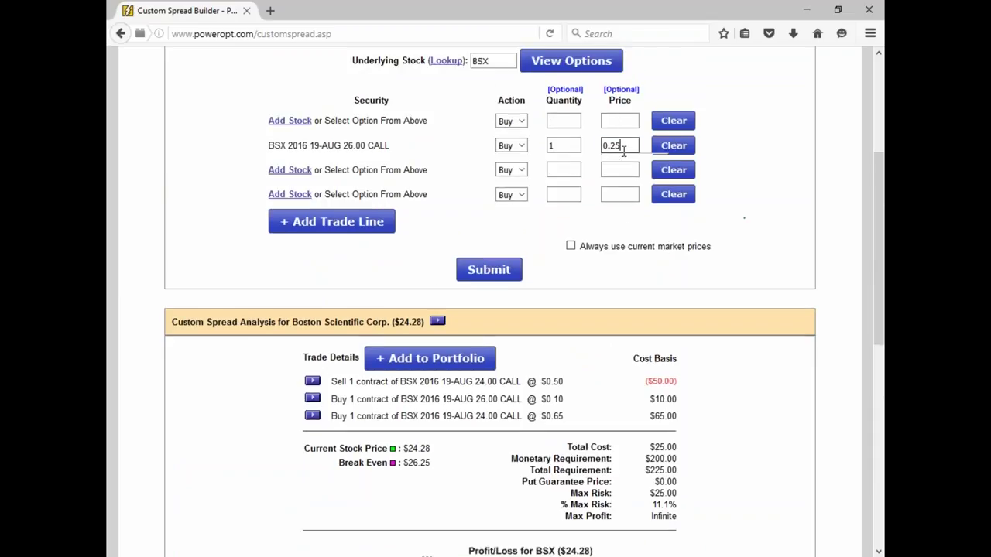
key("Return")
- Review the $25.00 total requirement, then erase the 26.00 call's 0.25 price
scroll(655, 310, "down", 6)
double_click(662, 281)
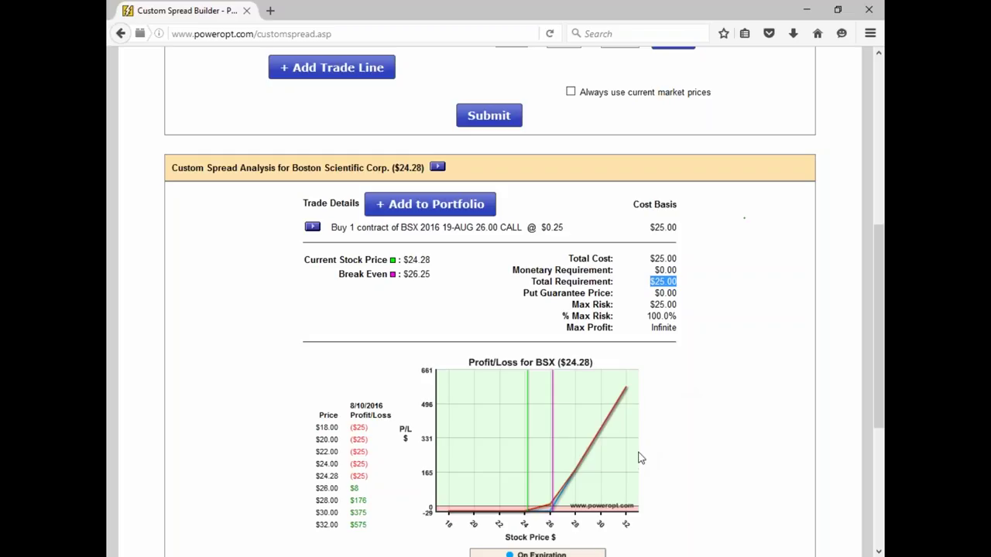
left_click(719, 395)
scroll(719, 396, "down", 3)
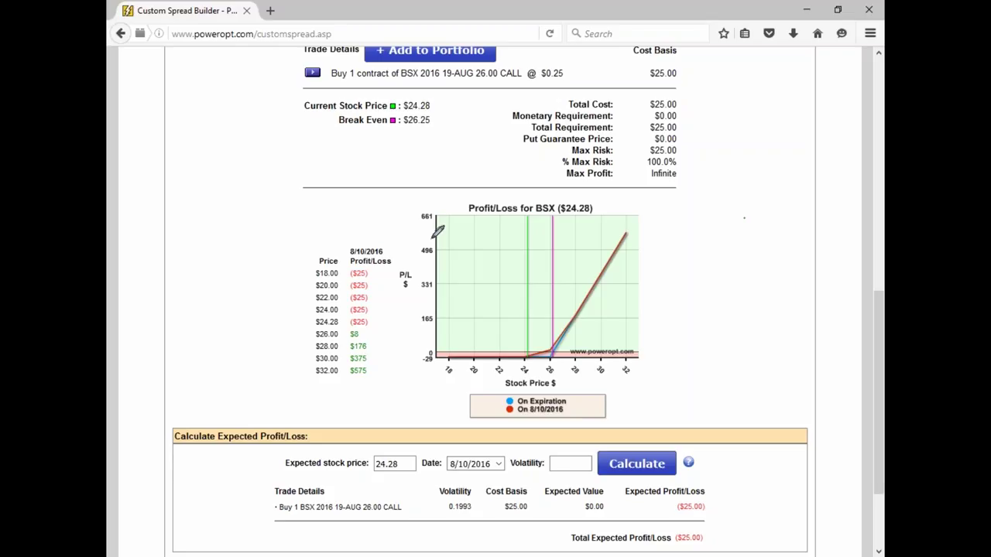
scroll(731, 433, "up", 4)
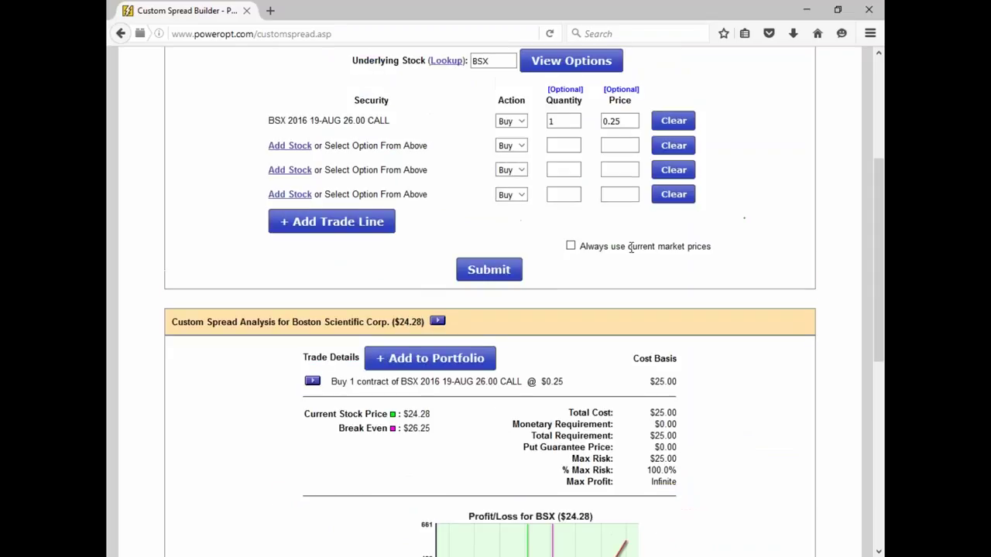
left_click(633, 125)
key("BackSpace")
key("BackSpace")
- Reprice the 26.00 call at 0.10 and add the August 19 2016 24.00 call
type("10")
key("Return")
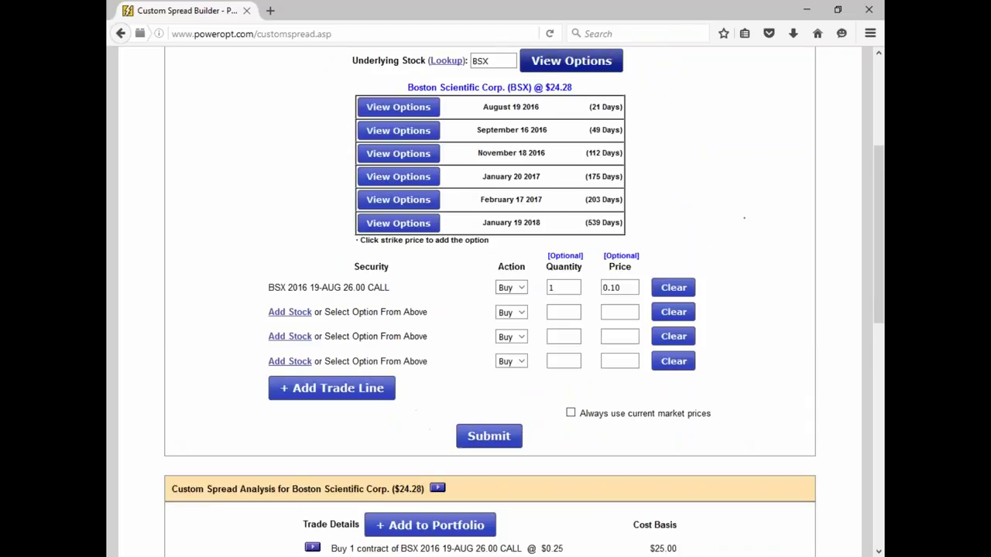
left_click(402, 112)
left_click(406, 353)
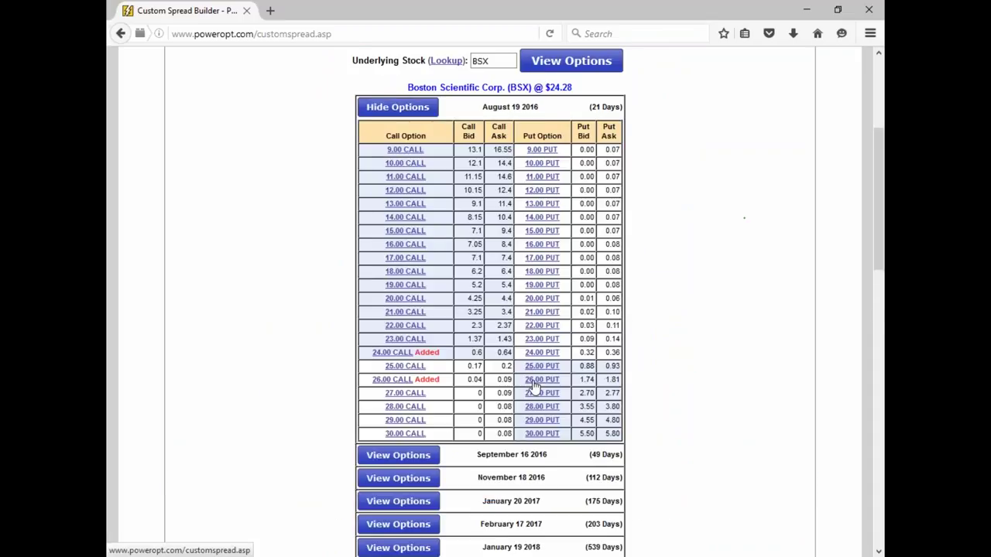
- Make the 24.00 call a sell of 1 at 0.50 and submit the bear call spread
scroll(535, 362, "down", 5)
left_click(521, 329)
left_click(518, 354)
left_click(566, 330)
type("1")
left_click(617, 328)
type("0.50")
left_click(509, 457)
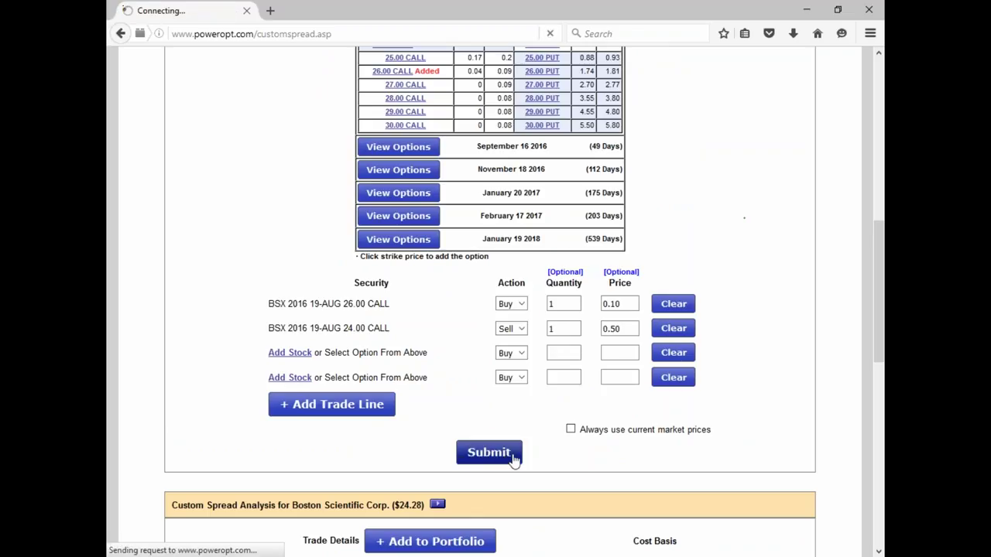
scroll(653, 455, "down", 6)
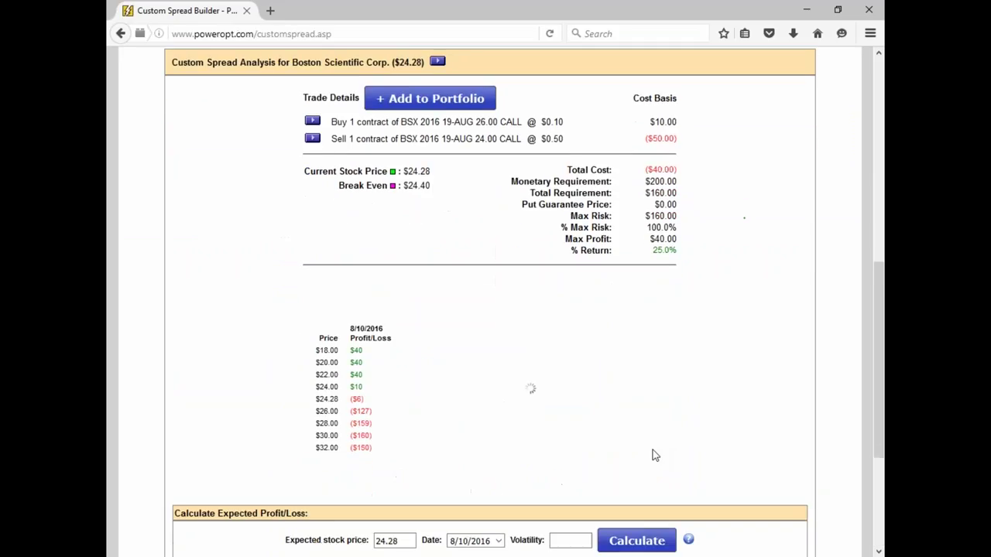
- Handwrite -.18 beside the risk figures and the note "1. Take Loss" next to Trade Details
scroll(653, 455, "up", 1)
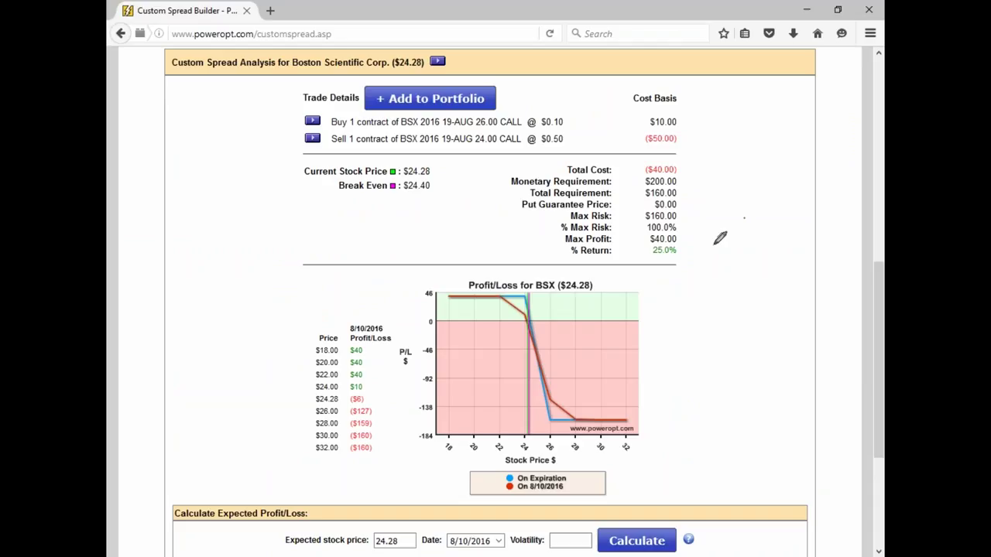
mouse_move(702, 244)
left_mouse_down()
mouse_move(735, 246)
mouse_move(748, 221)
left_mouse_up()
left_click(179, 114)
left_click_drag(184, 103, 198, 103)
mouse_move(190, 103)
left_mouse_down()
mouse_move(190, 117)
mouse_move(220, 107)
mouse_move(224, 124)
left_mouse_up()
mouse_move(243, 91)
left_mouse_down()
mouse_move(254, 126)
mouse_move(259, 118)
mouse_move(274, 134)
left_mouse_up()
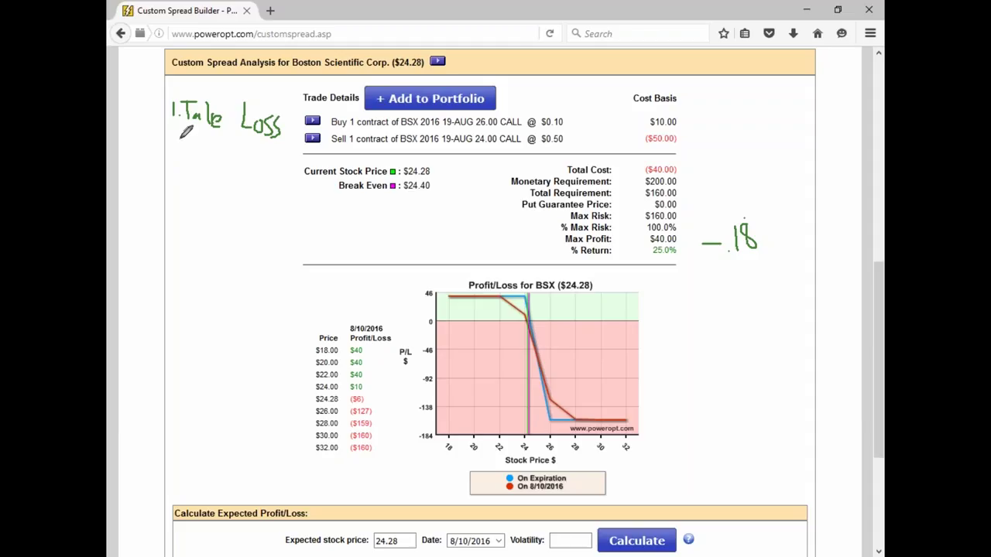
- Handwrite item "2. Rolling up Spread" with the sub-point "1 Position" below the first note
left_click_drag(175, 147, 186, 158)
left_click(192, 158)
mouse_move(201, 143)
left_mouse_down()
mouse_move(202, 162)
mouse_move(204, 151)
mouse_move(262, 164)
mouse_move(270, 155)
mouse_move(274, 177)
left_mouse_up()
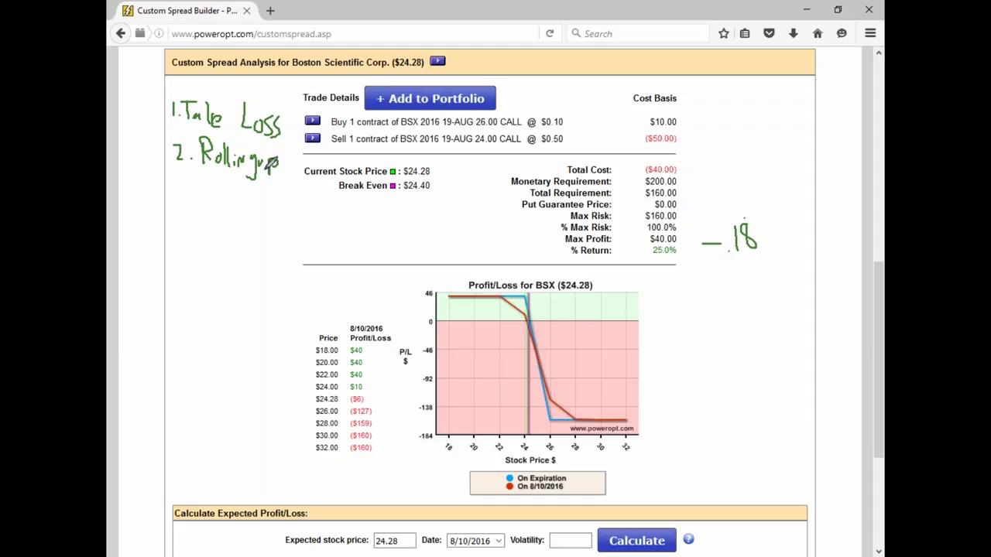
left_click_drag(200, 180, 206, 211)
mouse_move(293, 152)
left_mouse_down()
mouse_move(291, 172)
mouse_move(313, 165)
left_mouse_up()
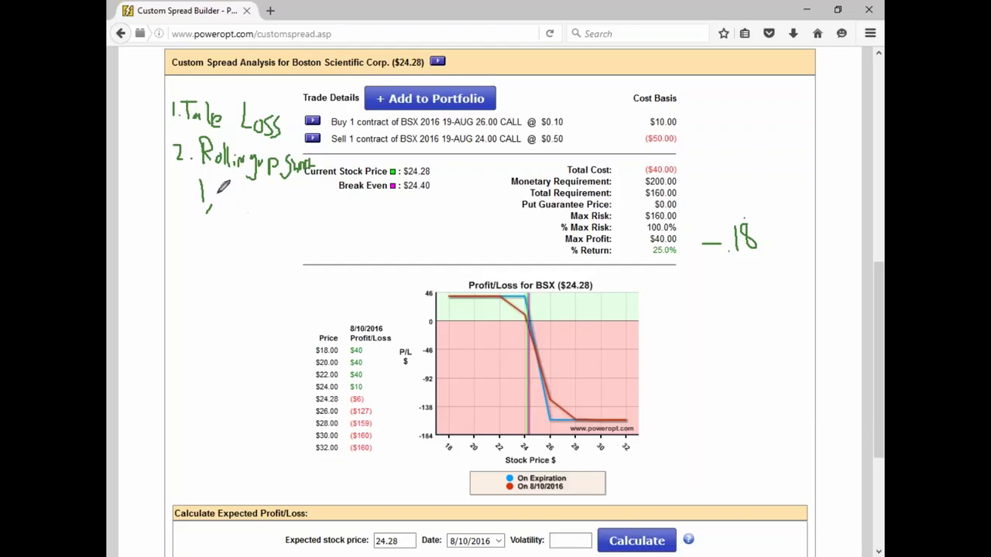
mouse_move(224, 186)
left_mouse_down()
mouse_move(224, 200)
mouse_move(246, 189)
mouse_move(295, 202)
left_mouse_up()
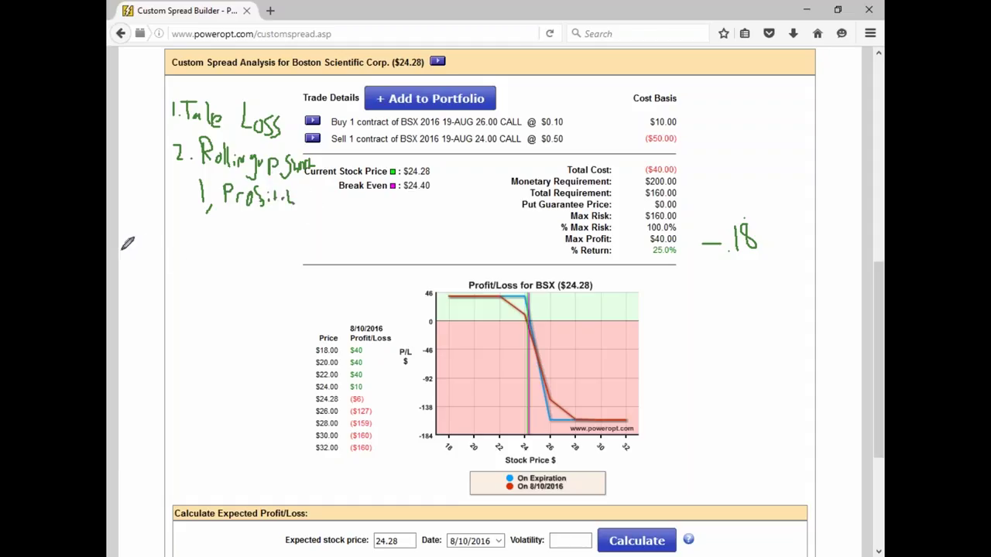
- Write item "3. Liquidating – Rolling Up→Out" beneath item 2
left_click_drag(169, 231, 169, 245)
left_click(193, 244)
mouse_move(207, 223)
left_mouse_down()
mouse_move(207, 244)
mouse_move(234, 246)
mouse_move(246, 233)
mouse_move(247, 245)
mouse_move(283, 241)
mouse_move(276, 262)
mouse_move(298, 245)
left_mouse_up()
mouse_move(208, 269)
left_mouse_down()
mouse_move(209, 288)
mouse_move(219, 276)
mouse_move(270, 283)
mouse_move(281, 296)
mouse_move(302, 272)
mouse_move(309, 293)
mouse_move(341, 272)
mouse_move(365, 292)
mouse_move(371, 283)
left_mouse_up()
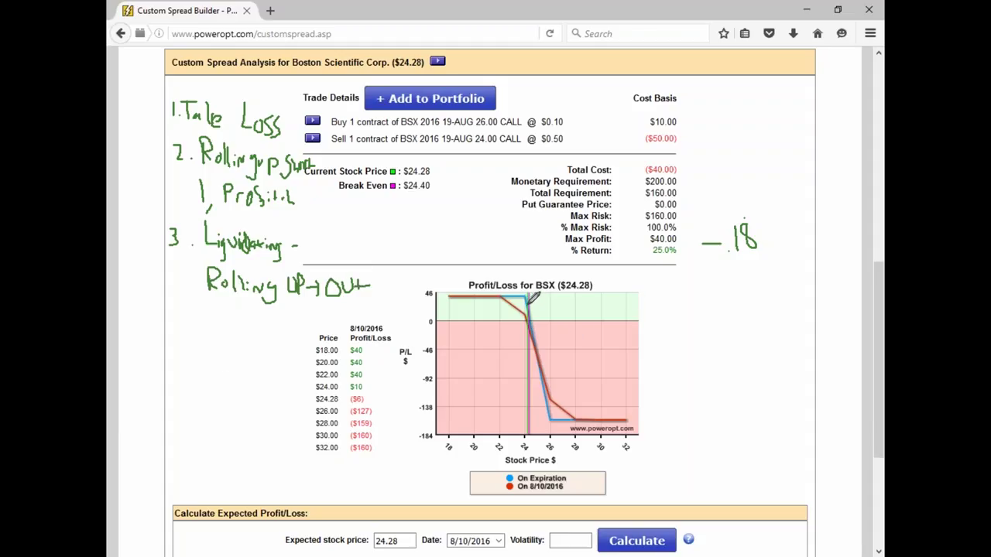
- Number item 4, add an arrow by Rolling Up→Out, and mark the chart's break-even
mouse_move(172, 305)
left_mouse_down()
mouse_move(171, 319)
mouse_move(191, 322)
mouse_move(184, 331)
left_mouse_up()
left_click_drag(341, 264, 362, 268)
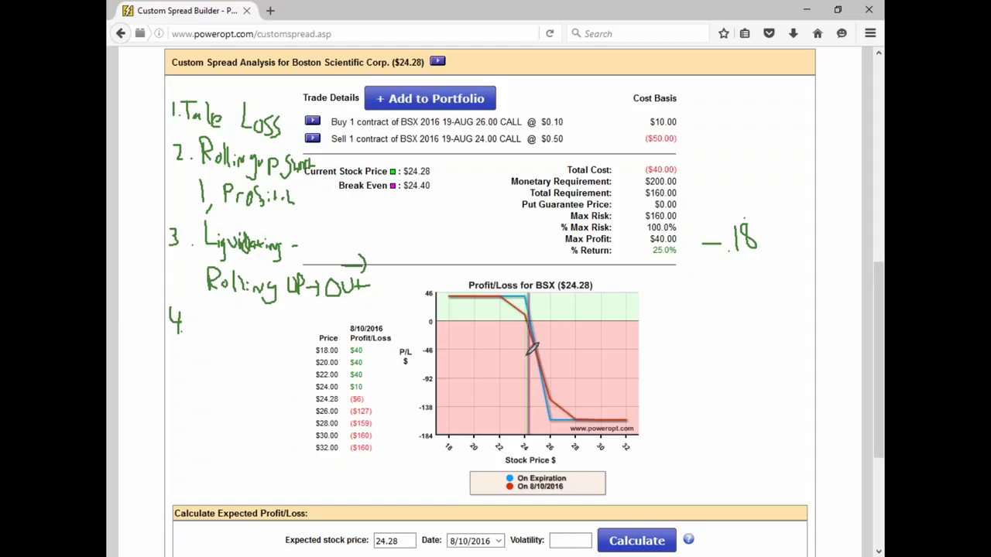
left_click_drag(528, 326, 545, 331)
- Write "Pendulum – Bear Call/Bull Call" and item 5 "Close Spread, Open Bull", then number item 6
mouse_move(206, 312)
left_mouse_down()
mouse_move(206, 338)
mouse_move(220, 312)
mouse_move(209, 326)
mouse_move(234, 337)
mouse_move(269, 325)
mouse_move(272, 303)
mouse_move(277, 329)
mouse_move(288, 319)
mouse_move(308, 341)
left_mouse_up()
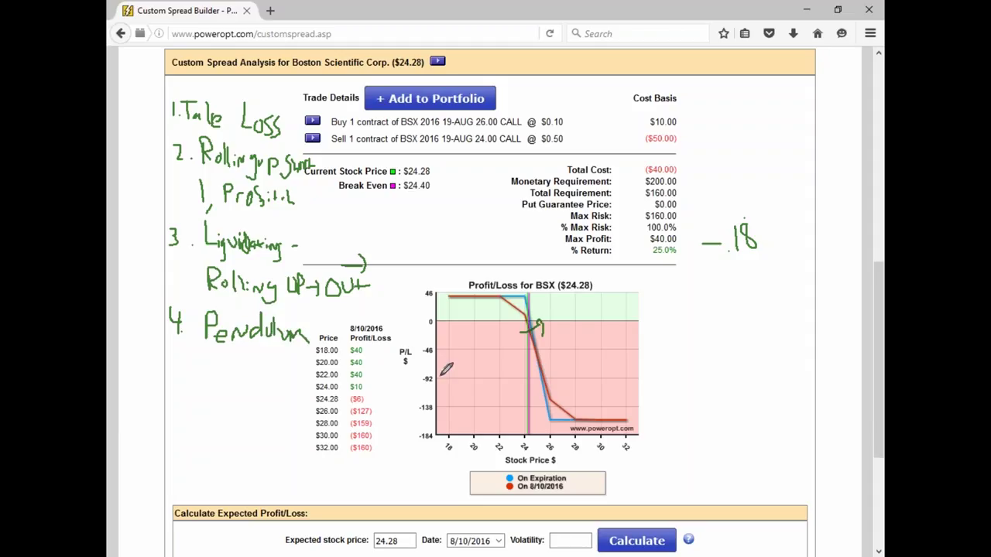
mouse_move(201, 354)
left_mouse_down()
mouse_move(210, 365)
mouse_move(245, 362)
mouse_move(258, 350)
mouse_move(251, 362)
mouse_move(281, 361)
mouse_move(292, 350)
mouse_move(294, 367)
mouse_move(317, 372)
mouse_move(275, 391)
mouse_move(298, 391)
mouse_move(307, 379)
mouse_move(310, 399)
left_mouse_up()
left_click_drag(183, 400, 175, 422)
mouse_move(186, 403)
left_mouse_down()
mouse_move(214, 425)
mouse_move(227, 415)
mouse_move(305, 422)
left_mouse_up()
left_click(191, 421)
mouse_move(219, 436)
left_mouse_down()
mouse_move(208, 452)
mouse_move(221, 438)
mouse_move(228, 453)
mouse_move(241, 440)
mouse_move(280, 435)
mouse_move(289, 447)
mouse_move(307, 438)
mouse_move(308, 456)
mouse_move(318, 448)
mouse_move(329, 456)
left_mouse_up()
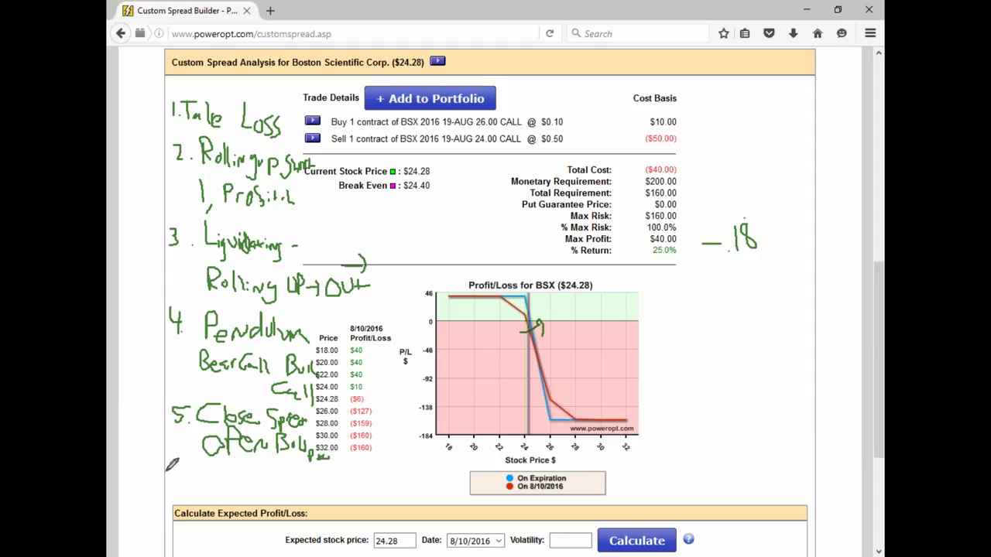
mouse_move(178, 473)
left_mouse_down()
mouse_move(175, 491)
mouse_move(210, 497)
mouse_move(226, 480)
mouse_move(245, 496)
mouse_move(271, 480)
mouse_move(283, 496)
mouse_move(341, 490)
mouse_move(353, 499)
mouse_move(358, 471)
mouse_move(365, 495)
mouse_move(382, 494)
left_mouse_up()
- Finish item 6 "Create Condor" and sketch a condor payoff curve across the Profit/Loss chart
left_click(187, 490)
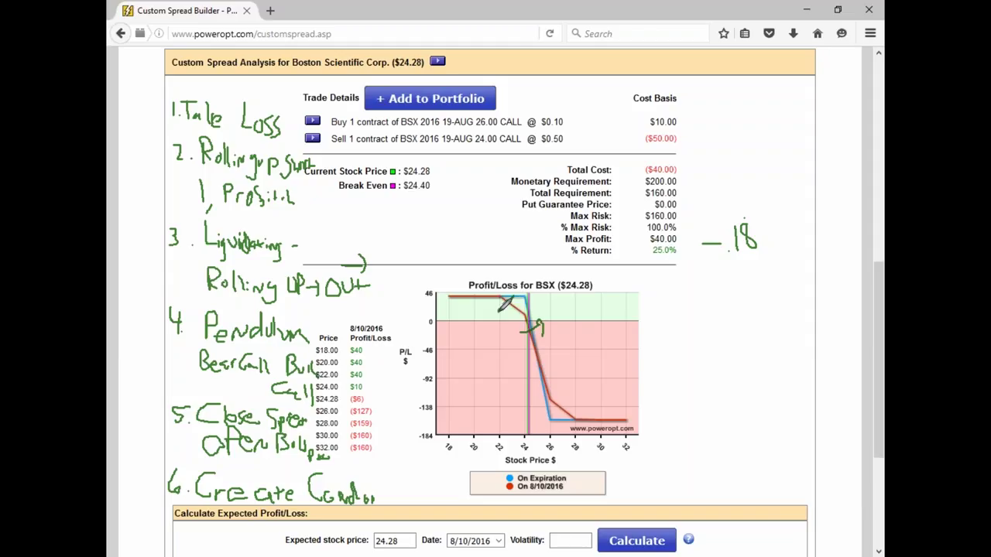
mouse_move(508, 298)
left_mouse_down()
mouse_move(476, 378)
mouse_move(380, 403)
left_mouse_up()
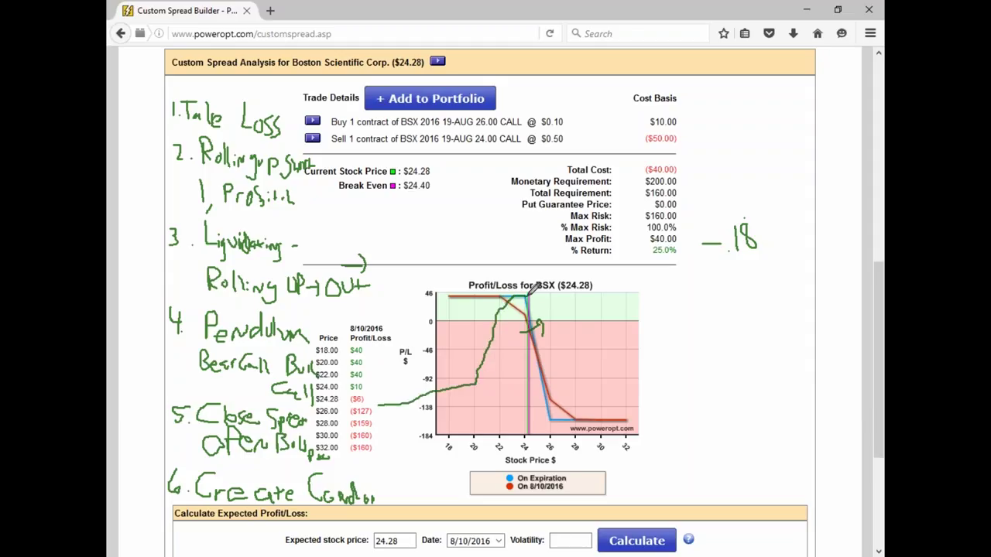
mouse_move(513, 297)
left_mouse_down()
mouse_move(468, 381)
mouse_move(377, 402)
left_mouse_up()
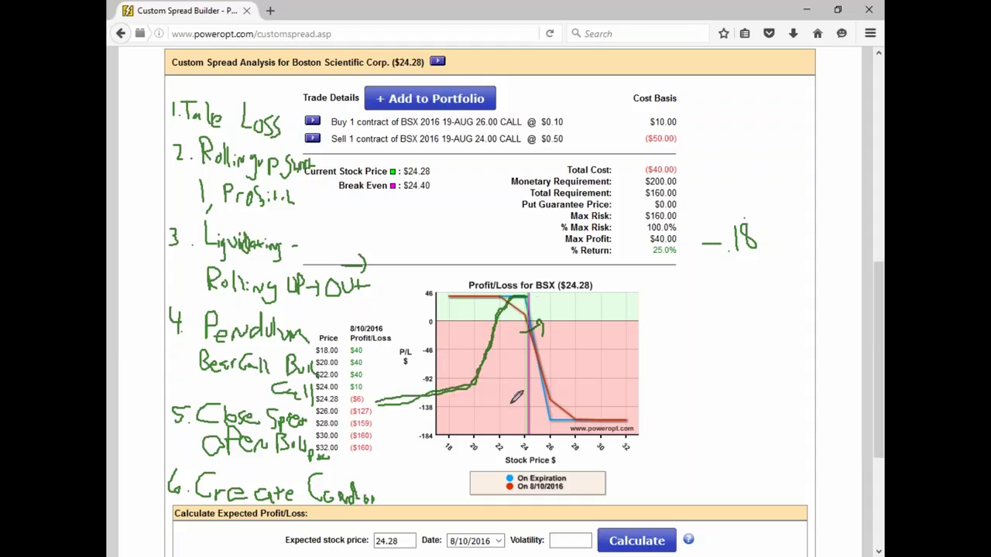
mouse_move(528, 294)
left_mouse_down()
mouse_move(558, 396)
mouse_move(752, 402)
left_mouse_up()
left_click_drag(593, 384, 591, 367)
- Circle the sketched peak, add vertical marks, and begin item "7. Close"
mouse_move(531, 296)
left_mouse_down()
mouse_move(517, 291)
mouse_move(528, 290)
mouse_move(480, 362)
left_mouse_up()
left_click_drag(547, 301, 552, 378)
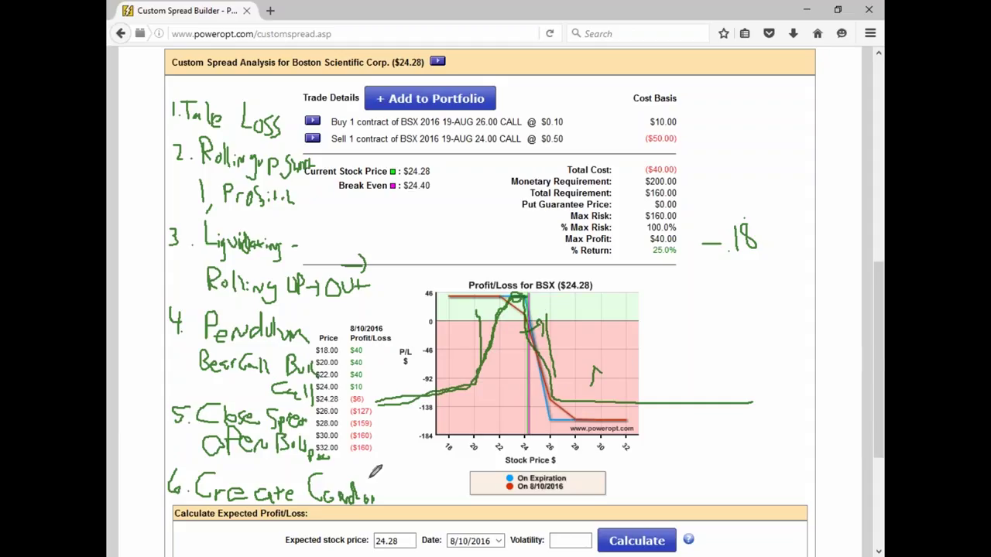
mouse_move(385, 455)
left_mouse_down()
mouse_move(394, 474)
mouse_move(403, 462)
mouse_move(428, 478)
mouse_move(476, 464)
mouse_move(486, 477)
mouse_move(519, 472)
left_mouse_up()
left_click(408, 473)
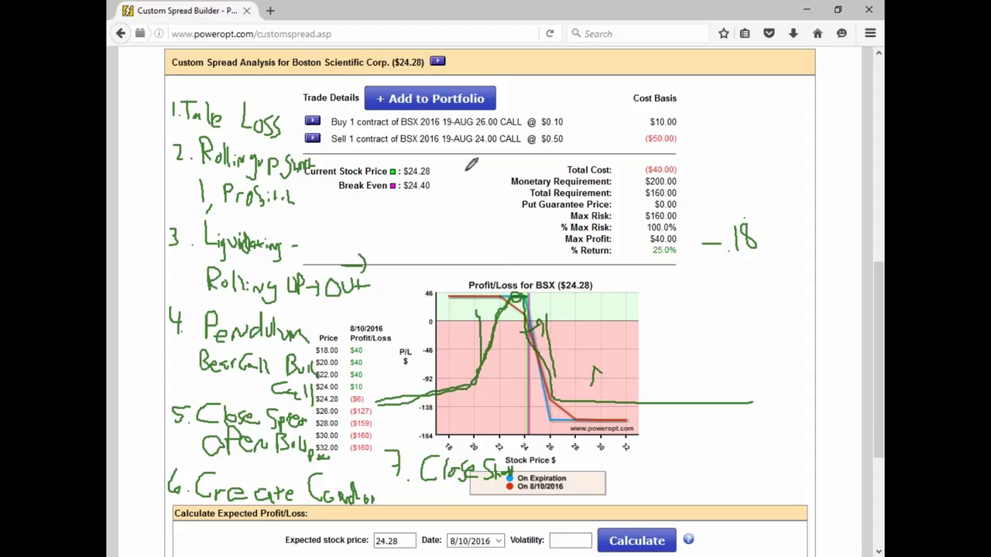
- Jot 25 and x65 beside the sell call rows and add item 7's second line
left_click_drag(566, 136, 577, 148)
mouse_move(577, 137)
left_mouse_down()
mouse_move(566, 149)
mouse_move(594, 151)
mouse_move(598, 116)
mouse_move(608, 129)
mouse_move(599, 112)
left_mouse_up()
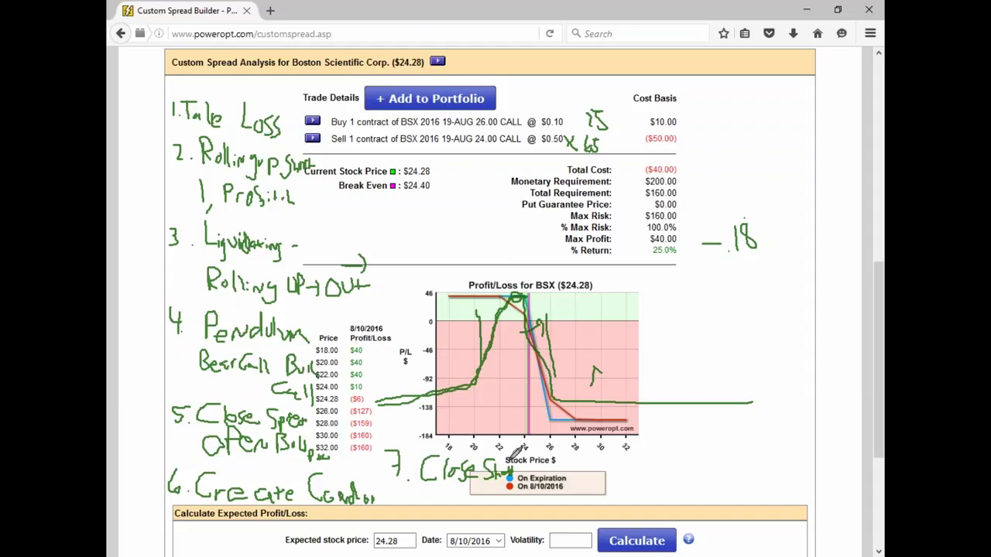
mouse_move(424, 483)
left_mouse_down()
mouse_move(431, 501)
mouse_move(464, 489)
mouse_move(461, 508)
mouse_move(483, 495)
mouse_move(551, 497)
mouse_move(546, 517)
mouse_move(563, 494)
mouse_move(544, 514)
mouse_move(598, 496)
mouse_move(601, 509)
left_mouse_up()
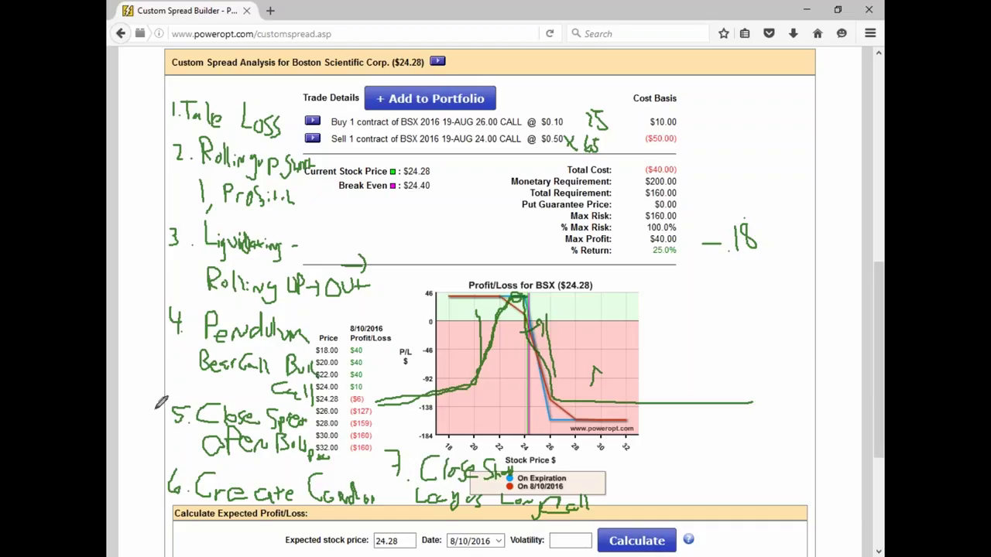
left_click_drag(165, 436, 187, 436)
- Tick Take Loss, draw an arrow right of the chart, and mark an x after Long Call
left_click_drag(279, 106, 298, 87)
mouse_move(696, 328)
left_mouse_down()
mouse_move(731, 328)
mouse_move(716, 337)
left_mouse_up()
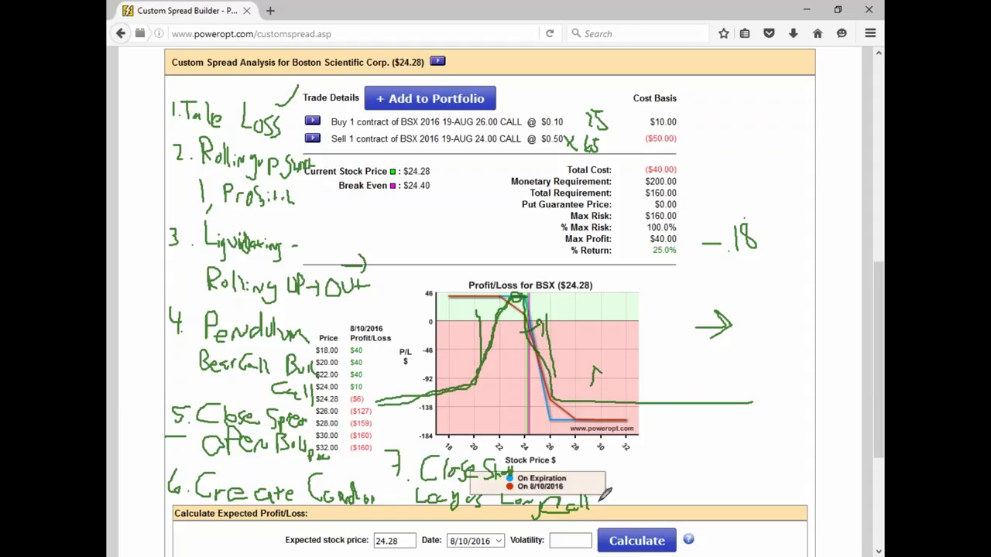
left_click_drag(597, 499, 604, 508)
left_click_drag(604, 500, 597, 508)
- Clear the old ink, add a chart stroke, and open the August 19 2016 BSX option chain
key("Escape")
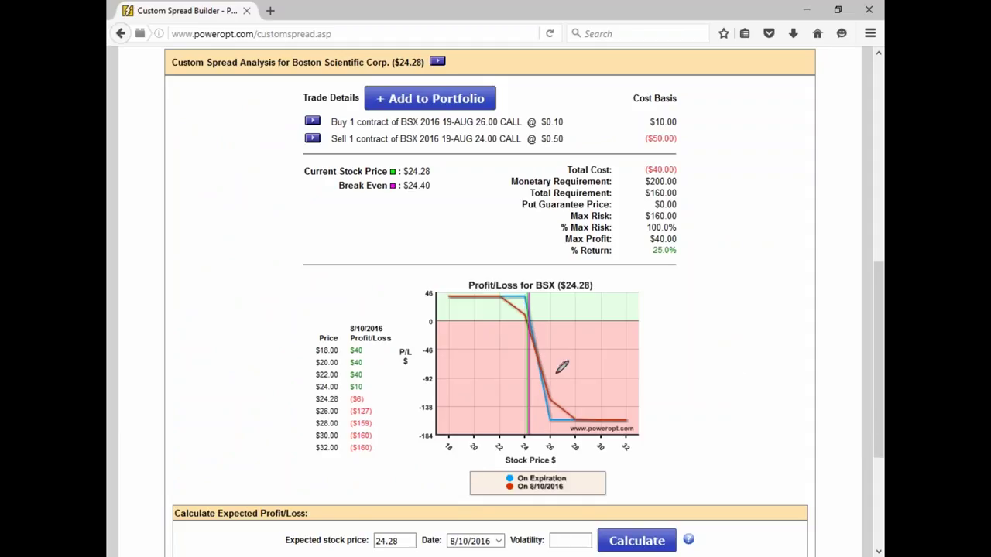
left_click_drag(524, 355, 552, 360)
scroll(720, 406, "up", 3)
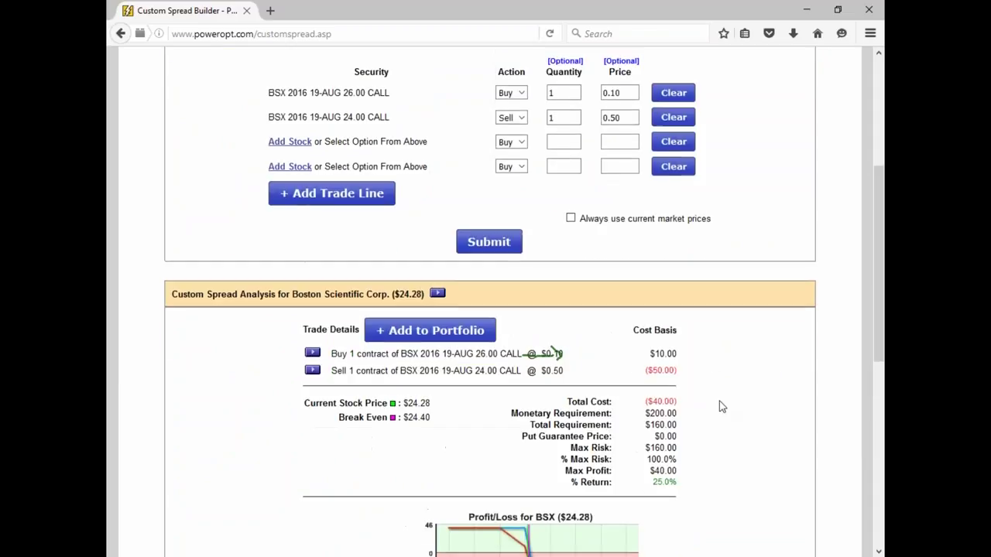
scroll(720, 406, "up", 2)
left_click(579, 107)
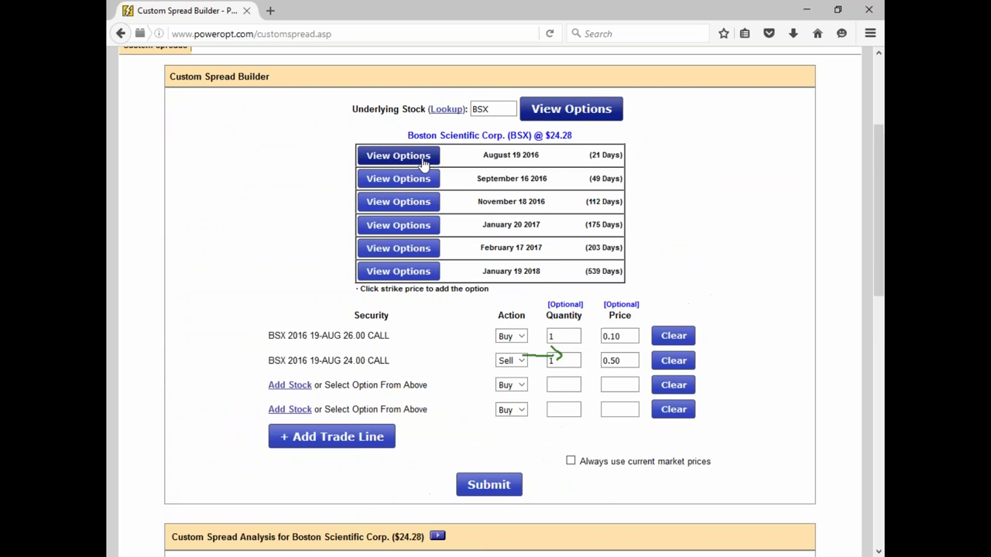
left_click(423, 161)
- Enter a third leg of 1 August 26.00 call at 0.07 and run the spread analysis
scroll(520, 440, "down", 4)
left_click(573, 401)
type("1")
left_click(617, 401)
type("0.07")
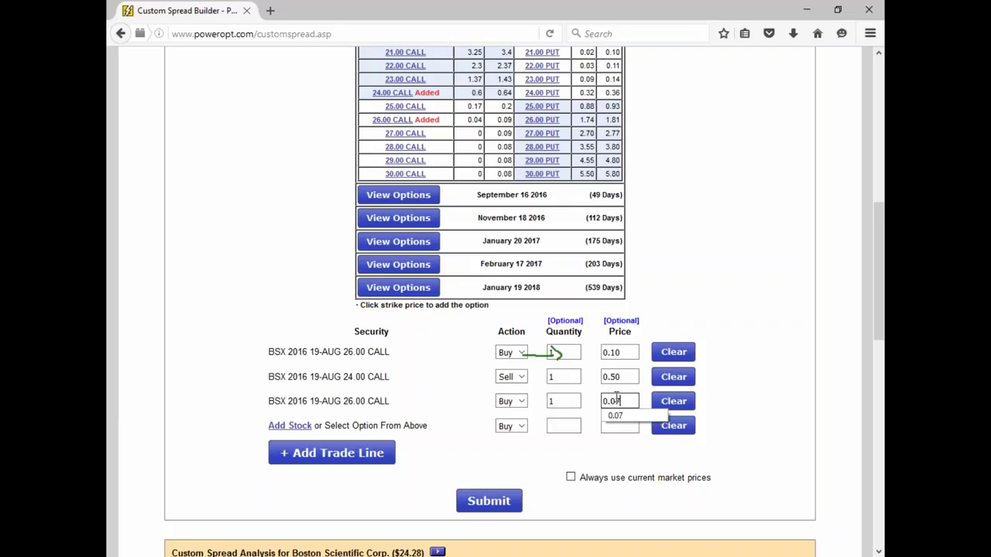
key("Return")
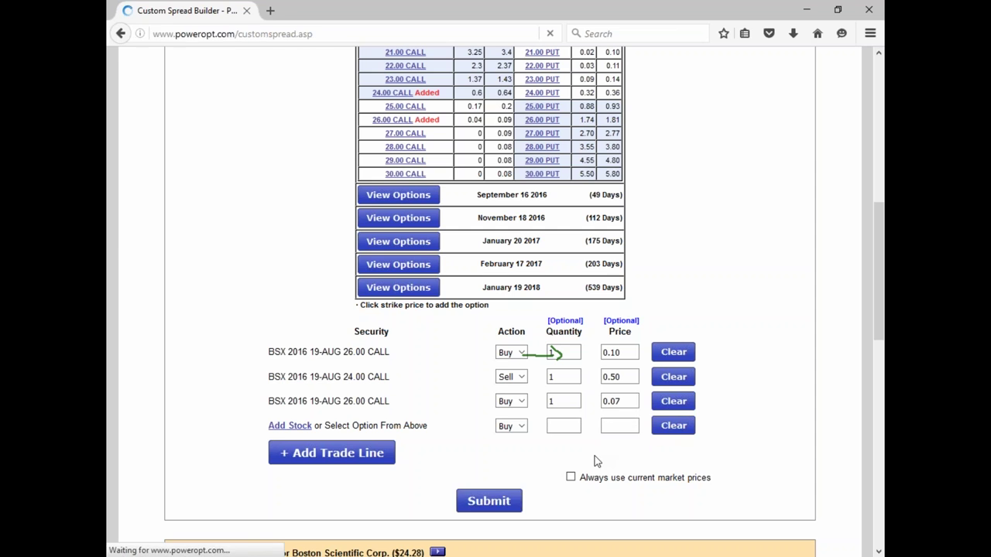
scroll(703, 493, "down", 4)
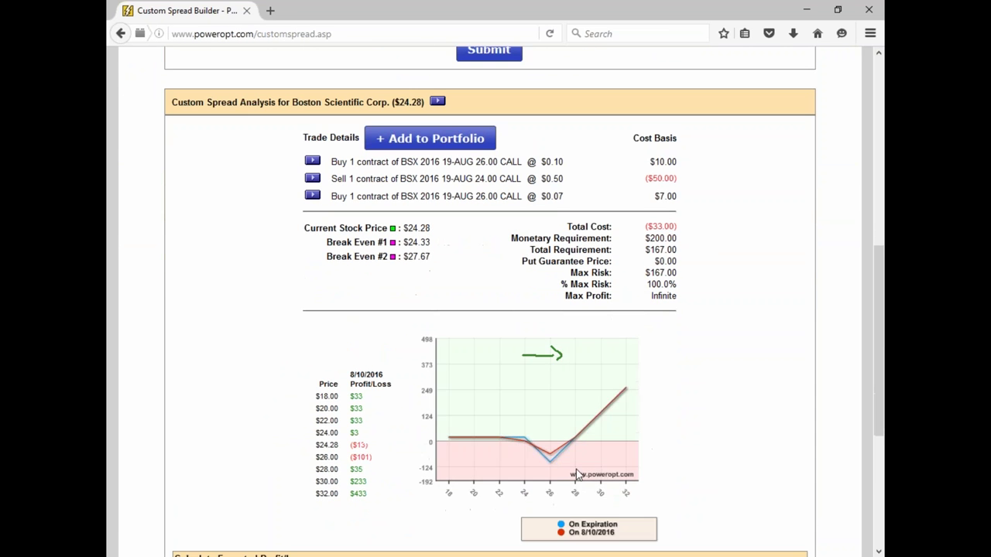
- Clear the previous ink and mark the chart near the 26 strike and the rising profit line
mouse_move(551, 479)
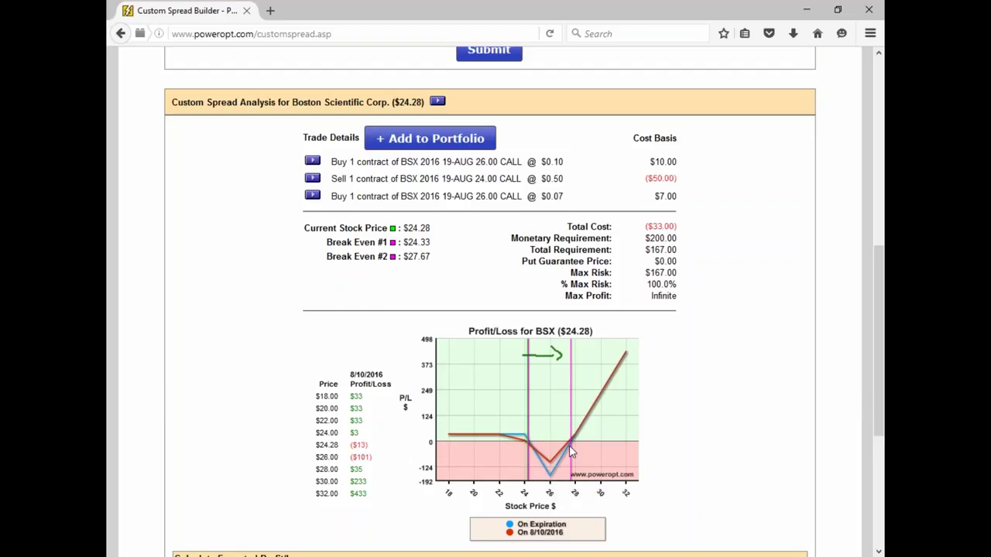
mouse_move(583, 432)
key("Escape")
left_click_drag(559, 457, 556, 468)
mouse_move(594, 327)
left_mouse_down()
mouse_move(611, 325)
mouse_move(614, 336)
left_mouse_up()
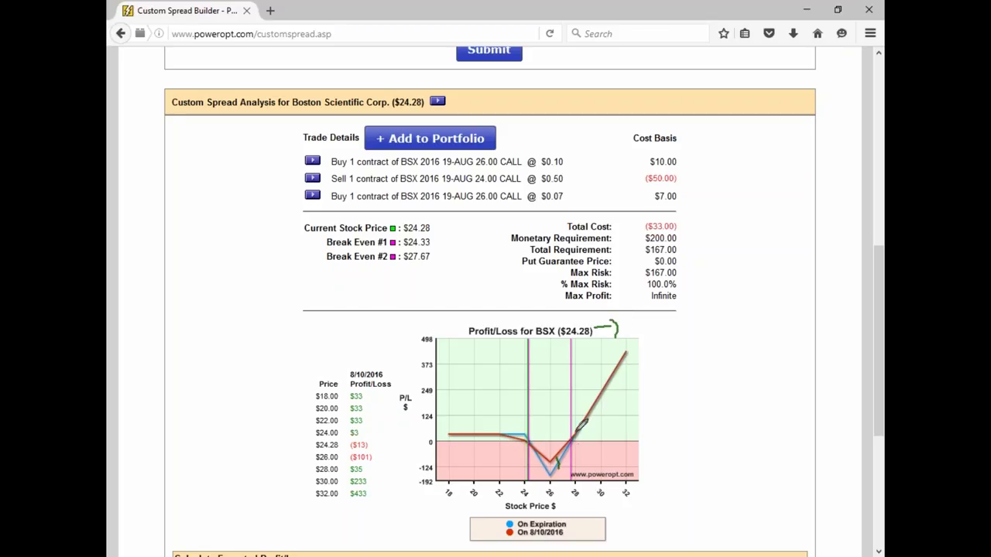
left_click_drag(579, 418, 579, 430)
- Circle Break Even #2 at $27.67 and mark and bracket Break Even #1 at $24.33
mouse_move(410, 245)
left_mouse_down()
mouse_move(396, 265)
mouse_move(431, 242)
left_mouse_up()
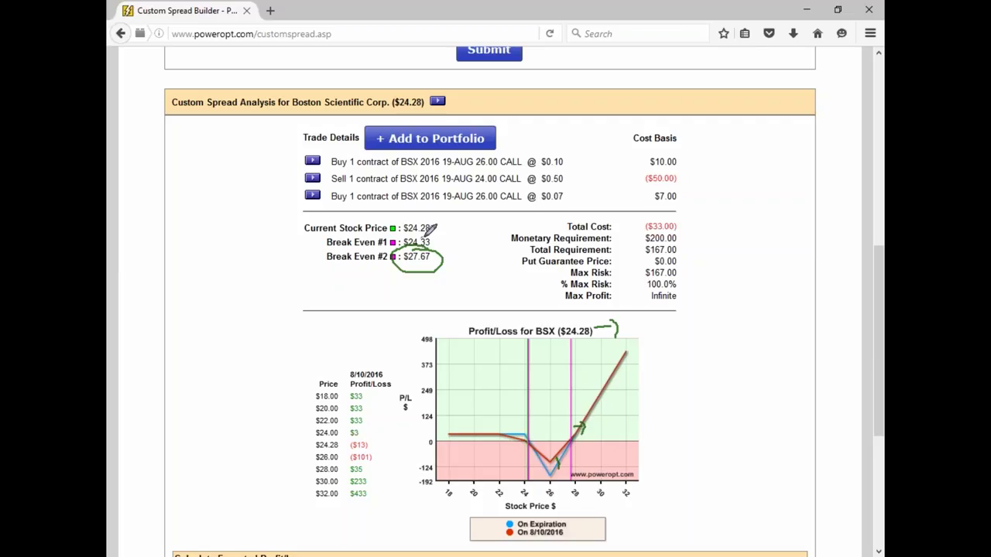
left_click_drag(435, 238, 433, 246)
left_click_drag(436, 241, 442, 252)
- Underline the flat $33 profit region, trace the loss dip, then erase all pen annotations
mouse_move(536, 425)
left_mouse_down()
mouse_move(487, 418)
mouse_move(491, 432)
left_mouse_up()
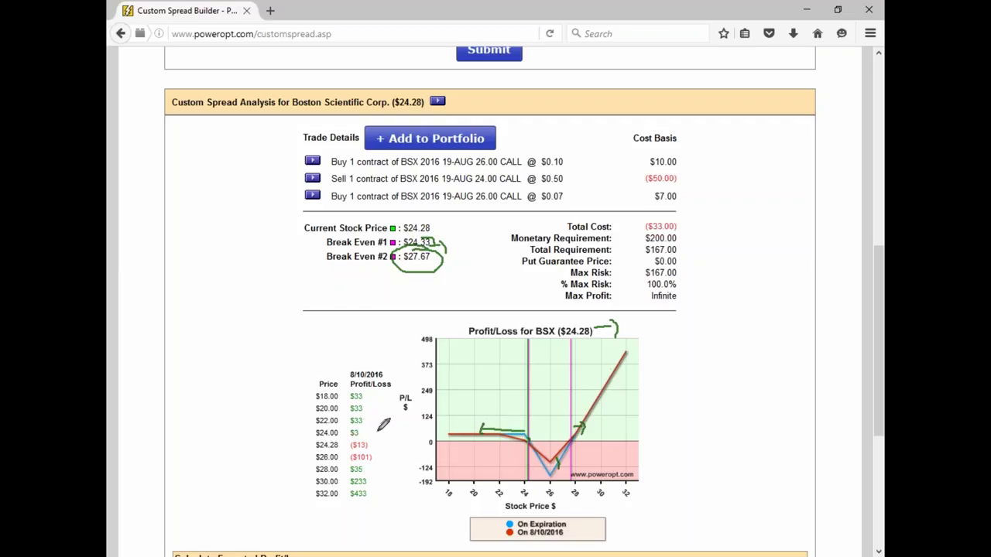
left_click_drag(365, 392, 366, 410)
left_click_drag(525, 419, 482, 428)
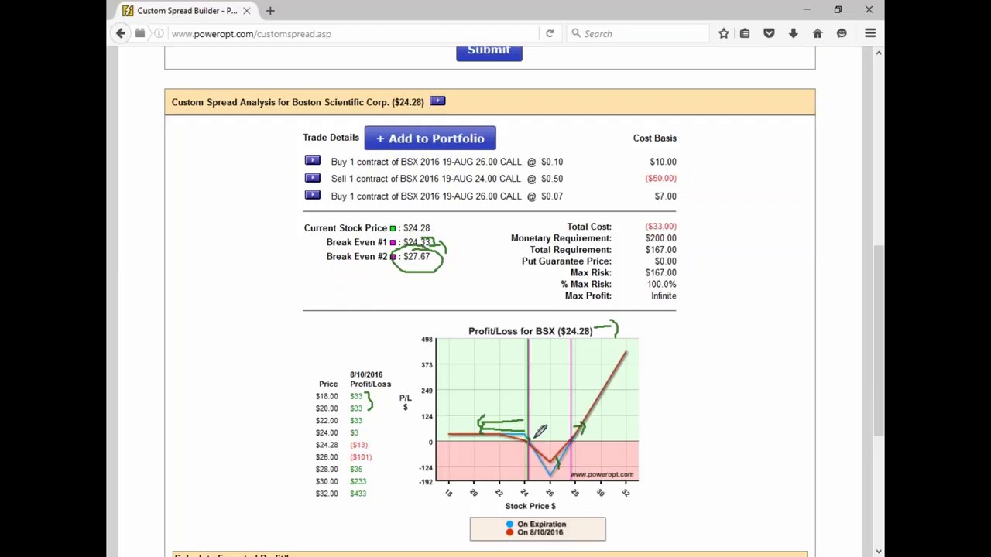
mouse_move(537, 438)
left_mouse_down()
mouse_move(573, 442)
mouse_move(585, 425)
mouse_move(582, 441)
left_mouse_up()
left_click_drag(438, 263, 463, 254)
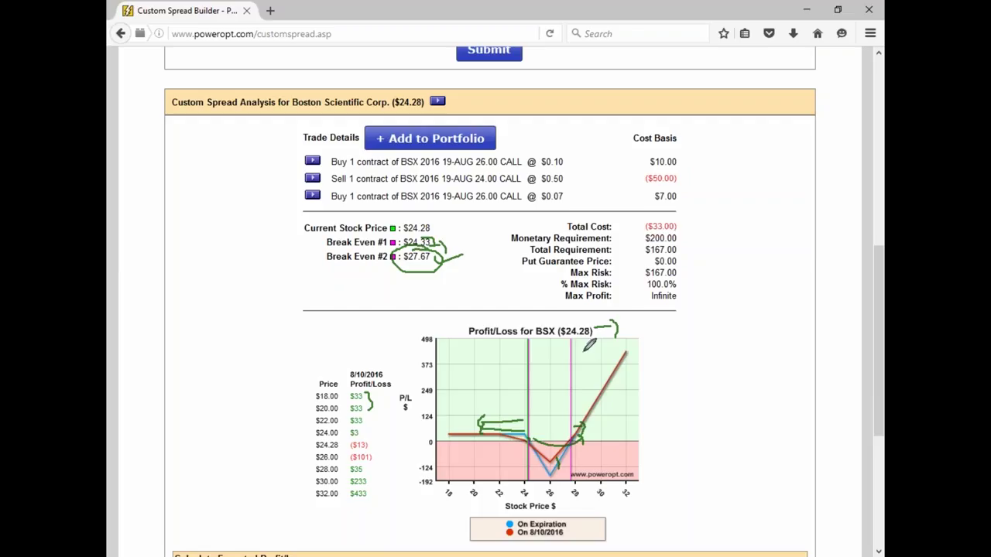
key("Escape")
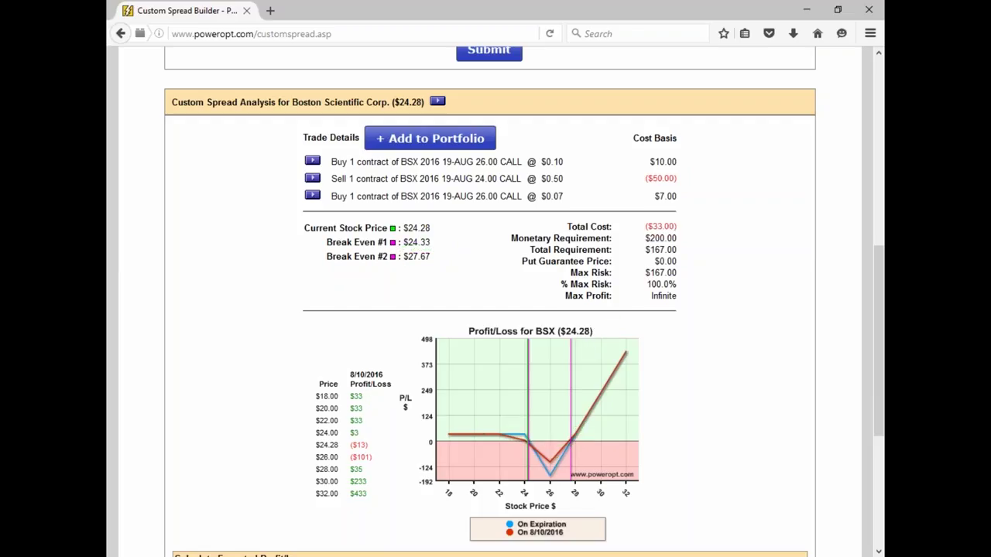
- Circle the maximum-loss dip near 26 and add ticks and lines across the break-even region
mouse_move(542, 470)
left_mouse_down()
mouse_move(556, 475)
mouse_move(547, 468)
left_mouse_up()
left_click_drag(575, 439, 596, 426)
left_click_drag(521, 424, 528, 419)
mouse_move(533, 423)
left_mouse_down()
mouse_move(569, 418)
mouse_move(564, 428)
mouse_move(531, 428)
left_mouse_up()
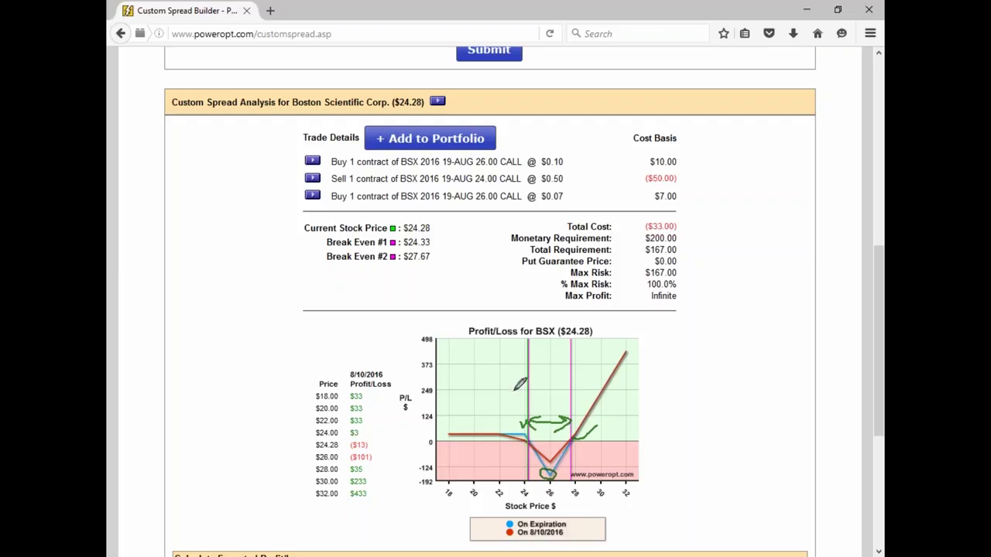
left_click_drag(518, 394, 517, 427)
- Circle the $33 values and right break-even crossing, underline $27.67, and write 25 beside the chart
mouse_move(369, 390)
left_mouse_down()
mouse_move(362, 410)
mouse_move(372, 391)
left_mouse_up()
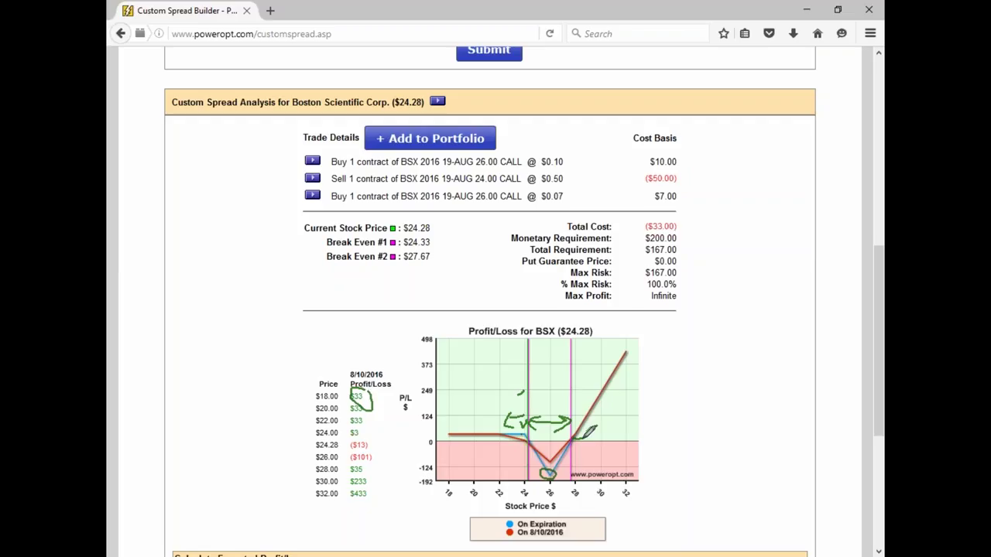
mouse_move(579, 433)
left_mouse_down()
mouse_move(619, 417)
mouse_move(612, 436)
left_mouse_up()
mouse_move(578, 431)
left_mouse_down()
mouse_move(570, 443)
mouse_move(587, 435)
left_mouse_up()
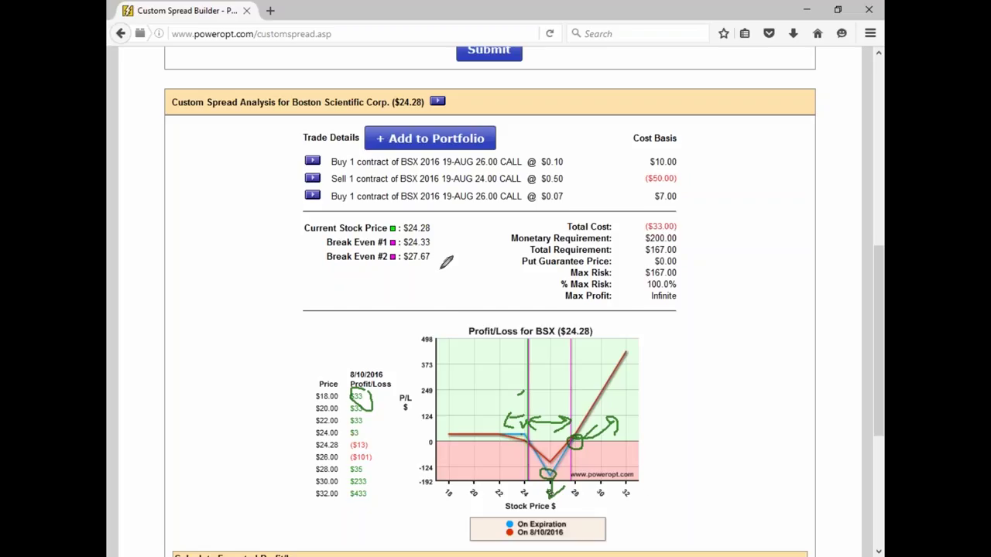
left_click_drag(431, 259, 448, 259)
left_click_drag(682, 452, 702, 466)
- Write .25, 1.67 and 140 right of the chart, sketch a rising payoff line, and retrace the break-even circle
left_click(680, 467)
left_click(676, 436)
mouse_move(694, 418)
left_mouse_down()
mouse_move(693, 438)
mouse_move(714, 424)
mouse_move(709, 440)
left_mouse_up()
mouse_move(745, 389)
left_mouse_down()
mouse_move(745, 424)
mouse_move(753, 410)
mouse_move(762, 426)
mouse_move(776, 409)
left_mouse_up()
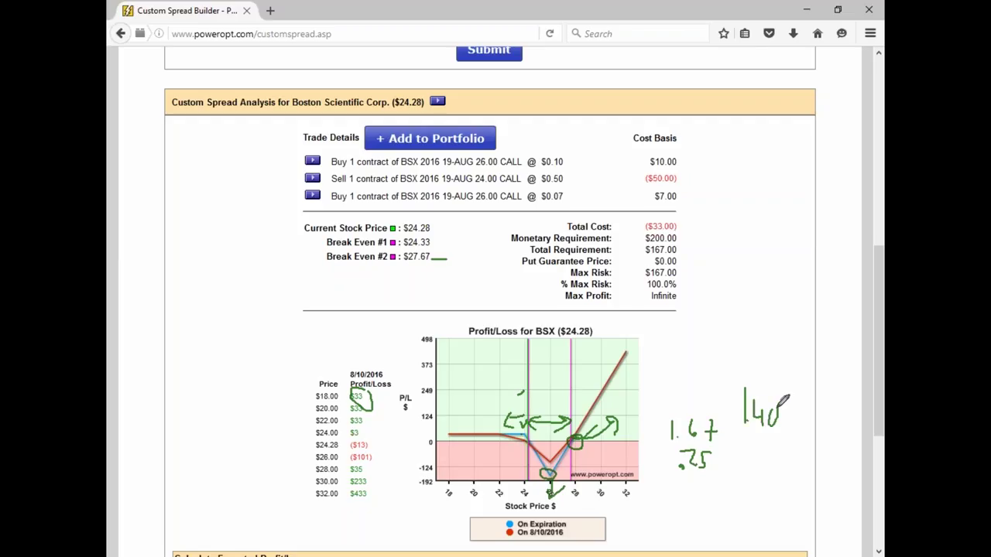
mouse_move(705, 360)
left_mouse_down()
mouse_move(757, 346)
mouse_move(788, 288)
left_mouse_up()
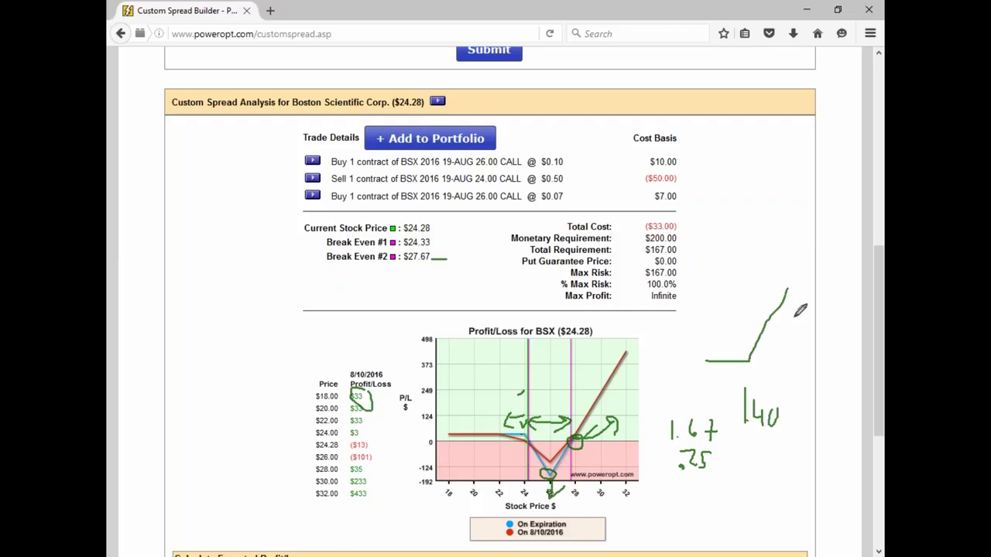
left_click_drag(748, 369, 749, 381)
mouse_move(574, 439)
left_mouse_down()
mouse_move(587, 430)
mouse_move(567, 443)
left_mouse_up()
- Write Buy → Sell and Buy/Sell notes in the left margin beside the price table
mouse_move(192, 249)
left_mouse_down()
mouse_move(193, 277)
mouse_move(204, 261)
mouse_move(195, 277)
mouse_move(245, 265)
mouse_move(237, 291)
mouse_move(260, 263)
mouse_move(268, 280)
mouse_move(278, 256)
mouse_move(334, 288)
mouse_move(362, 288)
mouse_move(351, 300)
left_mouse_up()
mouse_move(388, 273)
left_mouse_down()
mouse_move(382, 297)
mouse_move(409, 304)
left_mouse_up()
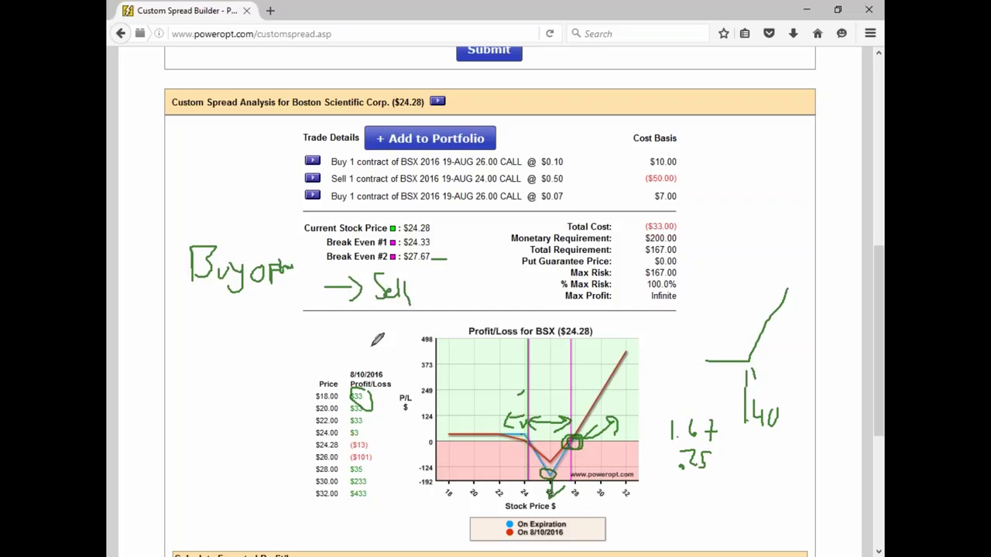
mouse_move(294, 285)
left_mouse_down()
mouse_move(288, 310)
mouse_move(308, 308)
mouse_move(321, 292)
mouse_move(319, 313)
mouse_move(221, 380)
mouse_move(245, 381)
left_mouse_up()
left_click_drag(252, 360, 256, 383)
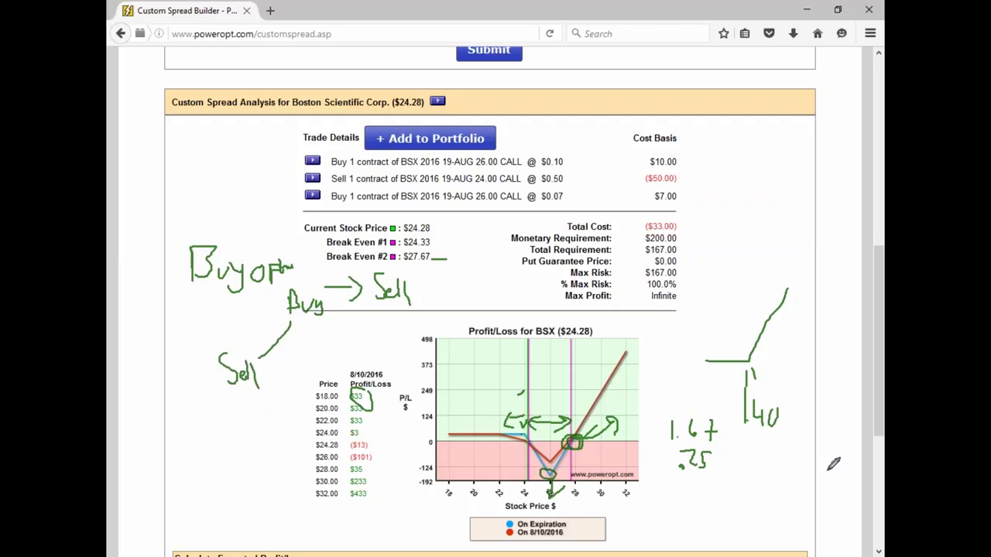
- Add a second Sell with bracket lines and a down-right arrow toward the $30.00 row
mouse_move(219, 419)
left_mouse_down()
mouse_move(260, 419)
mouse_move(268, 471)
mouse_move(317, 478)
left_mouse_up()
mouse_move(267, 398)
left_mouse_down()
mouse_move(257, 412)
mouse_move(282, 412)
left_mouse_up()
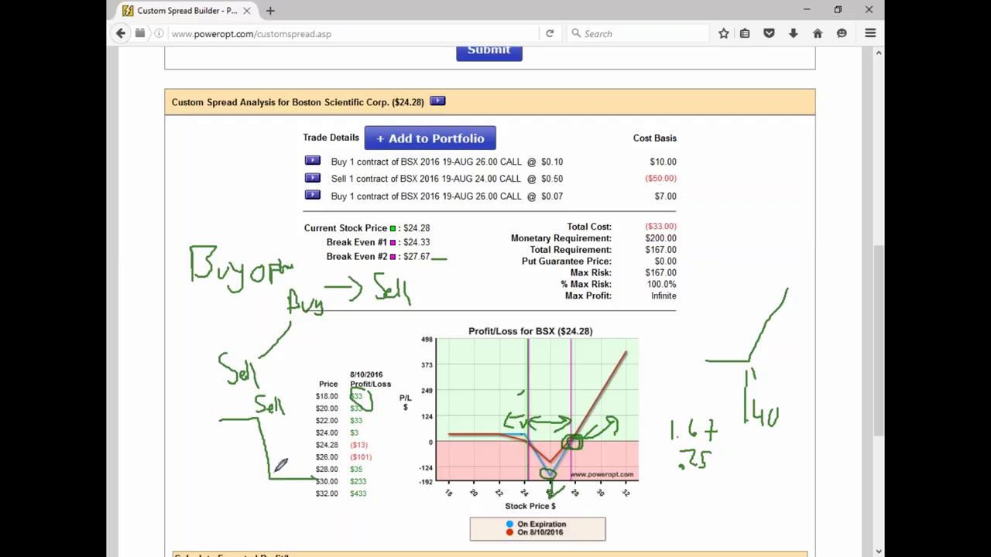
mouse_move(185, 466)
left_mouse_down()
mouse_move(225, 463)
mouse_move(306, 556)
left_mouse_up()
mouse_move(275, 497)
left_mouse_down()
mouse_move(328, 544)
mouse_move(317, 539)
left_mouse_up()
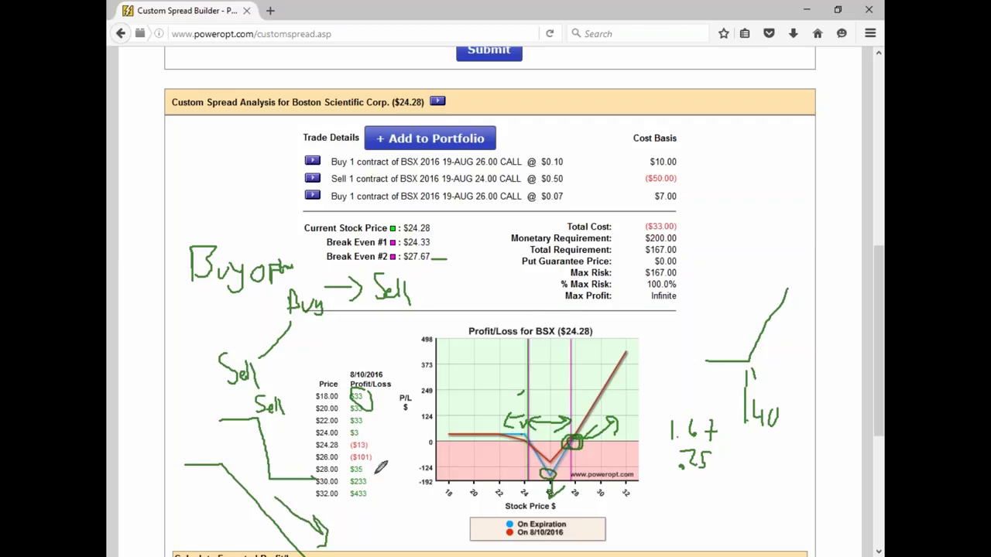
left_click_drag(218, 465, 296, 529)
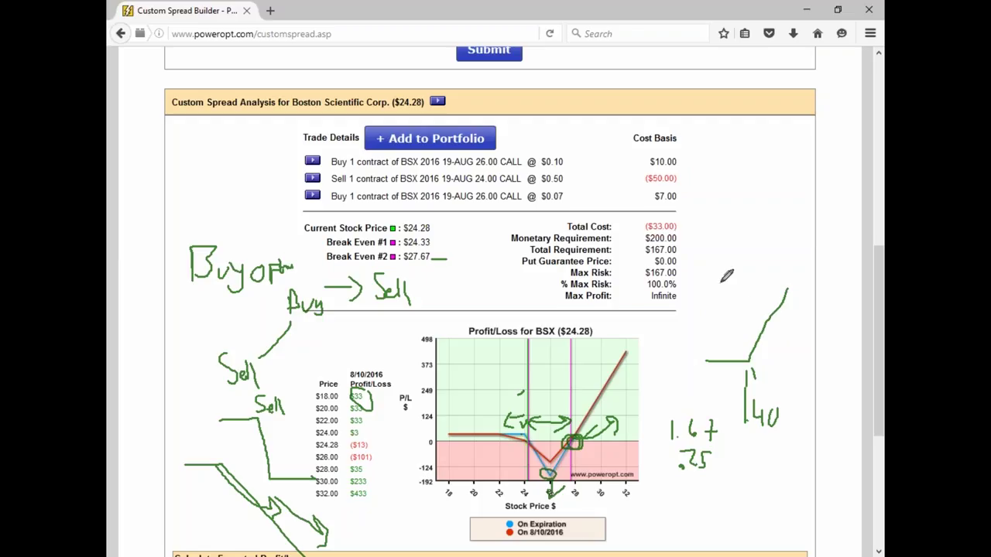
- Sketch a payoff line in the right margin with a circled 24 corner and arrows
mouse_move(799, 220)
left_mouse_down()
mouse_move(756, 221)
mouse_move(712, 305)
left_mouse_up()
mouse_move(756, 211)
left_mouse_down()
mouse_move(766, 228)
mouse_move(745, 186)
mouse_move(749, 203)
mouse_move(762, 197)
mouse_move(759, 211)
left_mouse_up()
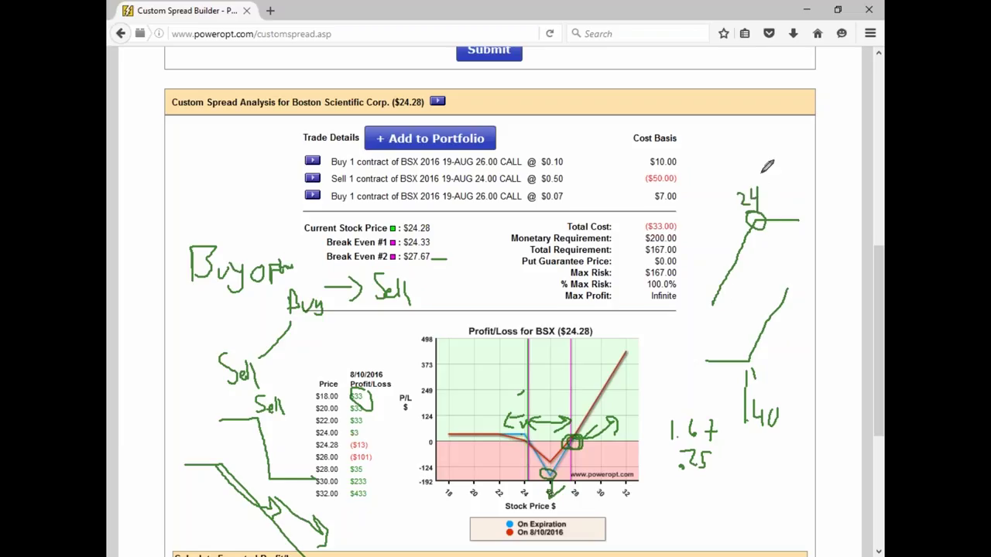
mouse_move(816, 135)
left_mouse_down()
mouse_move(748, 159)
mouse_move(767, 167)
left_mouse_up()
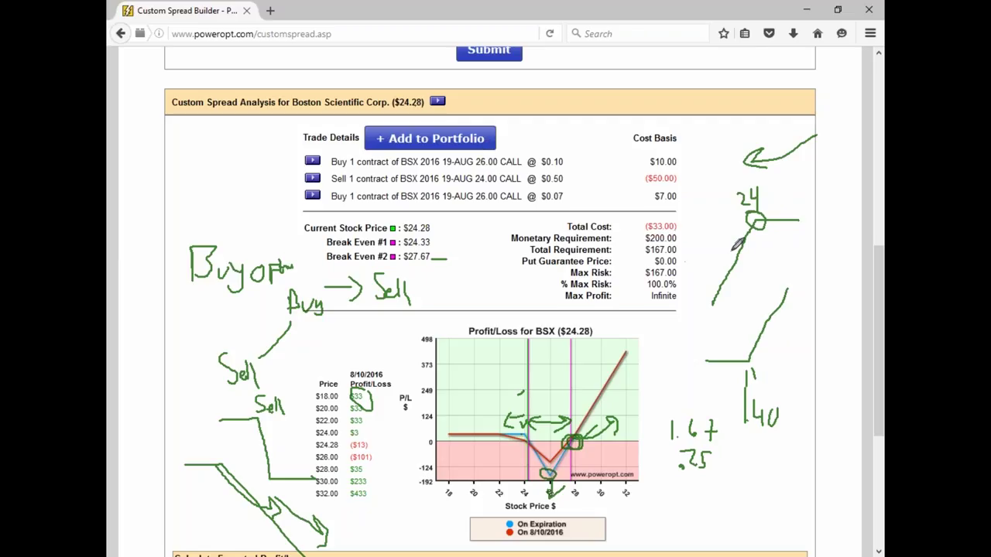
mouse_move(770, 203)
left_mouse_down()
mouse_move(798, 197)
mouse_move(800, 206)
left_mouse_up()
mouse_move(745, 239)
left_mouse_down()
mouse_move(733, 246)
mouse_move(743, 238)
left_mouse_up()
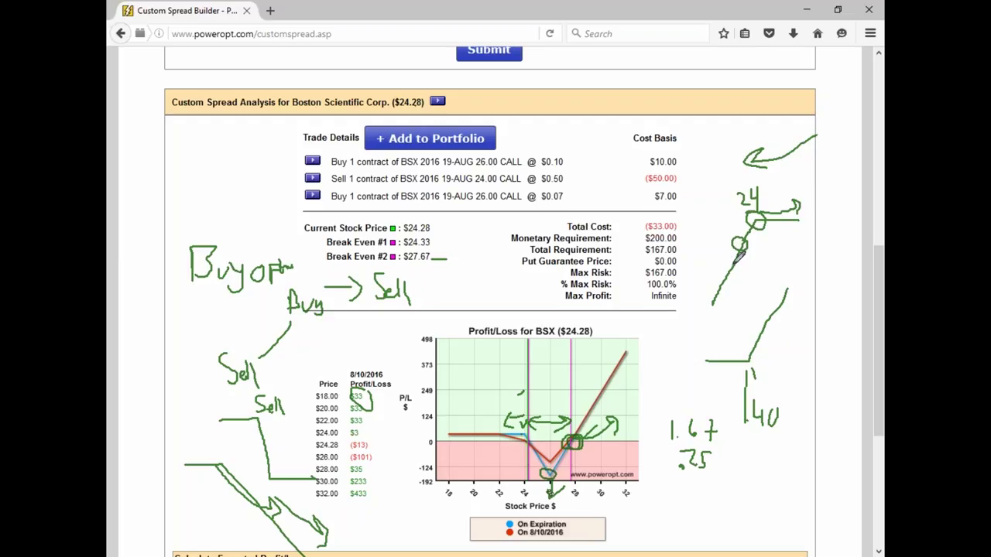
mouse_move(729, 264)
left_mouse_down()
mouse_move(707, 268)
mouse_move(742, 246)
left_mouse_up()
mouse_move(772, 203)
left_mouse_down()
mouse_move(763, 172)
mouse_move(726, 198)
mouse_move(784, 225)
mouse_move(799, 219)
left_mouse_up()
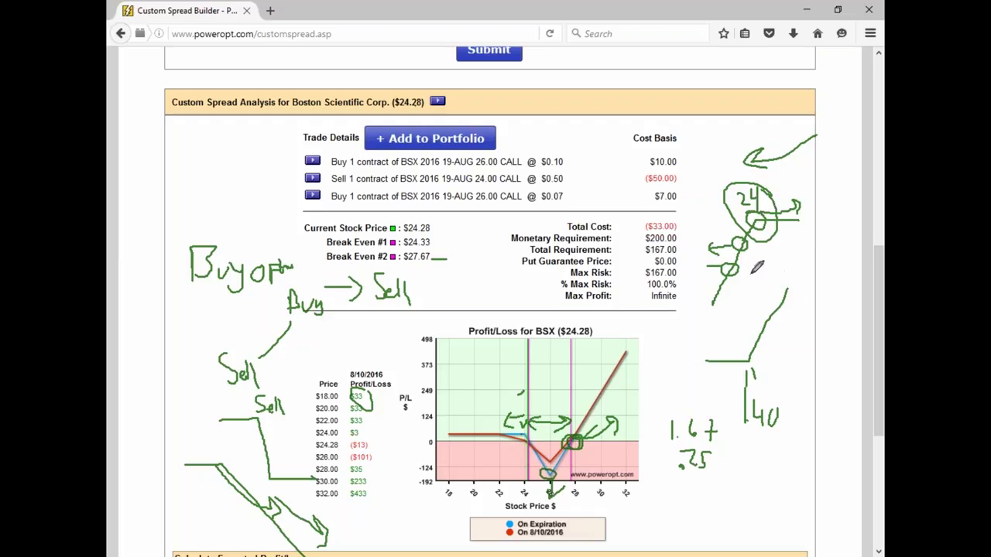
- Write and circle 24000 beside the sketch, and bracket the first two contract rows
mouse_move(764, 264)
left_mouse_down()
mouse_move(774, 282)
mouse_move(790, 274)
mouse_move(787, 283)
mouse_move(805, 265)
mouse_move(779, 245)
mouse_move(801, 237)
left_mouse_up()
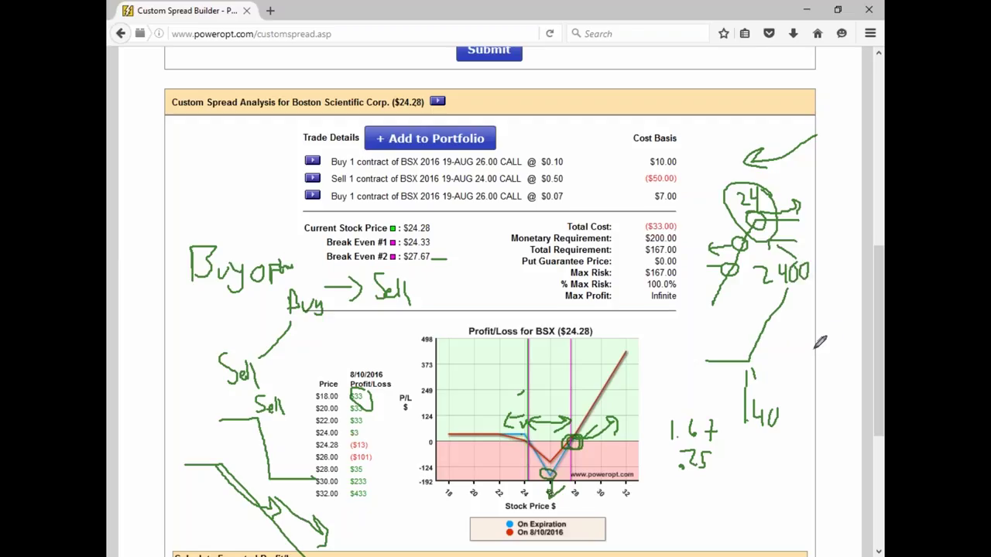
left_click_drag(818, 263, 805, 277)
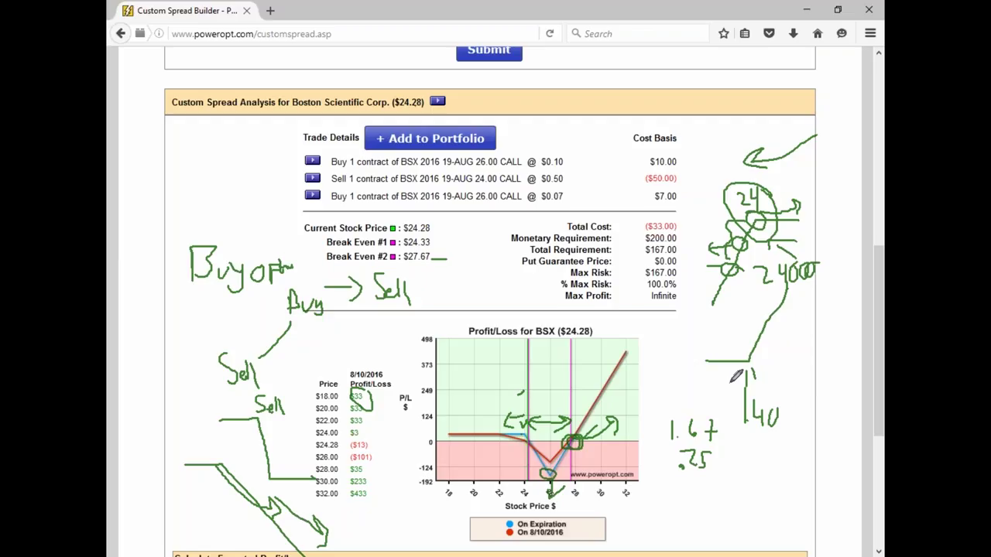
mouse_move(810, 285)
left_mouse_down()
mouse_move(816, 249)
mouse_move(798, 282)
mouse_move(827, 262)
left_mouse_up()
left_click_drag(575, 155, 577, 186)
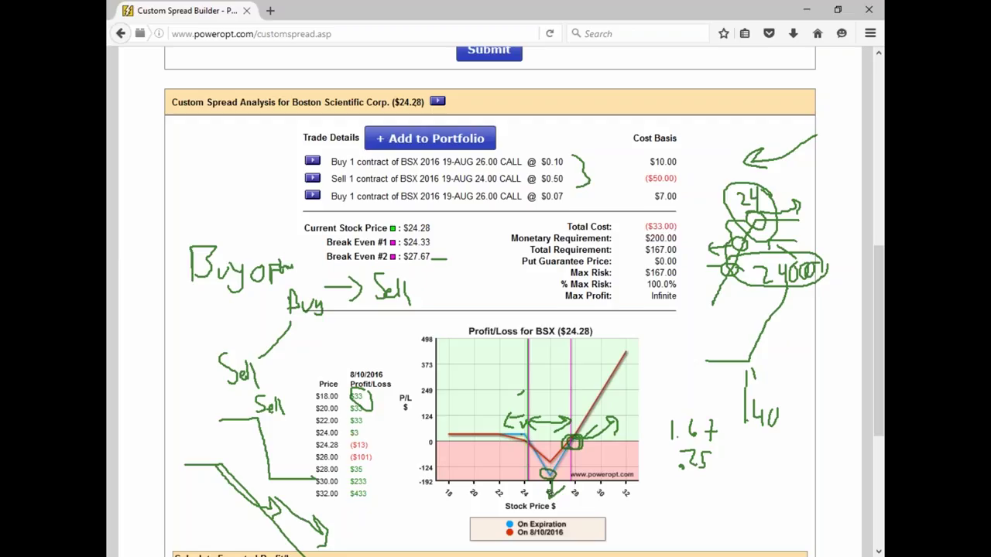
- Erase all ink and redraw a stepped payoff sketch with arrow, ticks and two 24 notes
key("Escape")
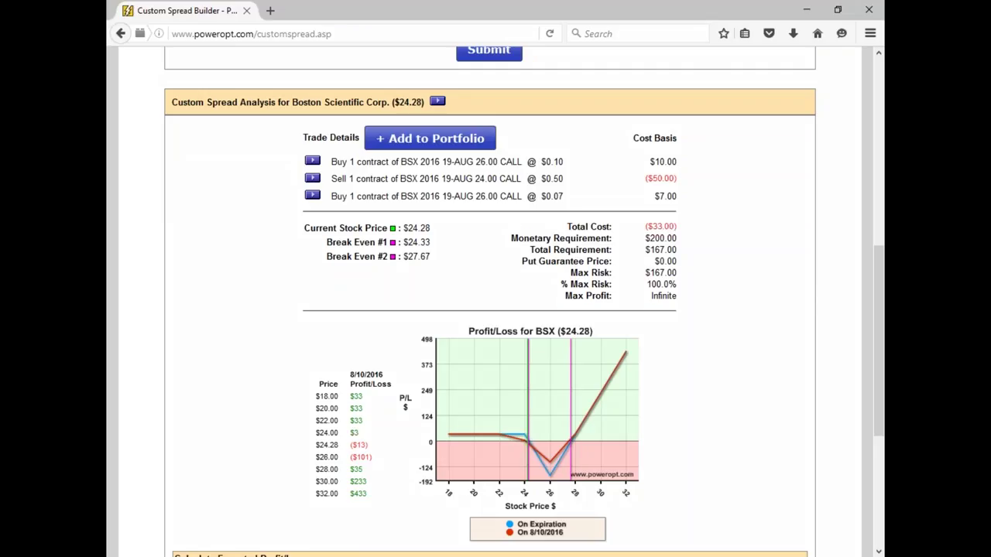
mouse_move(802, 256)
left_mouse_down()
mouse_move(747, 262)
mouse_move(713, 338)
mouse_move(646, 339)
left_mouse_up()
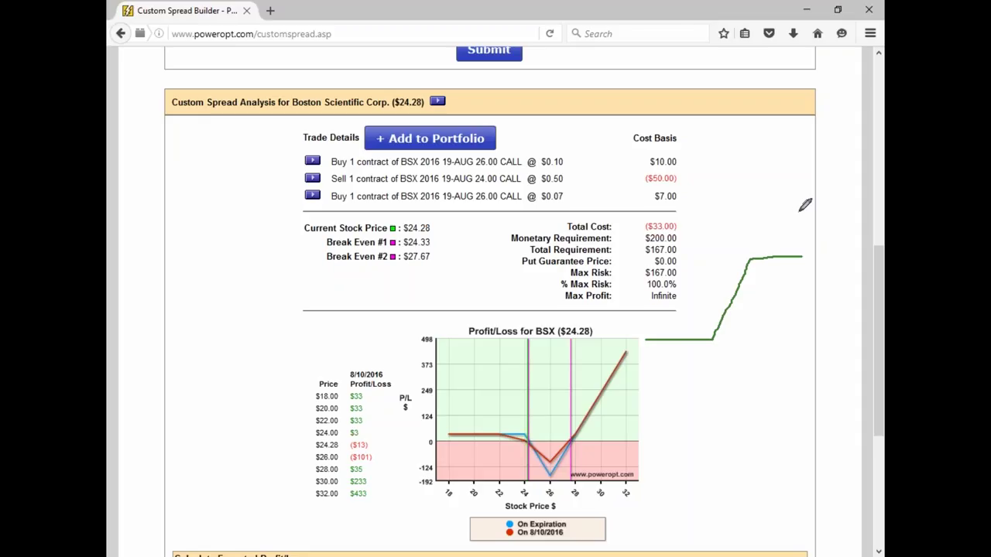
mouse_move(783, 176)
left_mouse_down()
mouse_move(766, 223)
mouse_move(730, 239)
mouse_move(726, 253)
mouse_move(772, 245)
mouse_move(737, 264)
mouse_move(772, 253)
mouse_move(808, 221)
left_mouse_up()
mouse_move(716, 276)
left_mouse_down()
mouse_move(716, 302)
mouse_move(734, 284)
mouse_move(725, 310)
left_mouse_up()
mouse_move(763, 272)
left_mouse_down()
mouse_move(785, 272)
mouse_move(787, 286)
mouse_move(744, 298)
mouse_move(740, 309)
mouse_move(758, 299)
mouse_move(755, 313)
left_mouse_up()
left_click_drag(762, 298, 764, 313)
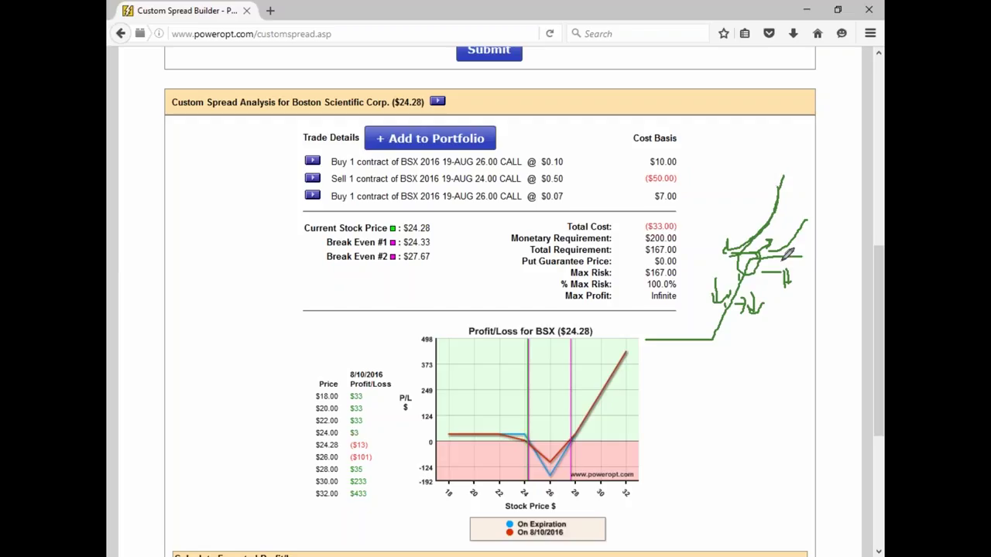
mouse_move(715, 382)
left_mouse_down()
mouse_move(733, 379)
mouse_move(732, 401)
mouse_move(752, 391)
mouse_move(755, 421)
mouse_move(737, 422)
mouse_move(698, 491)
left_mouse_up()
mouse_move(780, 373)
left_mouse_down()
mouse_move(784, 387)
mouse_move(810, 381)
mouse_move(815, 398)
mouse_move(843, 375)
left_mouse_up()
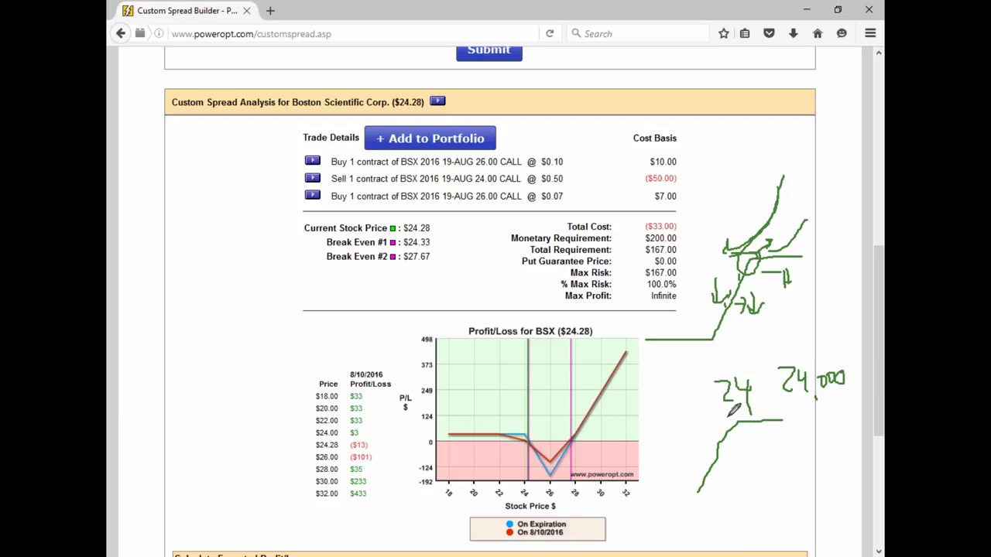
- Extend the lower sketch with a hooked arrow and bracket, and write .50
mouse_move(722, 418)
left_mouse_down()
mouse_move(701, 443)
mouse_move(706, 478)
mouse_move(797, 448)
left_mouse_up()
mouse_move(797, 448)
left_mouse_down()
mouse_move(811, 401)
mouse_move(817, 418)
left_mouse_up()
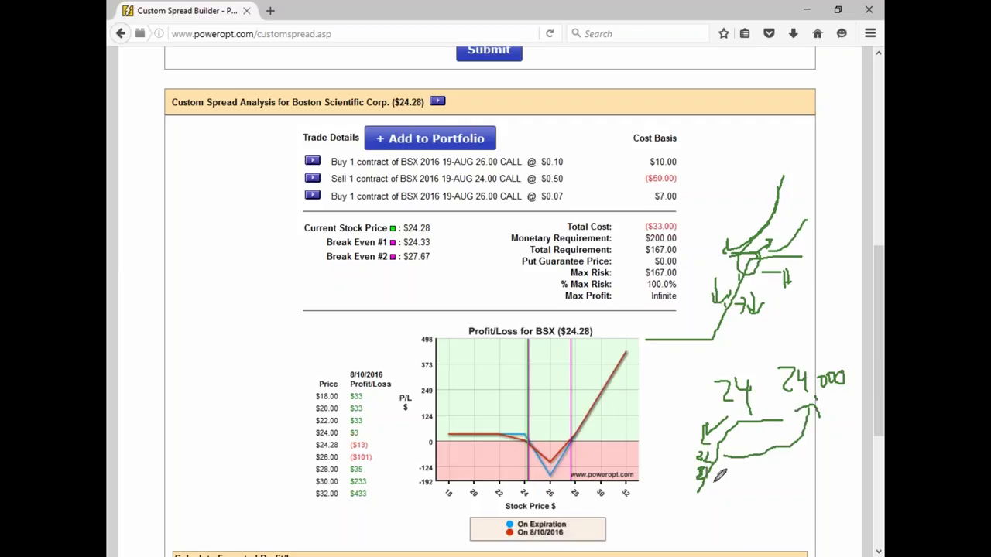
left_click_drag(758, 379, 764, 422)
left_click(742, 336)
mouse_move(762, 333)
left_mouse_down()
mouse_move(754, 354)
mouse_move(776, 334)
mouse_move(837, 315)
left_mouse_up()
- Write .60 and 1.40, then circle the 26.00 and 24.00 strikes of the first two legs
left_click(787, 345)
left_click(798, 326)
left_click_drag(805, 285, 847, 277)
left_click(835, 283)
left_click_drag(845, 269, 850, 282)
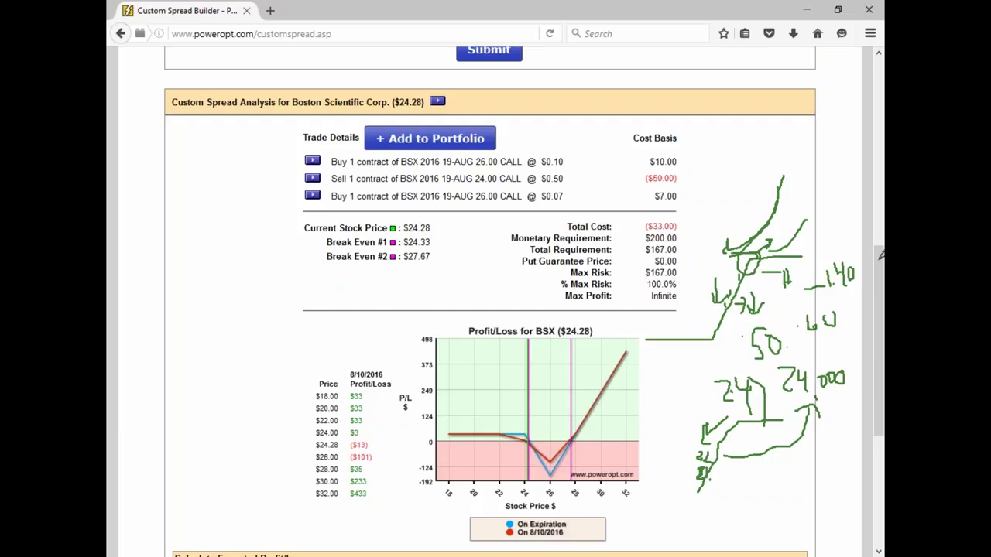
mouse_move(500, 158)
left_mouse_down()
mouse_move(457, 174)
mouse_move(524, 154)
left_mouse_up()
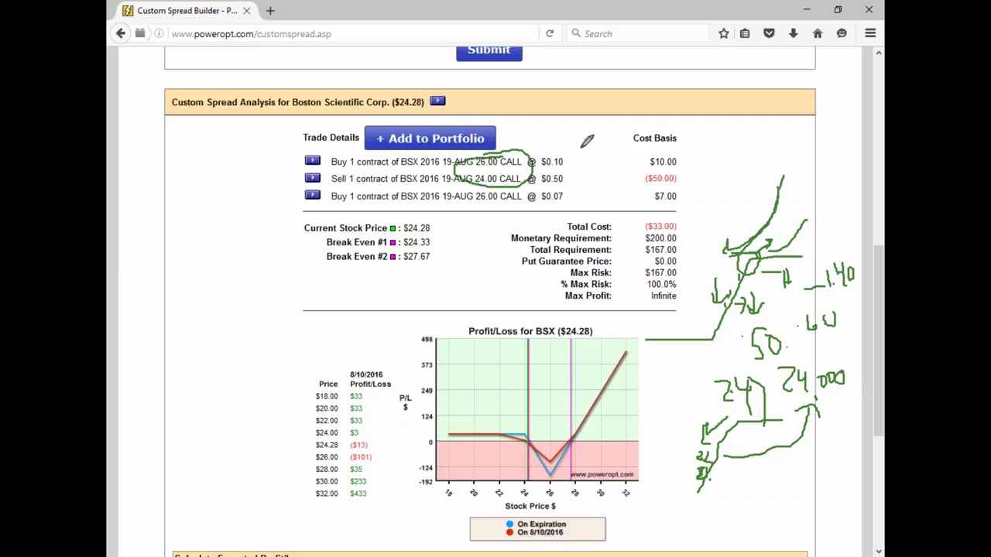
- Write 2.00 beside Cost Basis and 2,000 top right, and begin a sketch left of the table
mouse_move(582, 144)
left_mouse_down()
mouse_move(603, 157)
mouse_move(619, 152)
left_mouse_up()
mouse_move(700, 130)
left_mouse_down()
mouse_move(725, 143)
mouse_move(745, 124)
mouse_move(764, 120)
mouse_move(764, 141)
mouse_move(773, 132)
left_mouse_up()
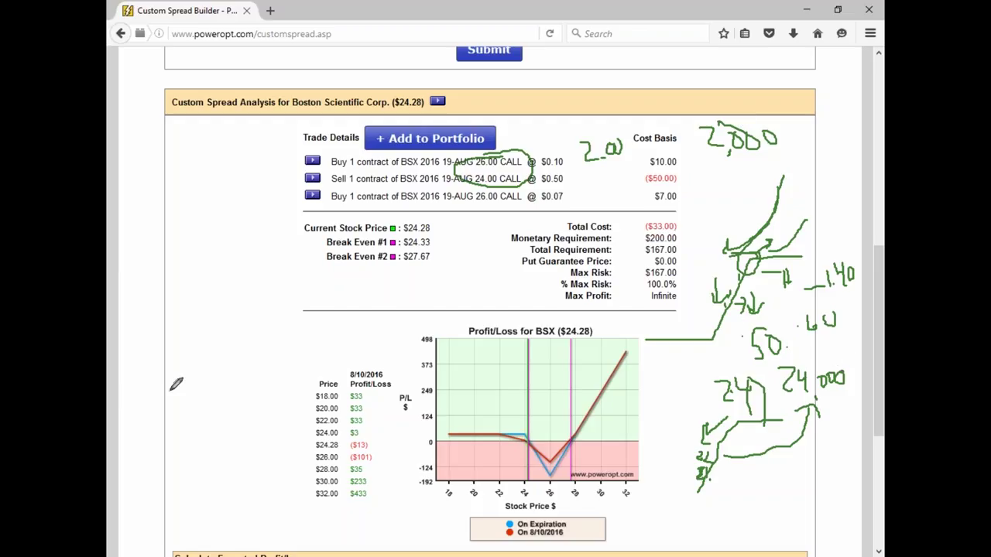
mouse_move(189, 389)
left_mouse_down()
mouse_move(230, 388)
mouse_move(299, 490)
left_mouse_up()
- Complete the payoff sketch with an upward hook, circled junction and arrowheads
left_click(240, 377)
mouse_move(203, 373)
left_mouse_down()
mouse_move(260, 371)
mouse_move(263, 355)
mouse_move(264, 372)
mouse_move(193, 424)
mouse_move(215, 432)
left_mouse_up()
mouse_move(244, 376)
left_mouse_down()
mouse_move(227, 389)
mouse_move(248, 393)
left_mouse_up()
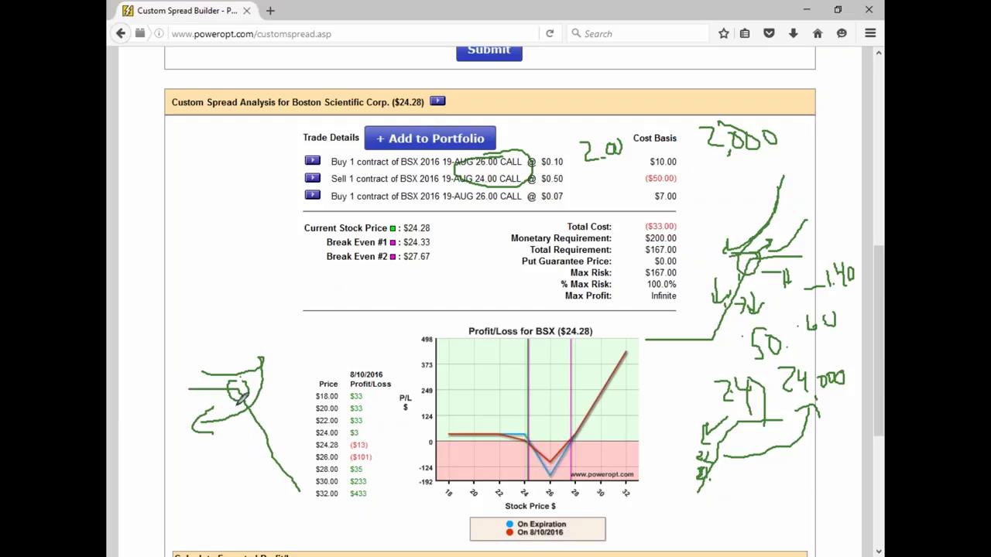
mouse_move(249, 409)
left_mouse_down()
mouse_move(271, 421)
mouse_move(273, 436)
left_mouse_up()
mouse_move(238, 367)
left_mouse_down()
mouse_move(241, 358)
mouse_move(245, 365)
left_mouse_up()
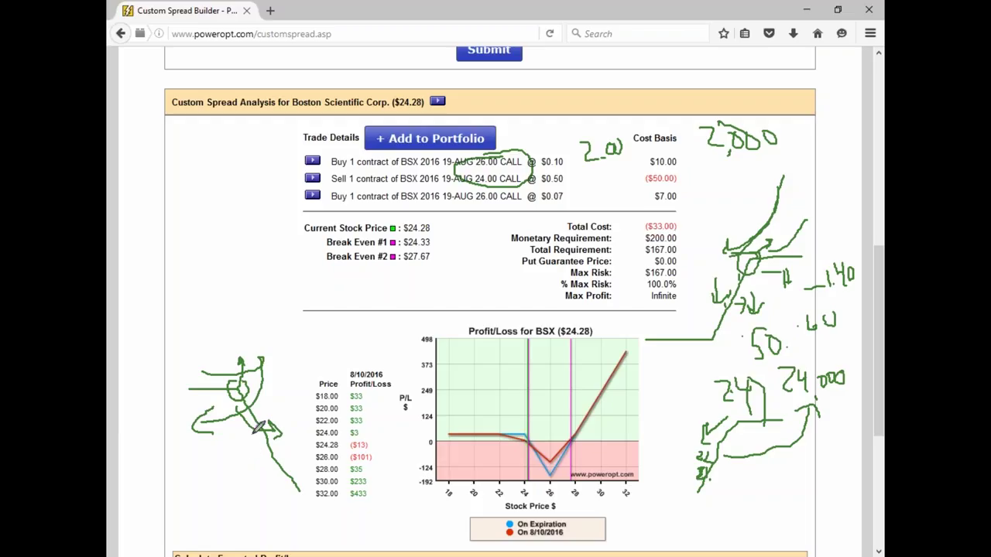
left_click_drag(259, 427, 300, 425)
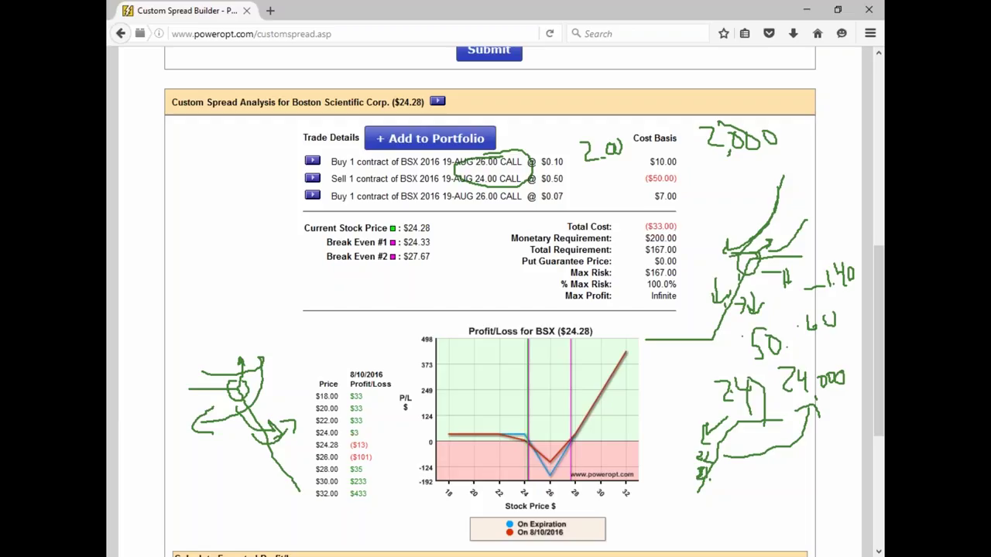
- Erase all green ink notes, leaving the BSX spread analysis ($33 credit, $167 max risk) unmarked
key("Escape")
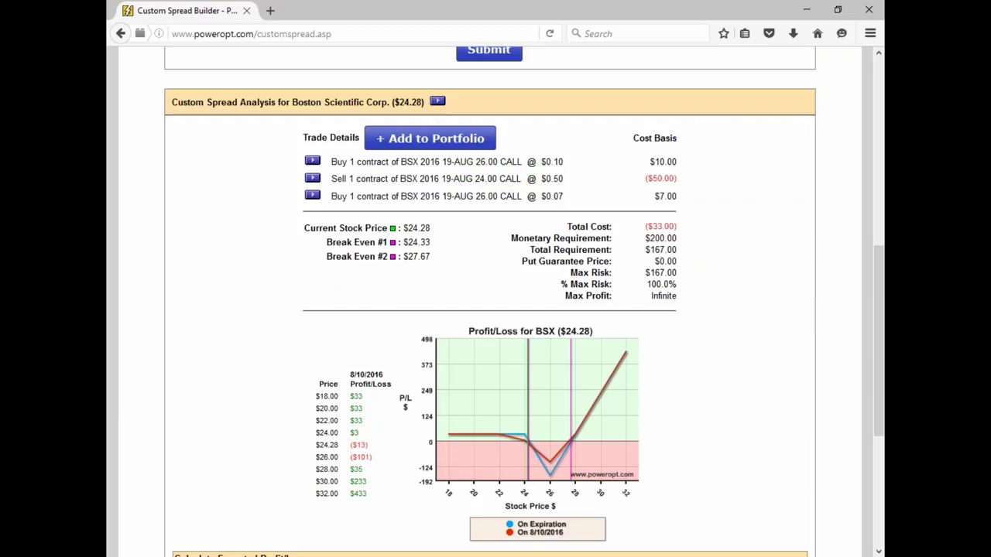